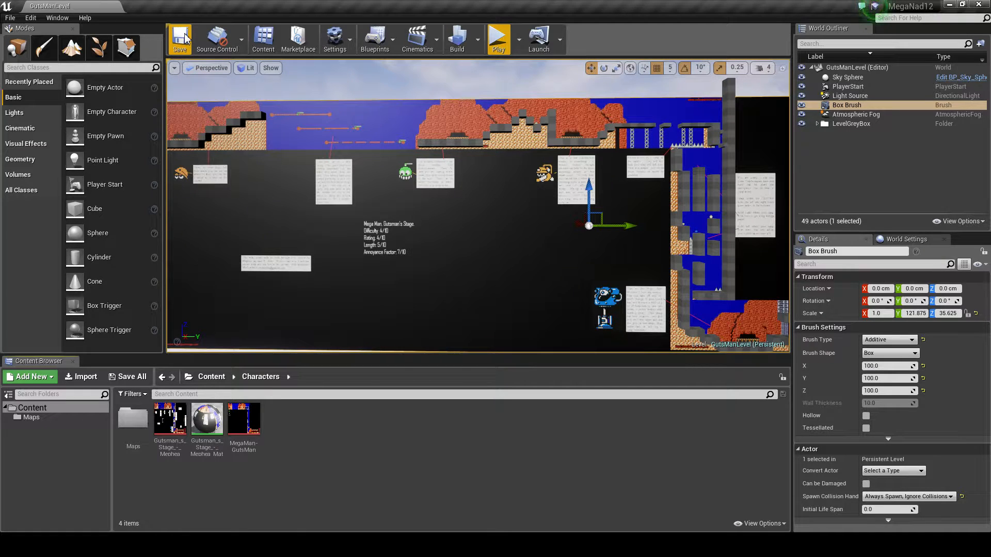
Create a folder named CHaracters inside the Content folder.
{"action": "double_click", "coordinate": [132, 419]}
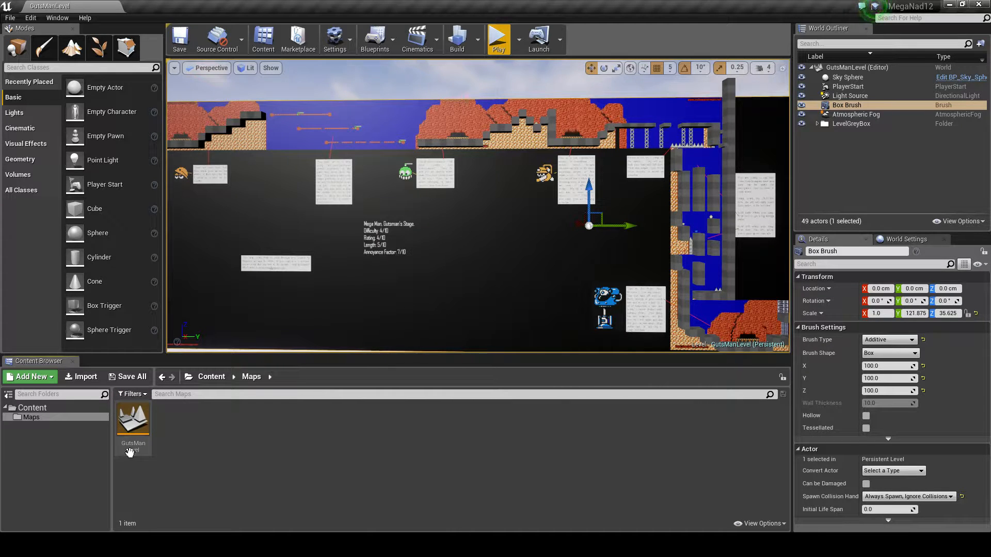
{"action": "left_click", "coordinate": [56, 408]}
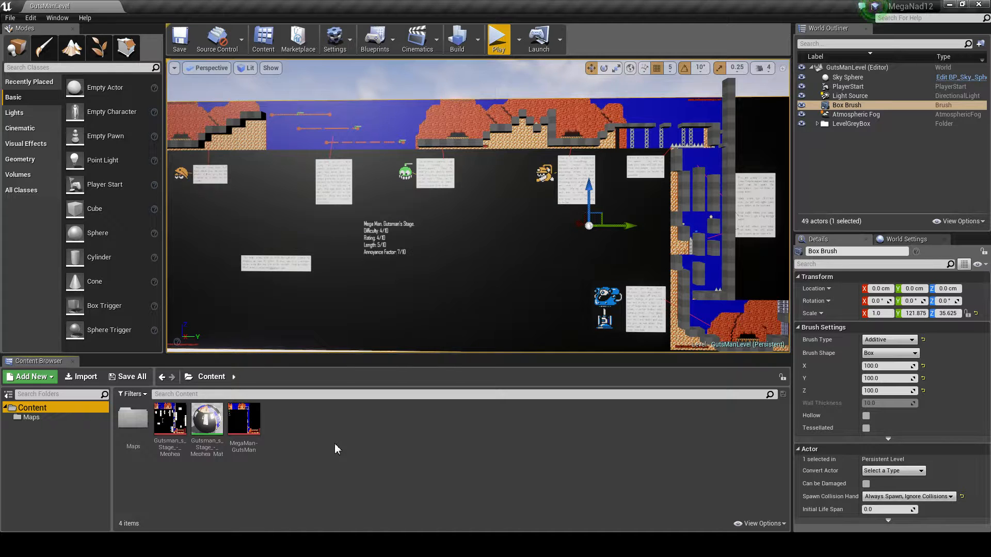
{"action": "right_click", "coordinate": [32, 407]}
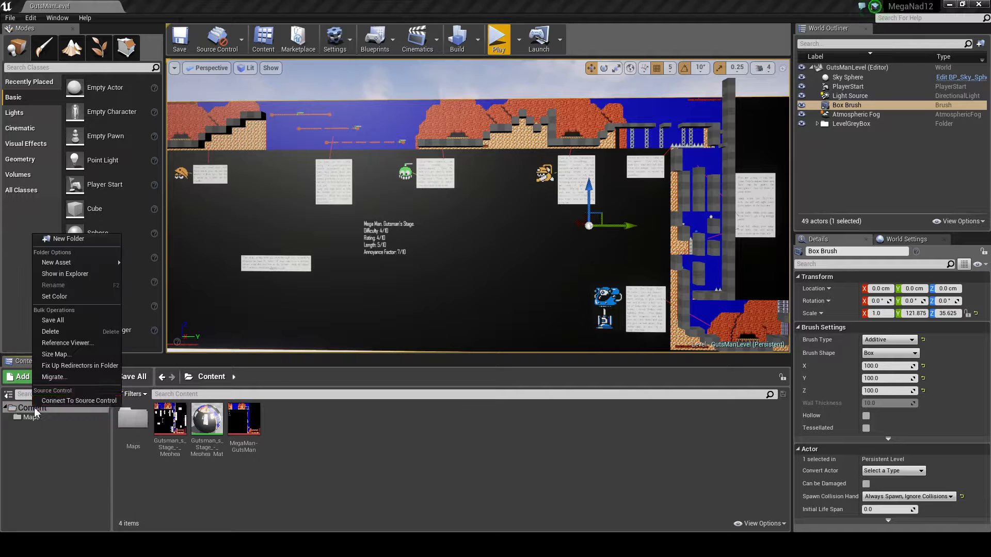
{"action": "left_click", "coordinate": [67, 239]}
{"action": "type", "text": "CHa"}
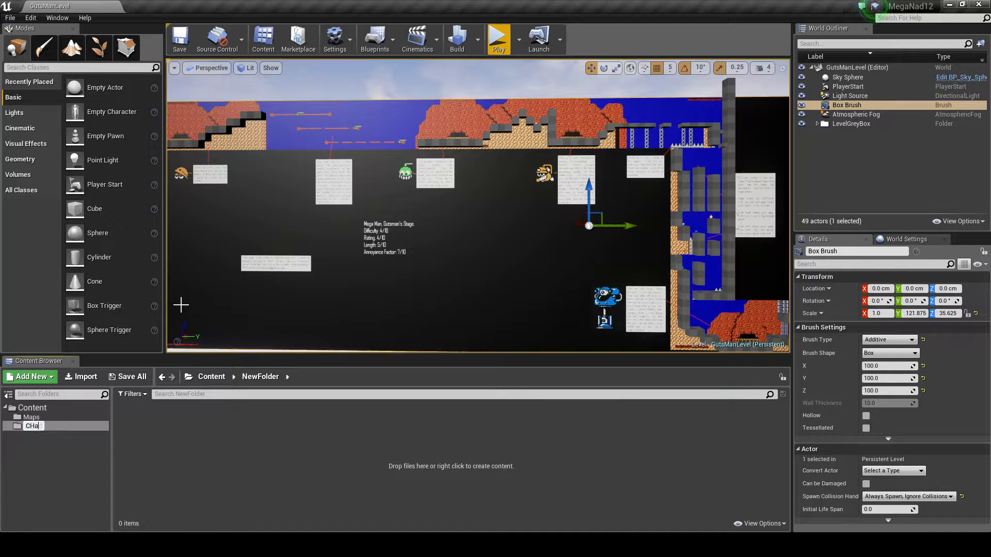
{"action": "type", "text": "racters"}
{"action": "key", "text": "Return"}
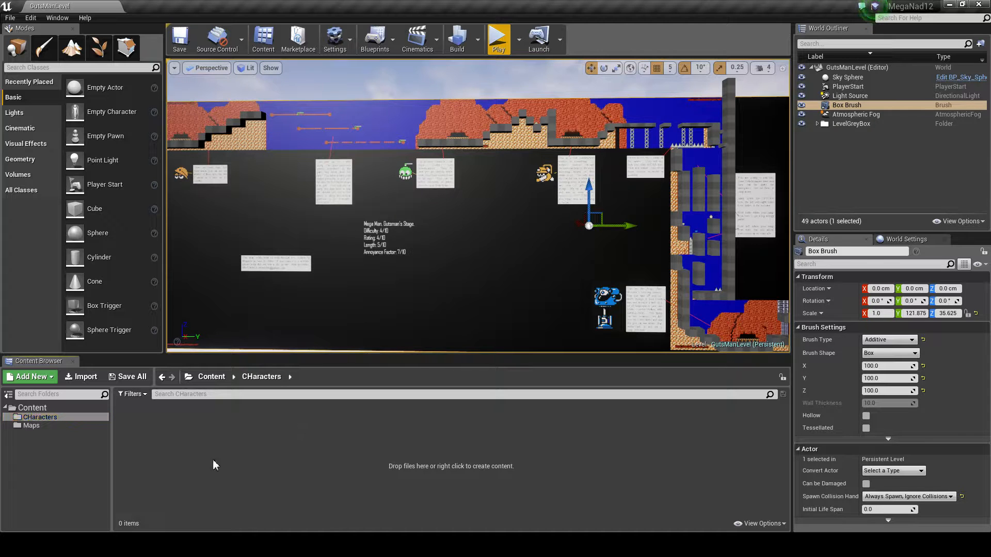
Create a Blueprint Class with Character as its parent class in the CHaracters folder.
{"action": "right_click", "coordinate": [159, 435]}
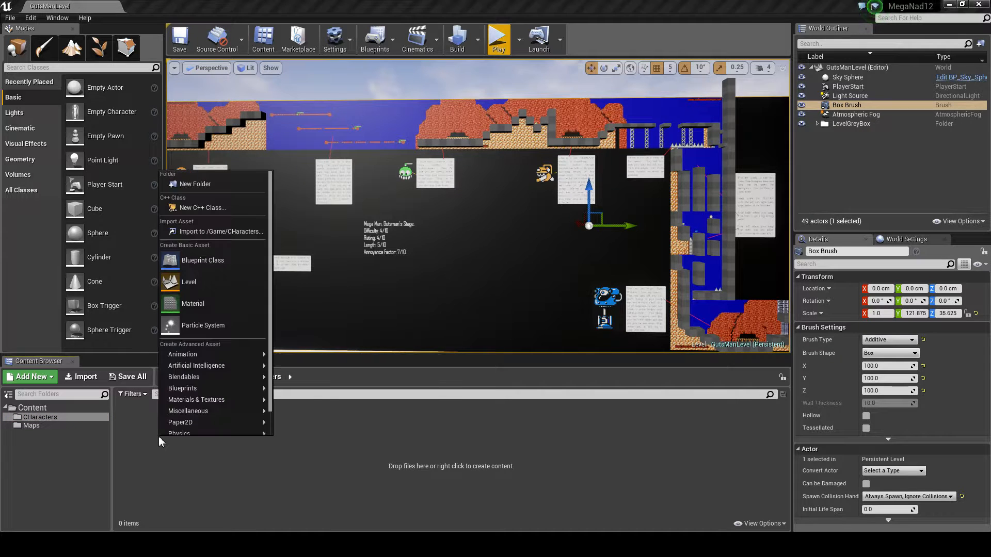
{"action": "left_click", "coordinate": [227, 476]}
{"action": "right_click", "coordinate": [289, 431]}
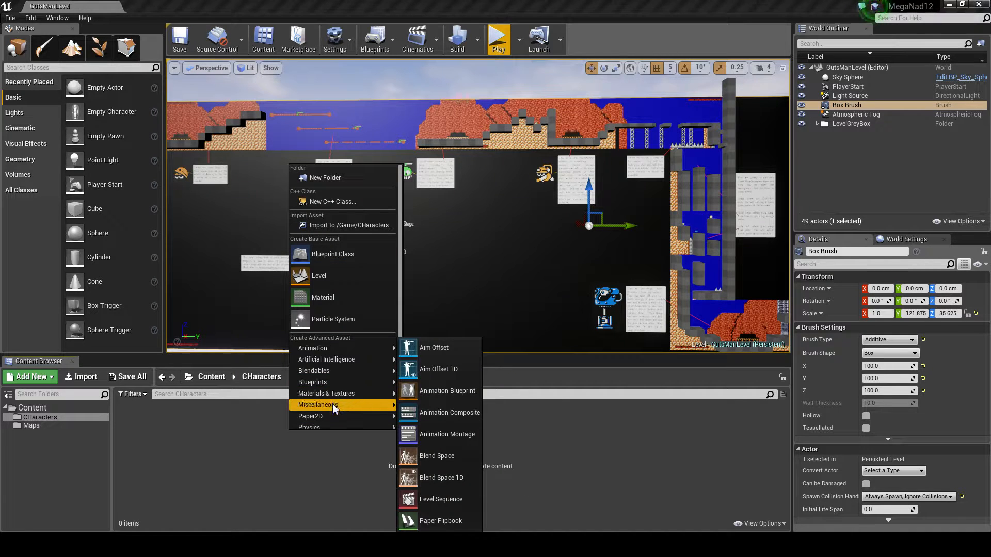
{"action": "mouse_move", "coordinate": [335, 372]}
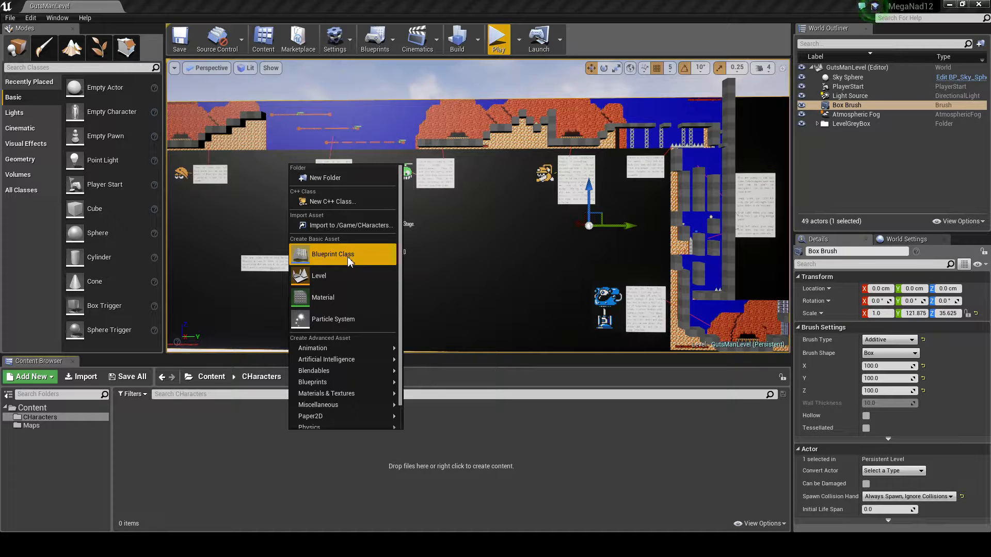
{"action": "left_click", "coordinate": [348, 258]}
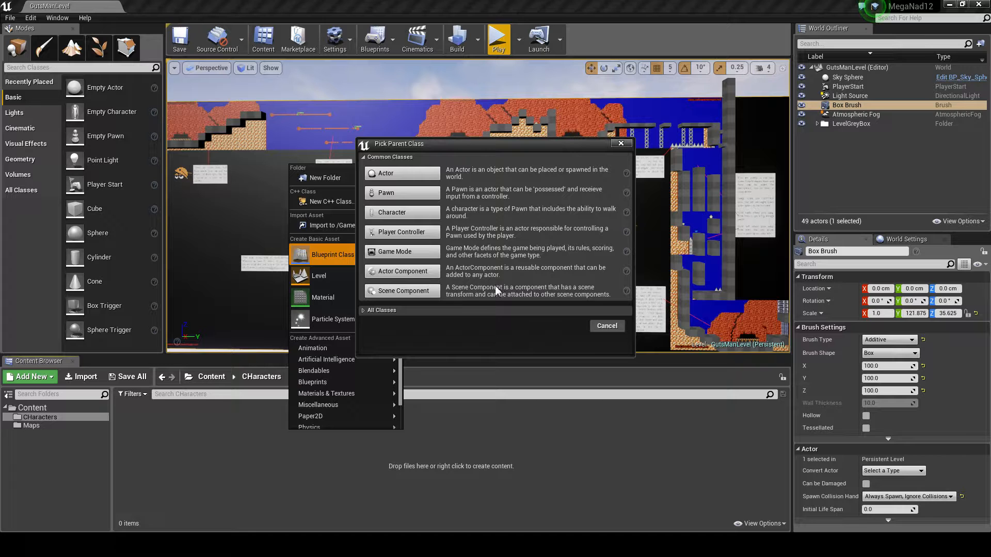
{"action": "left_click", "coordinate": [405, 214]}
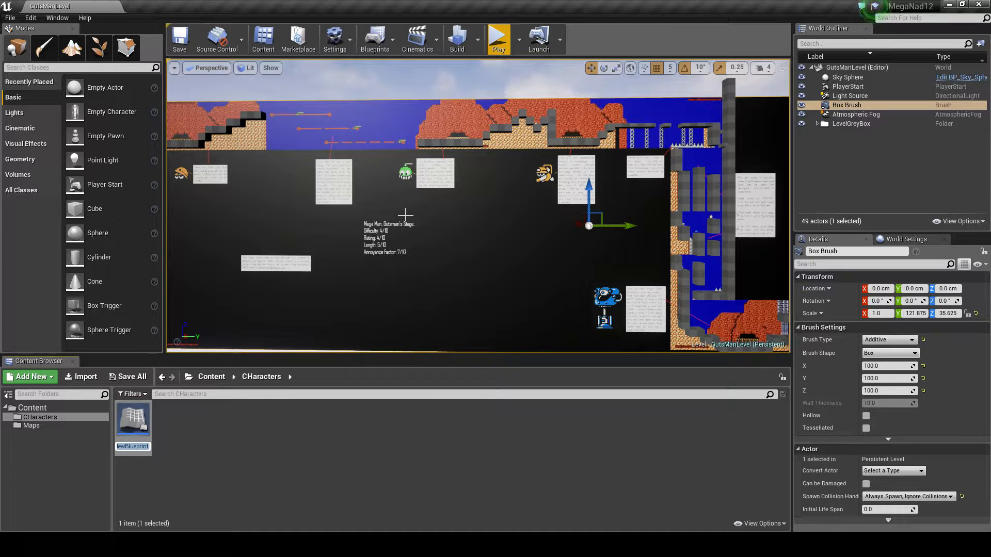
Name the new blueprint BP_MegamanCHaracter_CH.
{"action": "type", "text": "B"}
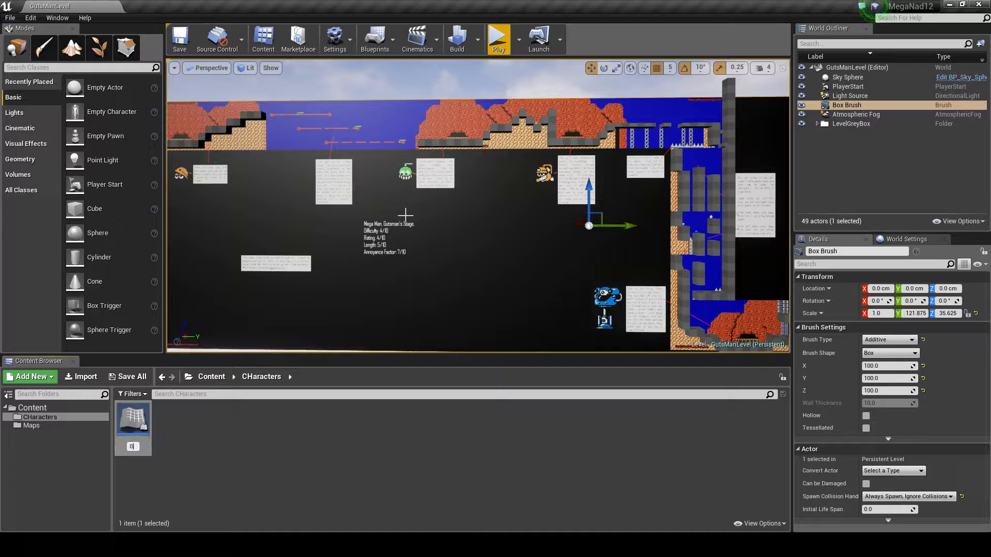
{"action": "type", "text": "P_M"}
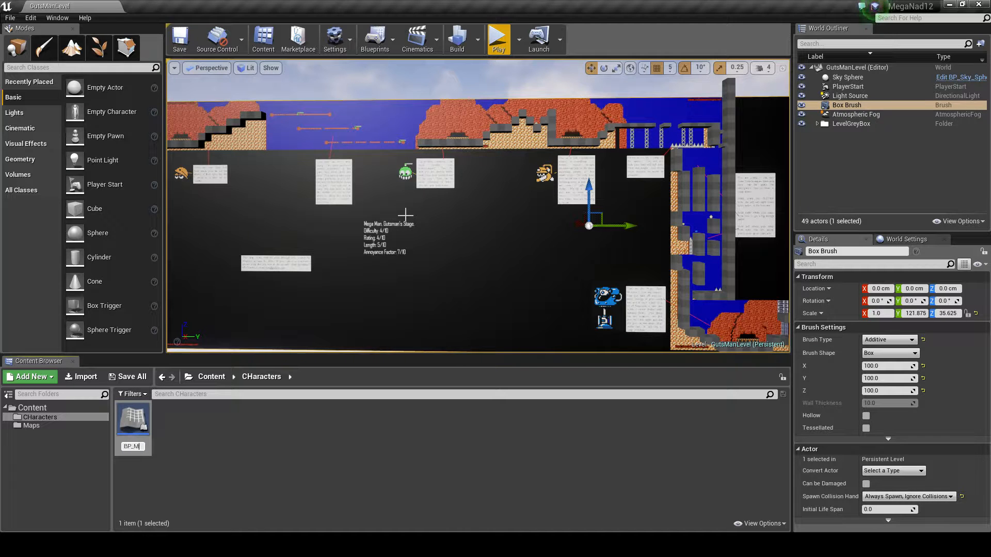
{"action": "type", "text": "egamanCHar"}
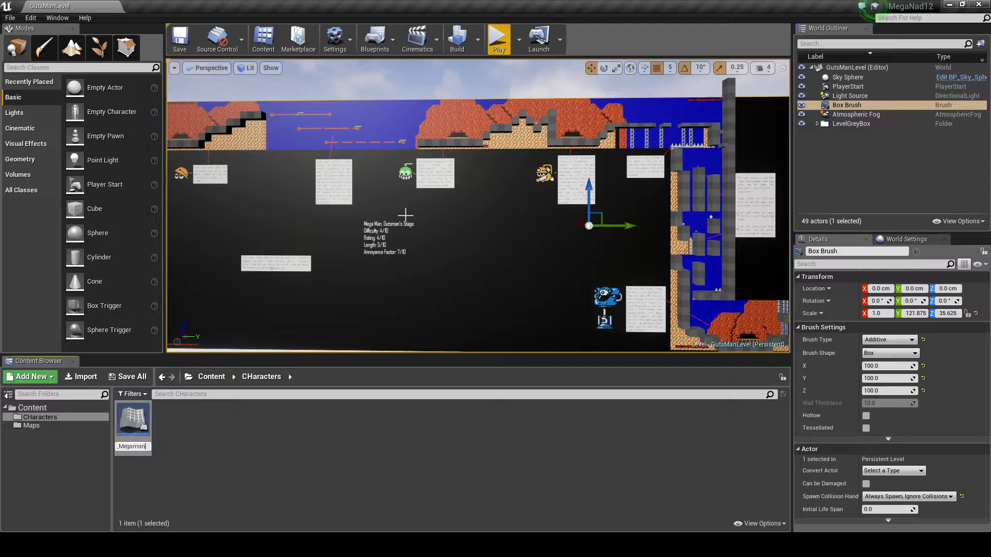
{"action": "key", "text": "BackSpace"}
{"action": "key", "text": "BackSpace"}
{"action": "key", "text": "BackSpace"}
{"action": "type", "text": "haracter_CH"}
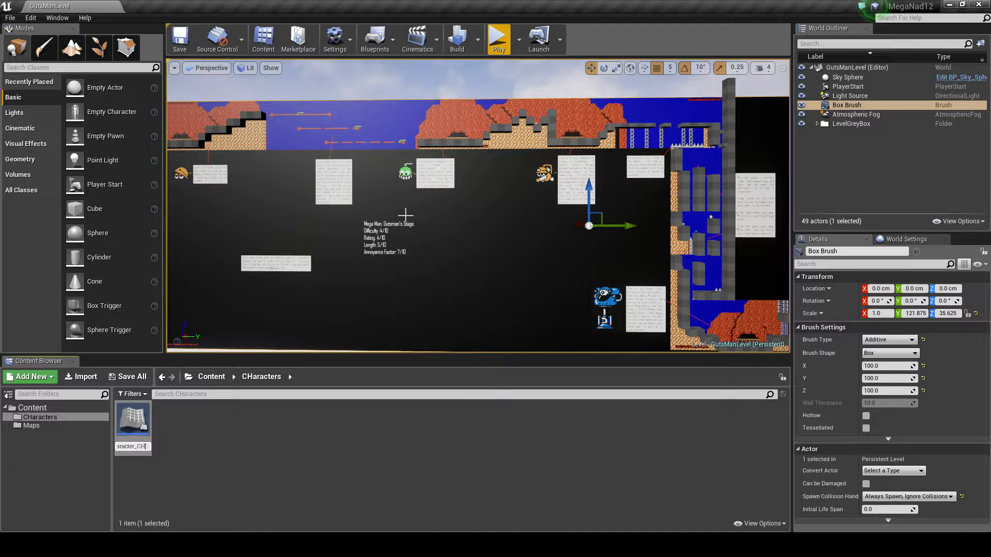
{"action": "key", "text": "Return"}
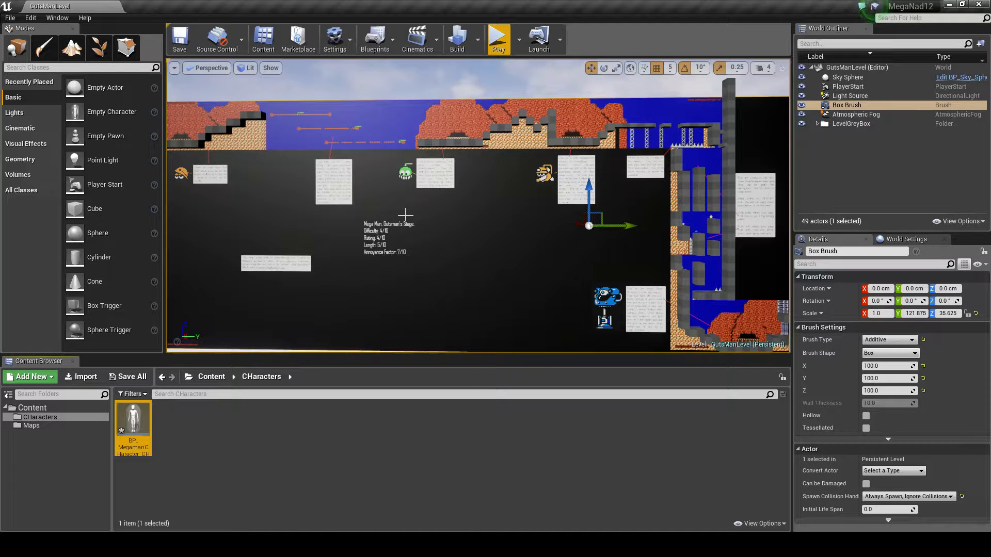
Open BP_MegamanCHaracter_CH, dock its editor beside the GutsManLevel tab and widen its viewport.
{"action": "double_click", "coordinate": [136, 425]}
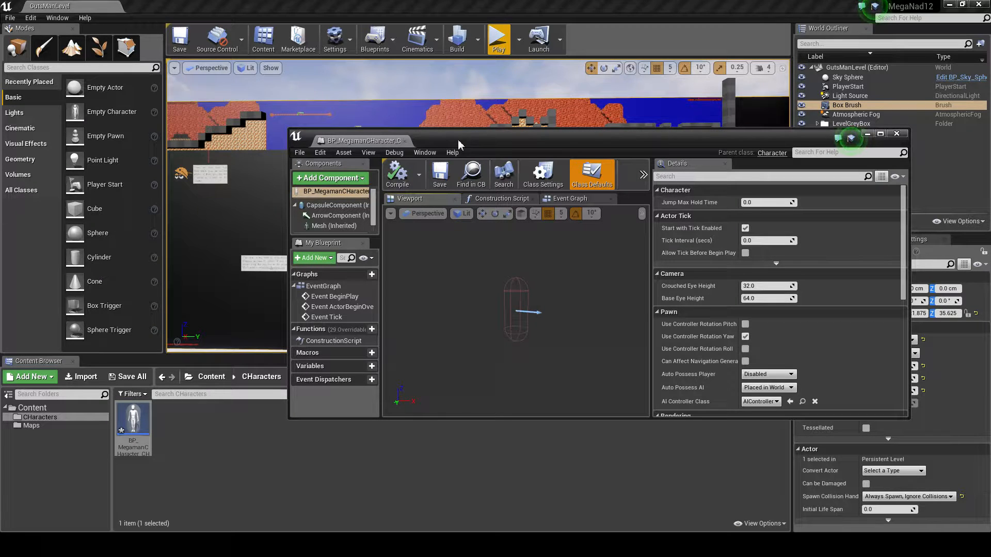
{"action": "left_click_drag", "start_coordinate": [459, 144], "coordinate": [583, 192]}
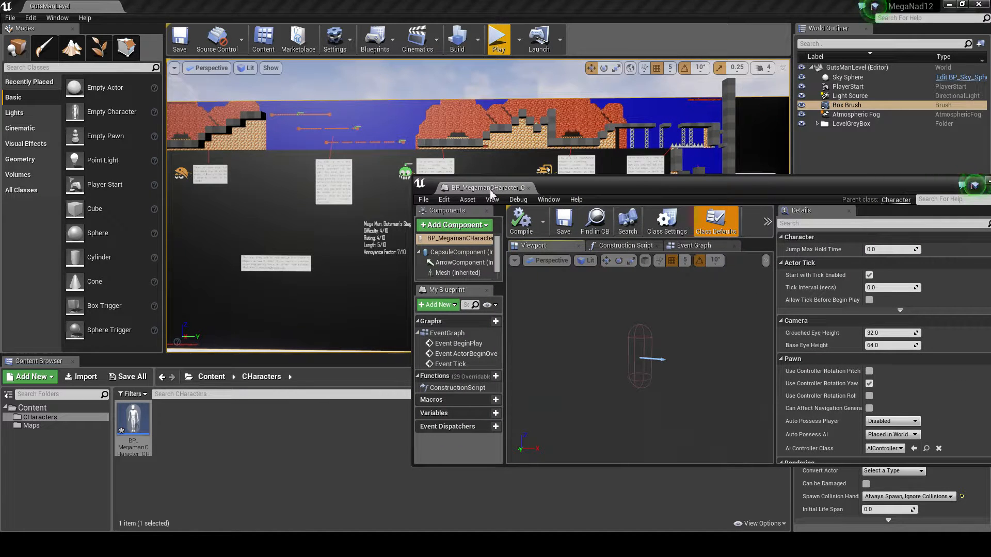
{"action": "left_click_drag", "start_coordinate": [490, 189], "coordinate": [215, 6]}
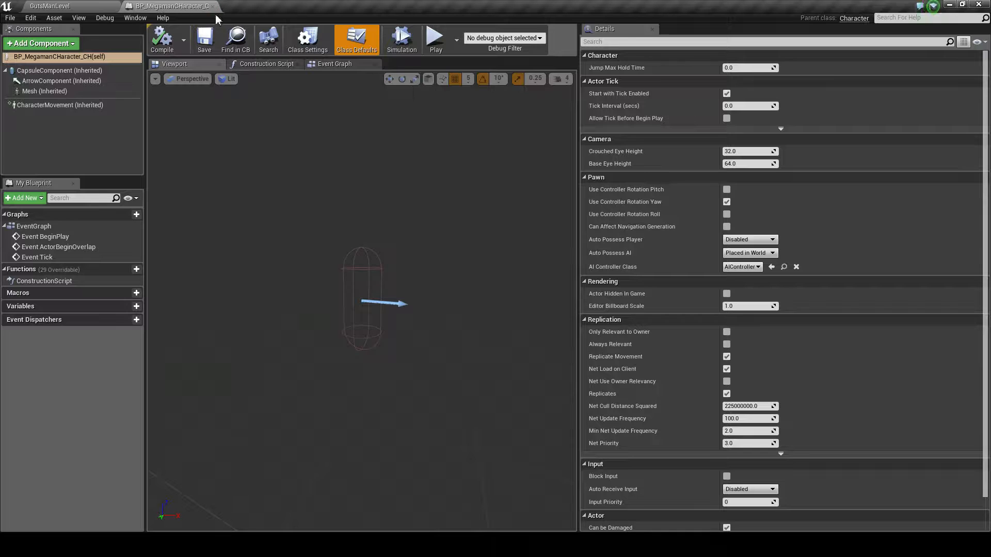
{"action": "left_click", "coordinate": [81, 6]}
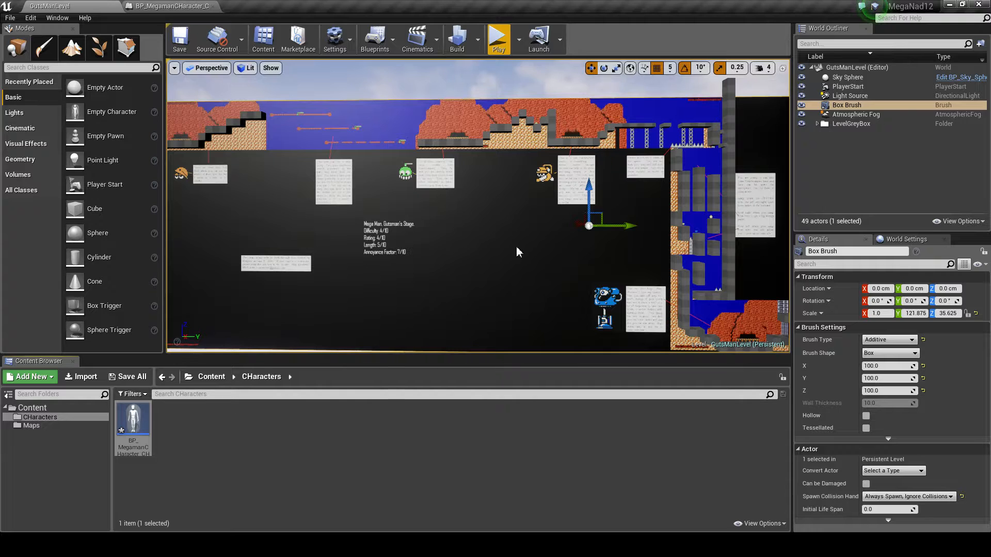
{"action": "left_click", "coordinate": [160, 6]}
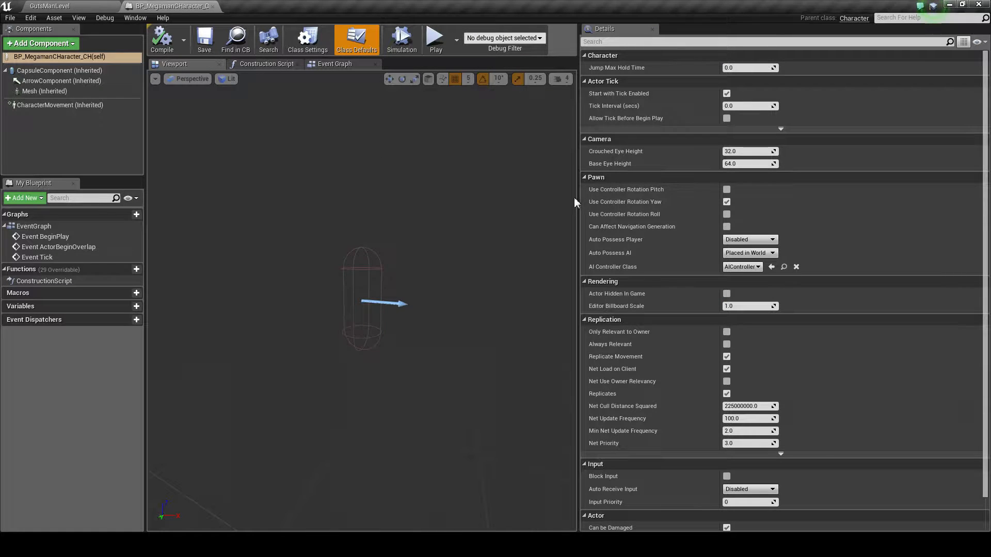
{"action": "left_click_drag", "start_coordinate": [578, 195], "coordinate": [751, 183]}
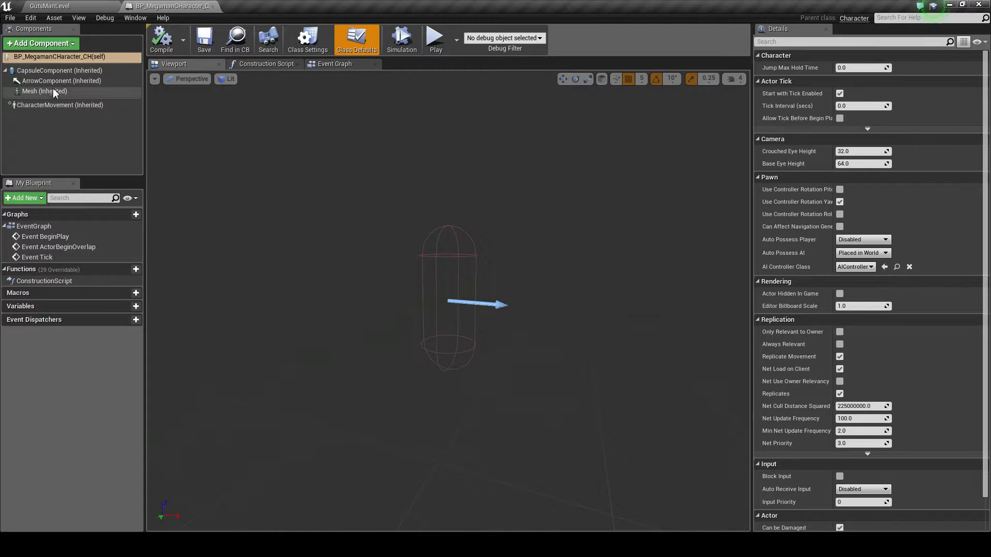
Inspect the properties of the character's inherited capsule and mesh components.
{"action": "left_click", "coordinate": [60, 72]}
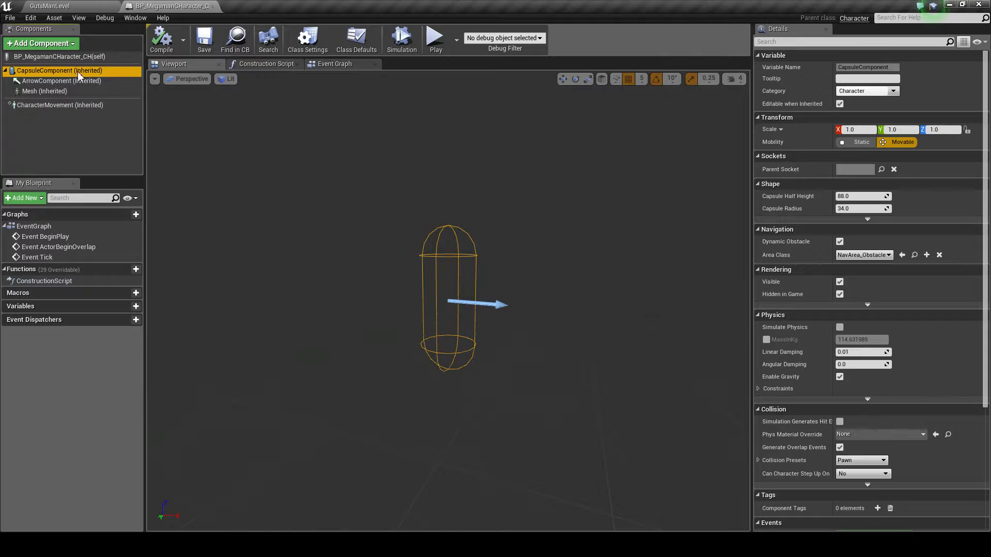
{"action": "left_click", "coordinate": [347, 215]}
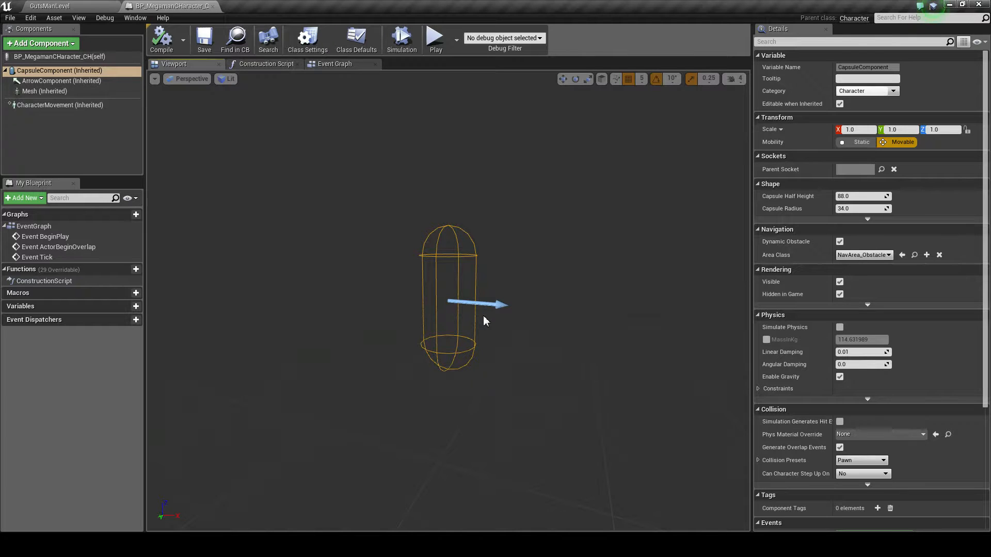
{"action": "left_click", "coordinate": [41, 94]}
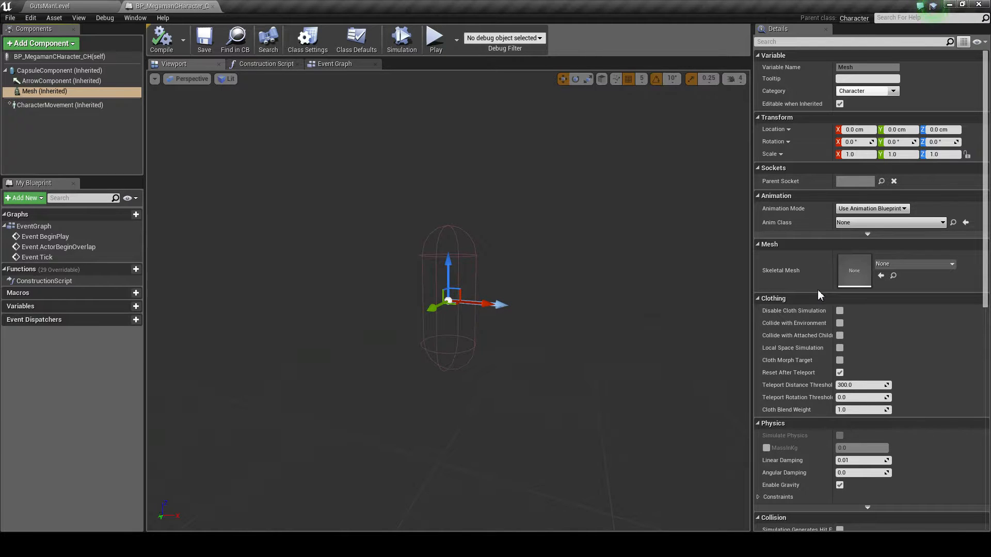
Add a Cube component to the character blueprint, keeping its default name.
{"action": "left_click", "coordinate": [62, 44]}
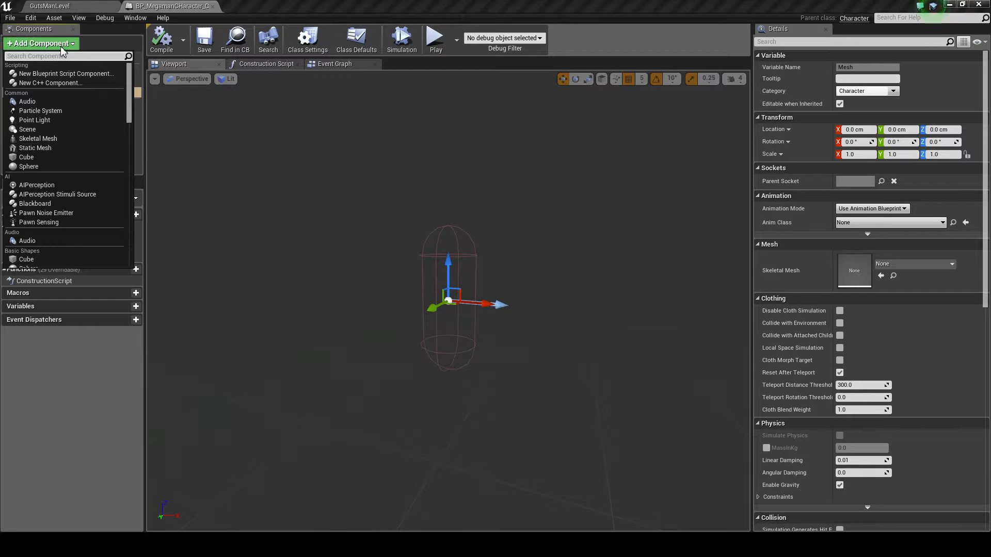
{"action": "left_click", "coordinate": [60, 158]}
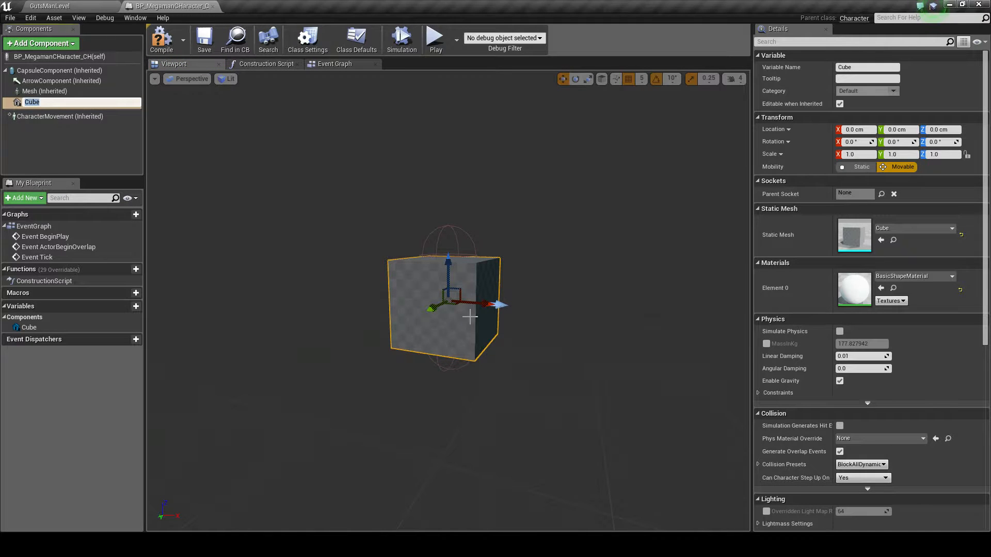
{"action": "key", "text": "Return"}
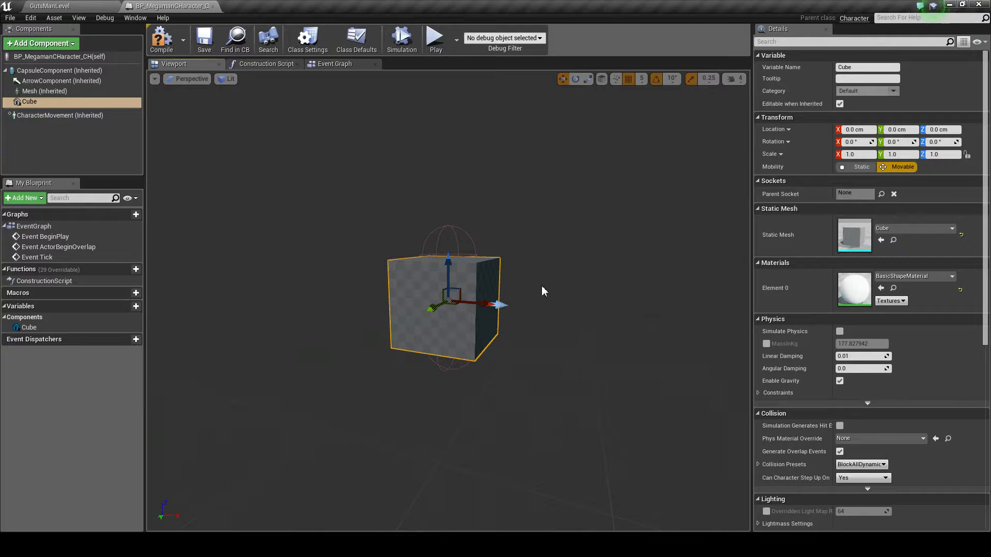
{"action": "mouse_move", "coordinate": [560, 245]}
{"action": "right_mouse_down"}
{"action": "mouse_move", "coordinate": [579, 220]}
{"action": "mouse_move", "coordinate": [553, 247]}
{"action": "right_mouse_up"}
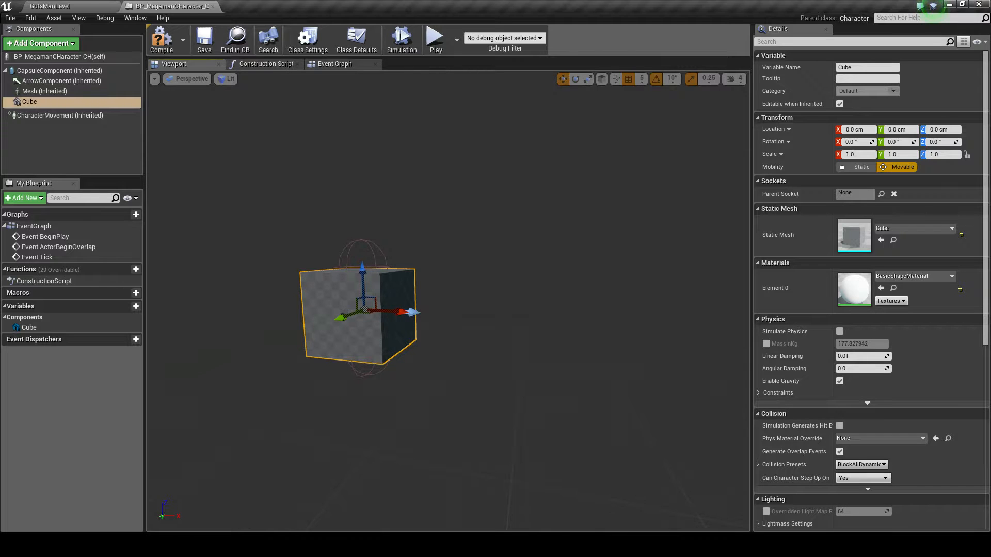
Switch to Photoshop and compare the Mega Man sprite's size with the adjacent step block using rectangular marquee selections.
{"action": "key", "text": "alt+Tab"}
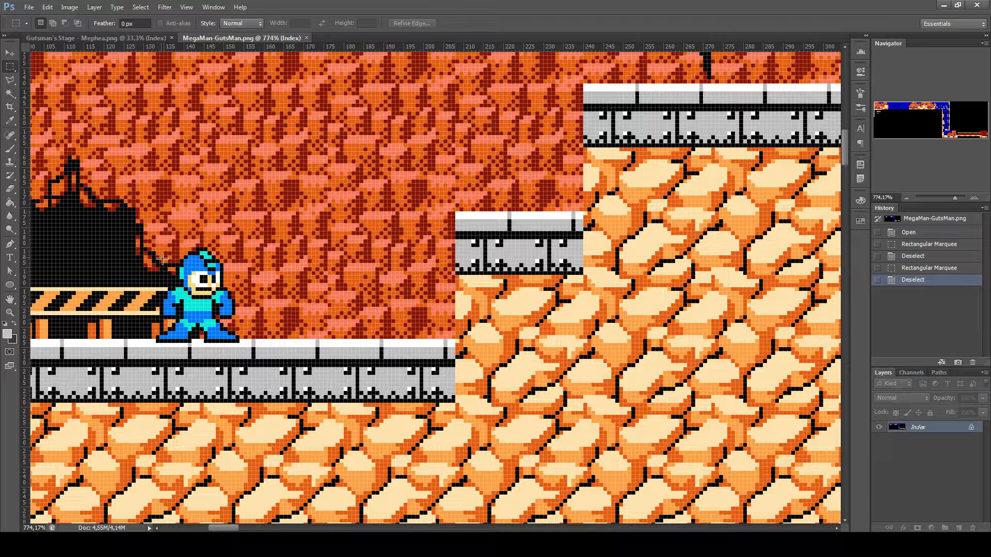
{"action": "left_click_drag", "start_coordinate": [190, 289], "coordinate": [233, 341]}
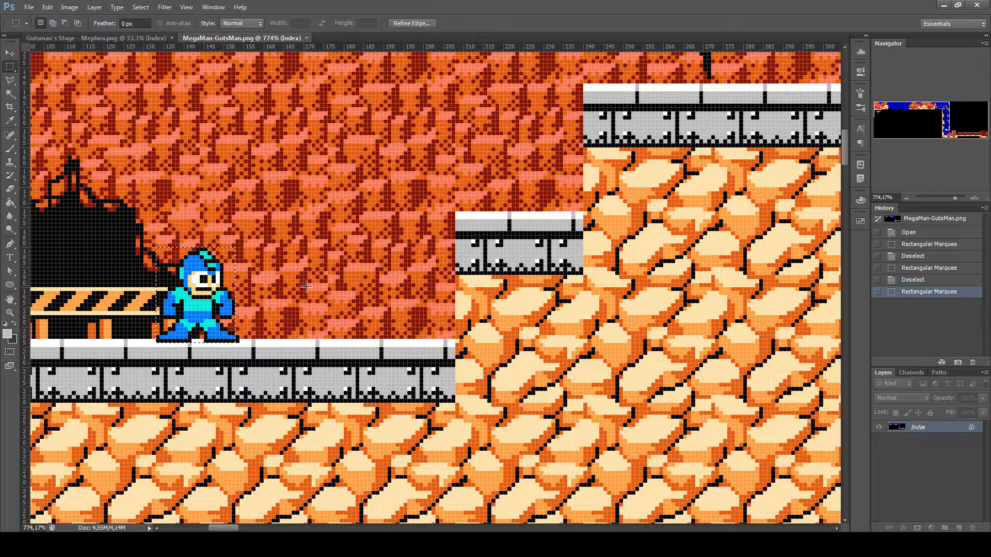
{"action": "left_click", "coordinate": [305, 289]}
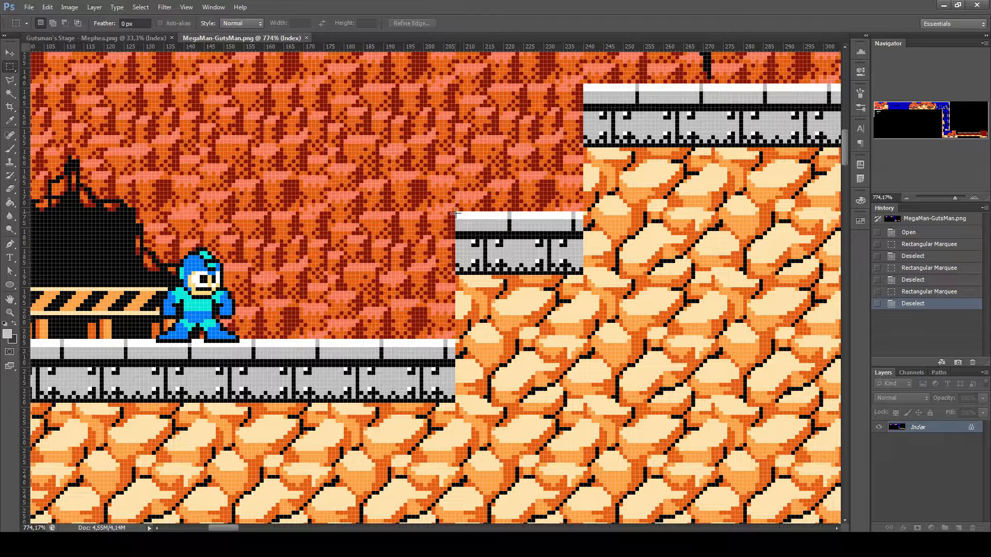
{"action": "left_click_drag", "start_coordinate": [456, 213], "coordinate": [582, 336]}
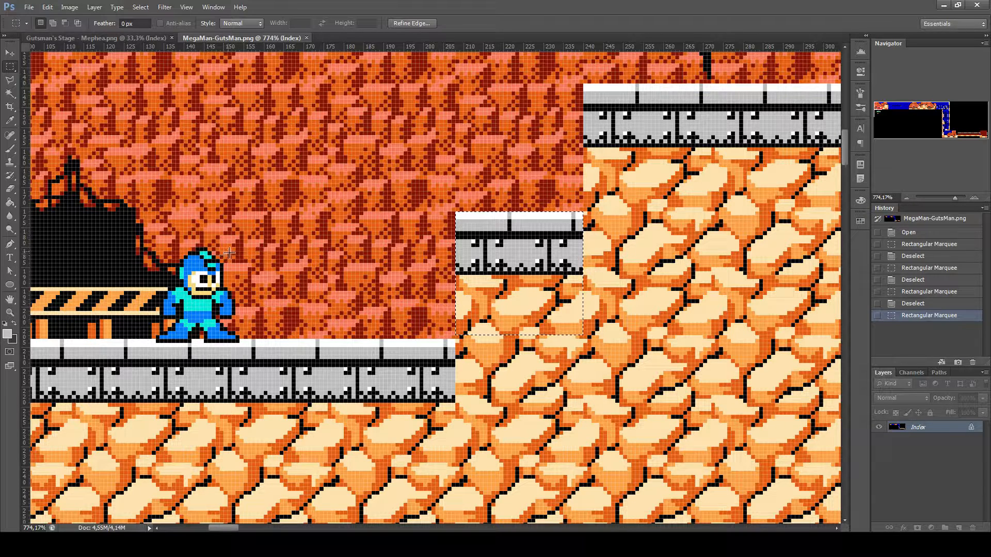
{"action": "left_click_drag", "start_coordinate": [232, 252], "coordinate": [164, 342]}
{"action": "left_click_drag", "start_coordinate": [168, 343], "coordinate": [167, 343]}
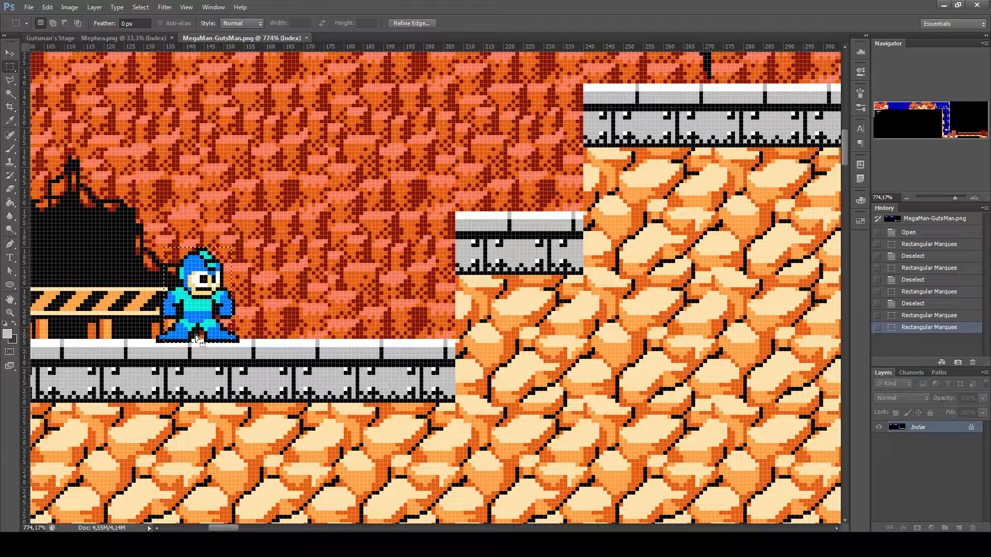
{"action": "left_click", "coordinate": [284, 251]}
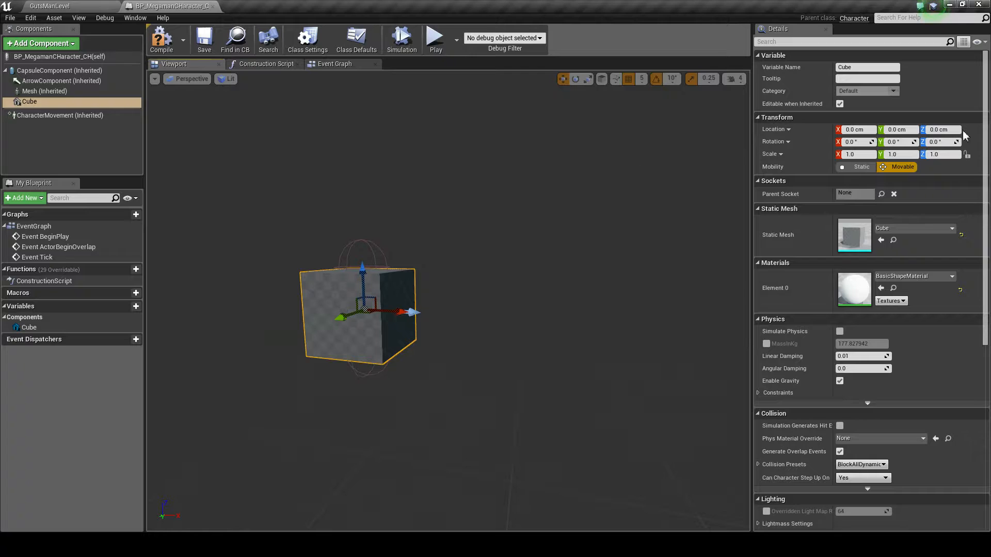
Set the Cube component's scale to 0.51 in X, 0.51 in Y and 0.72 in Z.
{"action": "left_click", "coordinate": [940, 155]}
{"action": "left_click", "coordinate": [943, 154]}
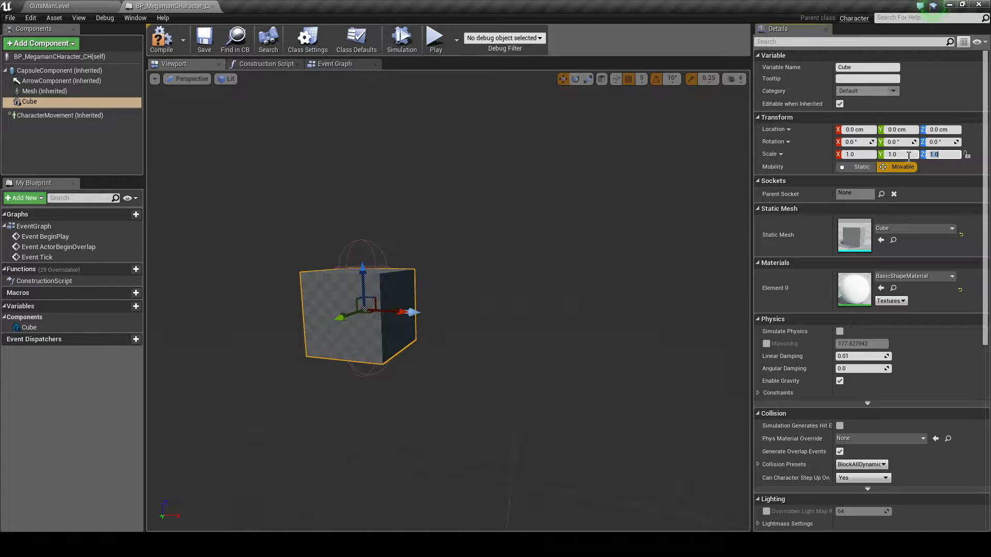
{"action": "type", "text": ".72"}
{"action": "key", "text": "Return"}
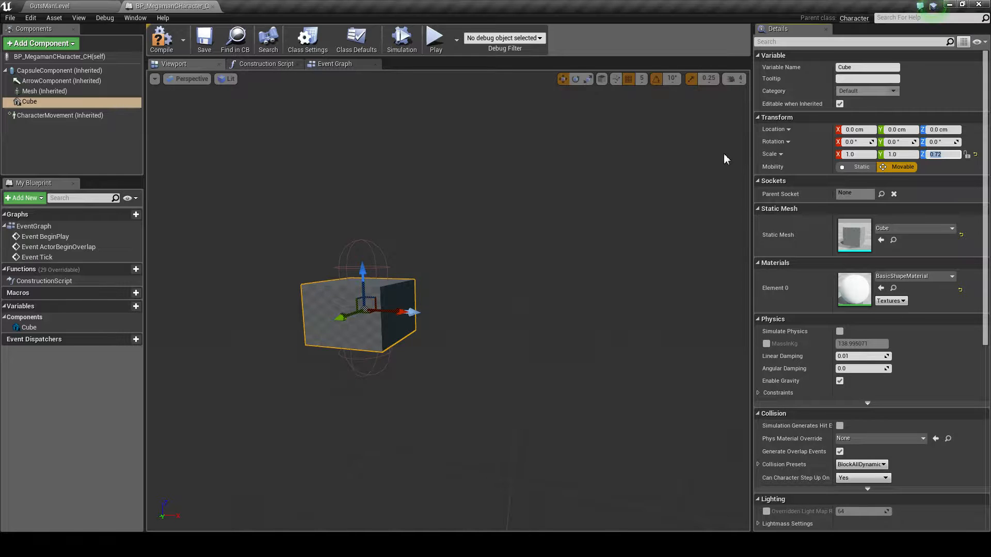
{"action": "left_click", "coordinate": [858, 154]}
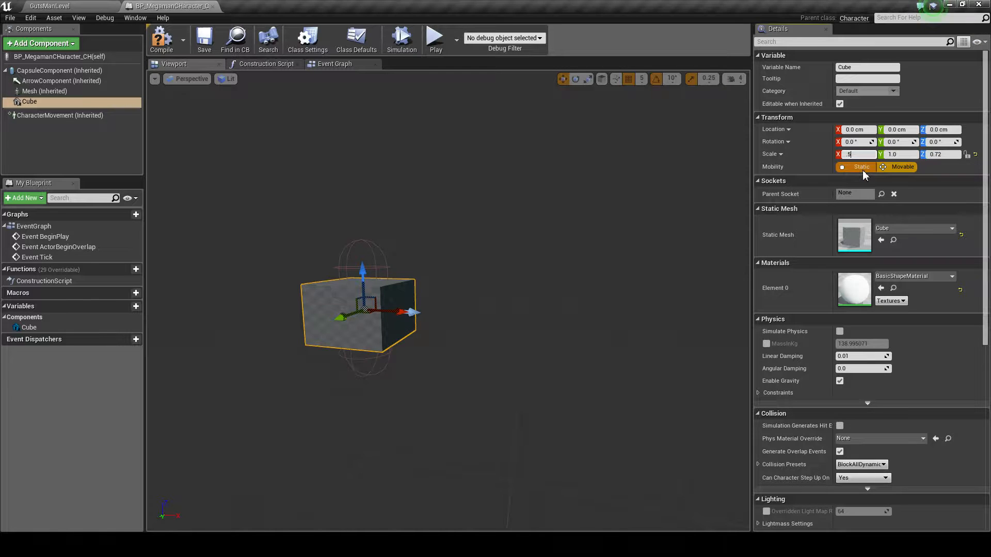
{"action": "key", "text": "Tab"}
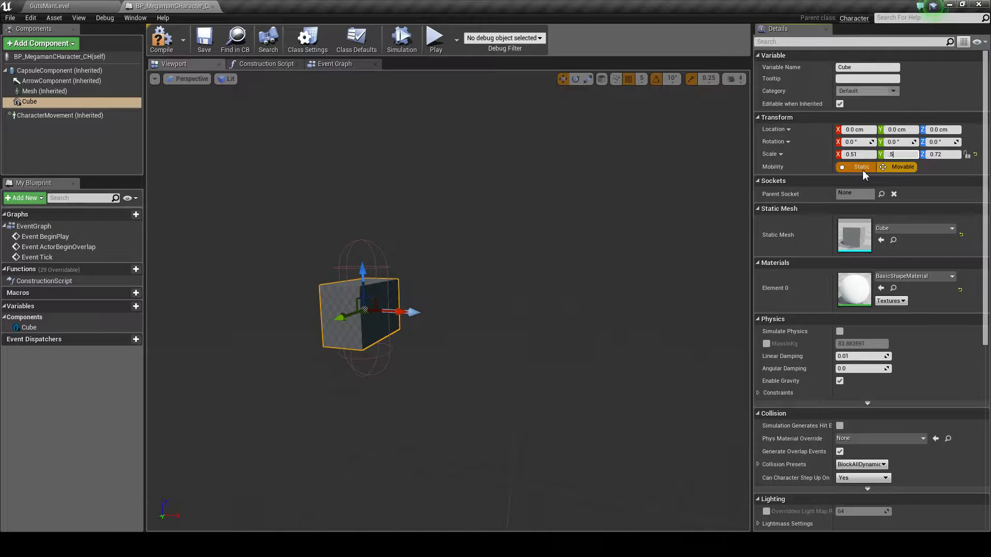
{"action": "key", "text": "Return"}
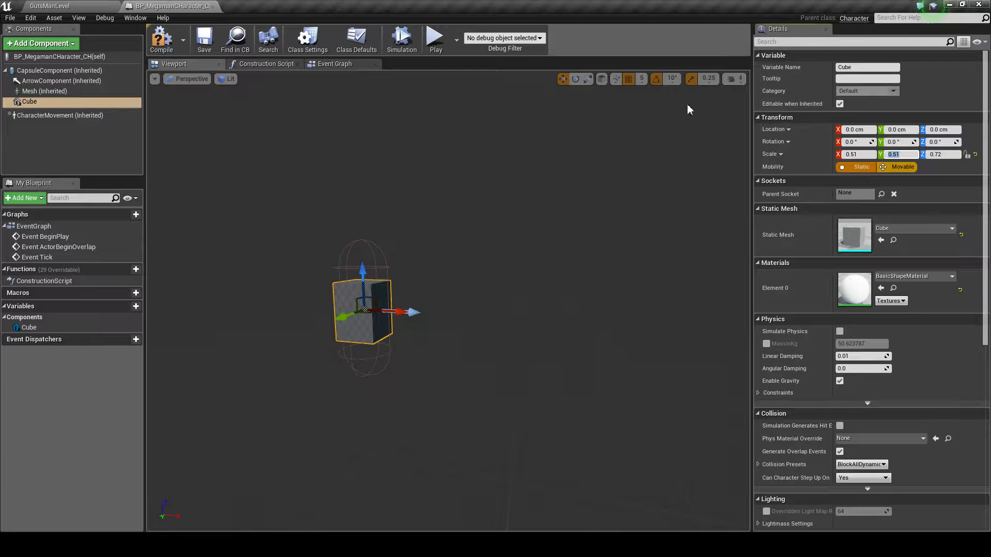
Examine the fit of the rescaled cube within the character's collision capsule from several angles.
{"action": "mouse_move", "coordinate": [446, 210]}
{"action": "right_mouse_down"}
{"action": "mouse_move", "coordinate": [419, 198]}
{"action": "mouse_move", "coordinate": [408, 208]}
{"action": "mouse_move", "coordinate": [419, 201]}
{"action": "mouse_move", "coordinate": [433, 222]}
{"action": "right_mouse_up"}
{"action": "key", "text": "w"}
{"action": "key", "text": "w"}
{"action": "right_click_drag", "start_coordinate": [445, 206], "coordinate": [476, 236]}
{"action": "key", "text": "s"}
{"action": "key", "text": "a"}
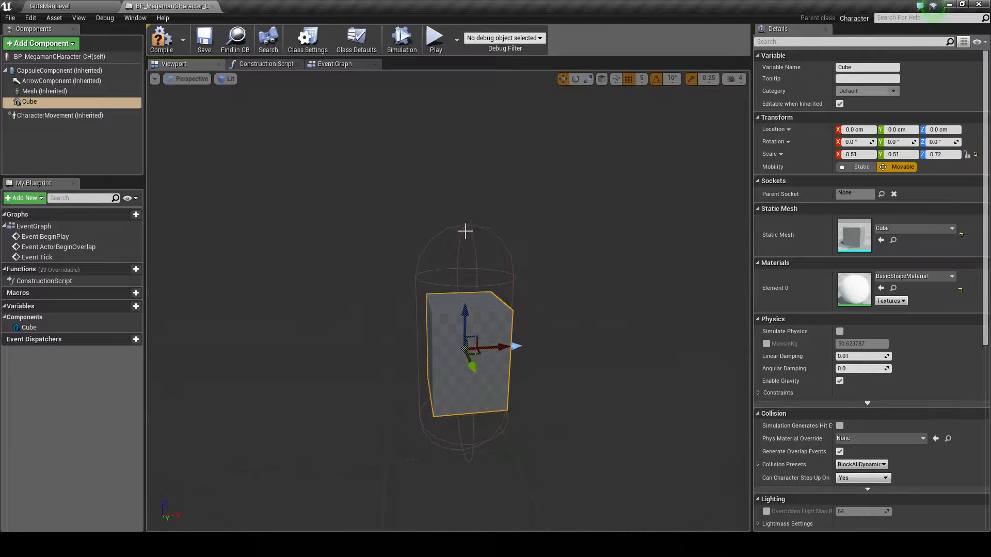
{"action": "left_click", "coordinate": [465, 228]}
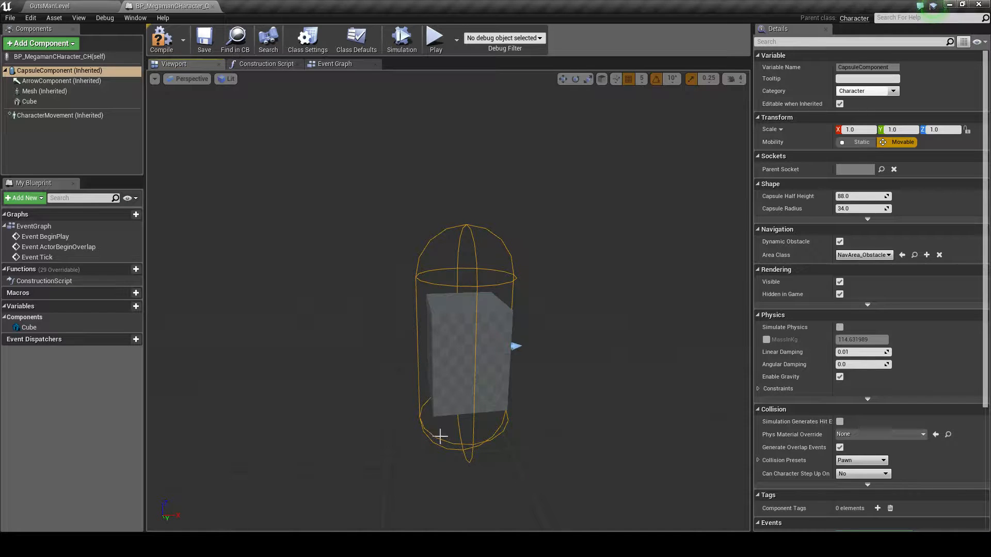
{"action": "right_click_drag", "start_coordinate": [518, 309], "coordinate": [509, 309]}
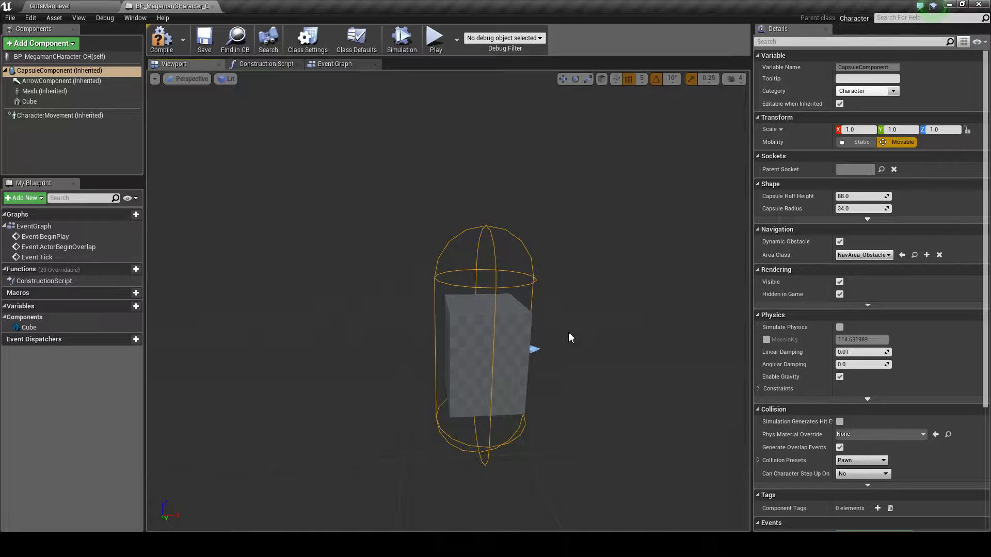
{"action": "right_click_drag", "start_coordinate": [568, 336], "coordinate": [608, 323]}
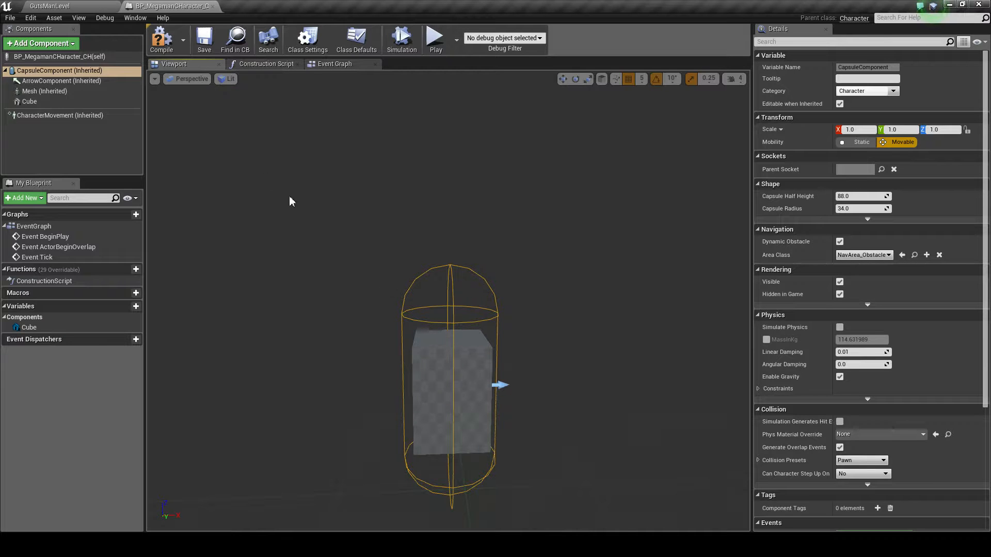
In the Left orthographic view, shrink the collision capsule to fit the cube, setting its half height to 34 and radius to 24.
{"action": "left_click", "coordinate": [190, 79]}
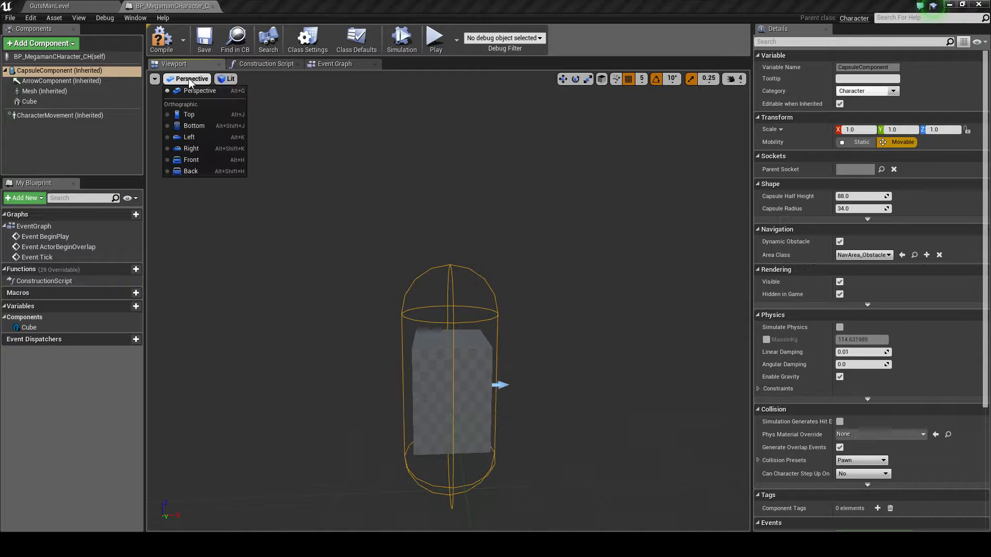
{"action": "left_click", "coordinate": [209, 141]}
{"action": "scroll", "coordinate": [453, 317], "scroll_direction": "up", "scroll_amount": 4}
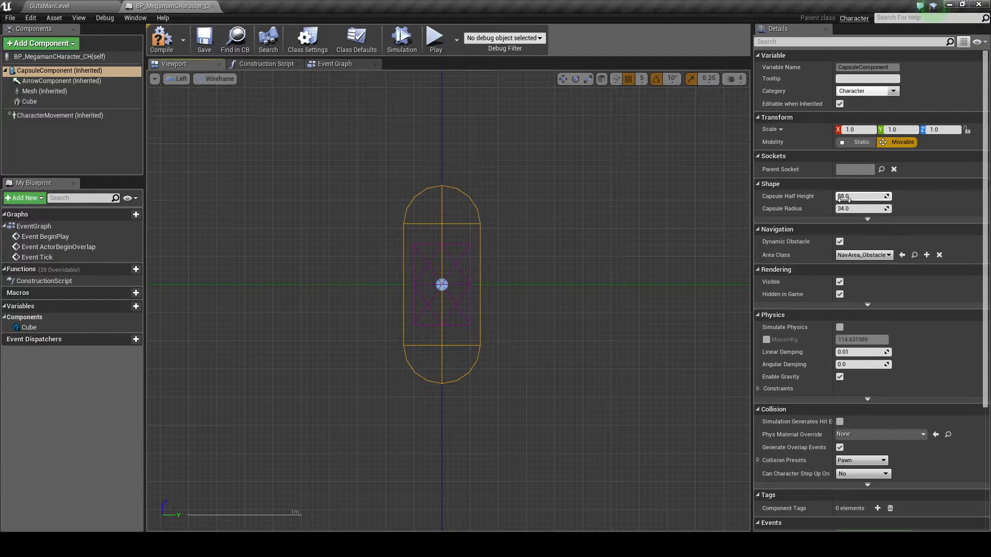
{"action": "left_click_drag", "start_coordinate": [848, 209], "coordinate": [832, 210]}
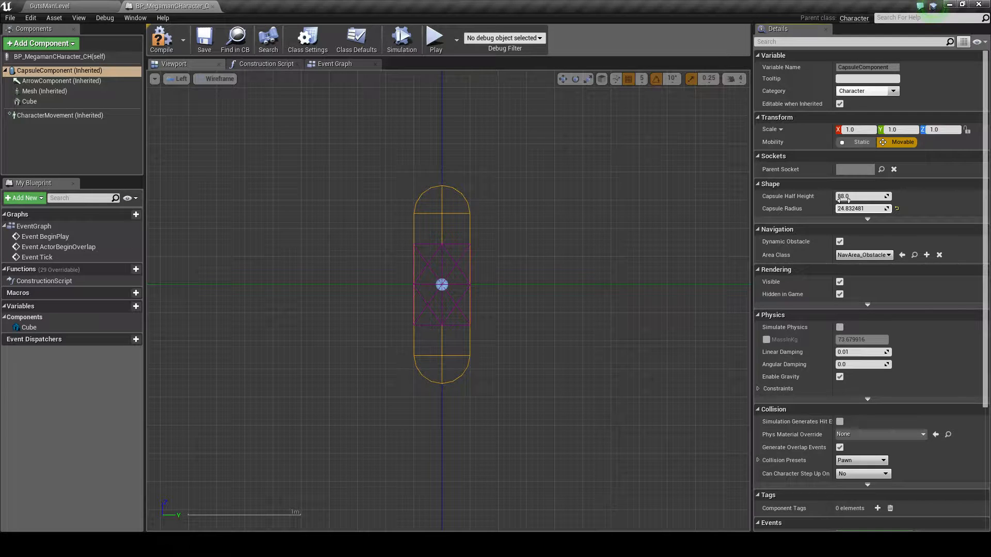
{"action": "left_click_drag", "start_coordinate": [836, 196], "coordinate": [833, 196]}
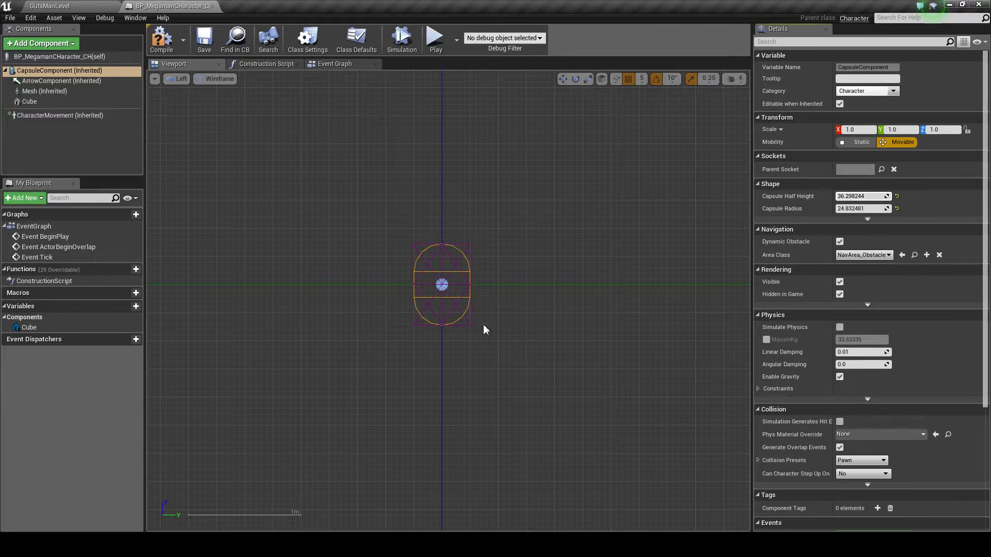
{"action": "left_click", "coordinate": [860, 196]}
{"action": "type", "text": "34"}
{"action": "key", "text": "Return"}
{"action": "left_click", "coordinate": [873, 209]}
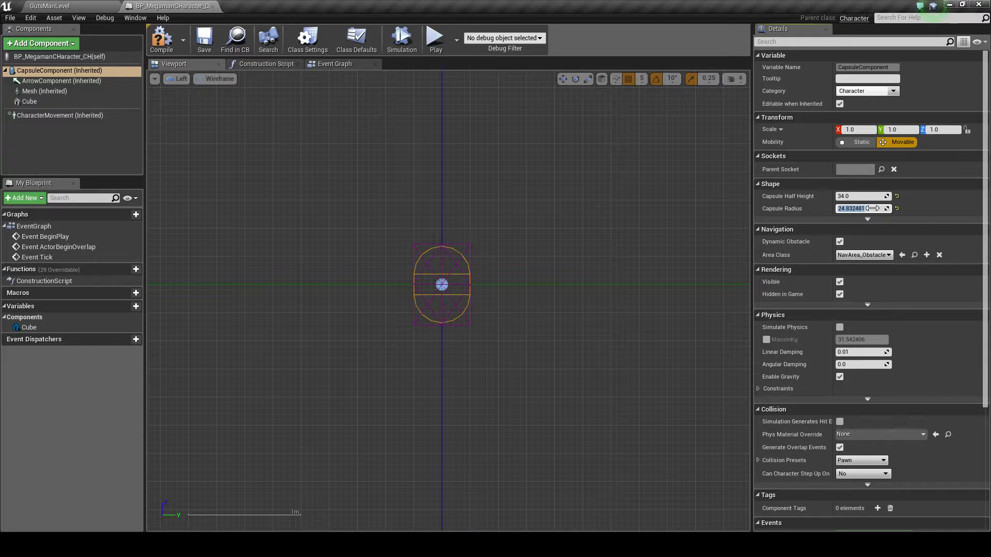
{"action": "type", "text": "24"}
{"action": "key", "text": "Return"}
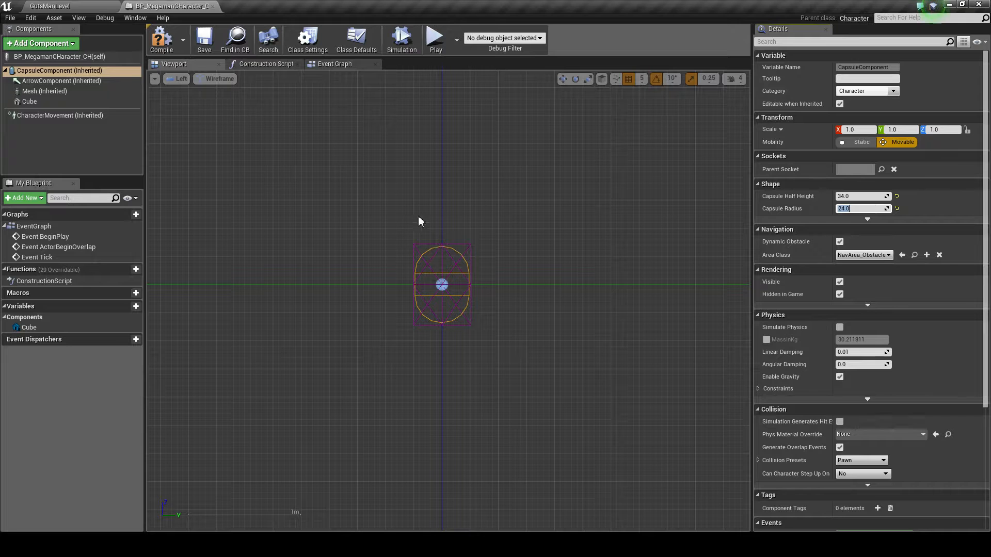
Return the blueprint viewport to the Perspective view.
{"action": "left_click", "coordinate": [217, 79]}
{"action": "left_click", "coordinate": [181, 80]}
{"action": "left_click", "coordinate": [199, 91]}
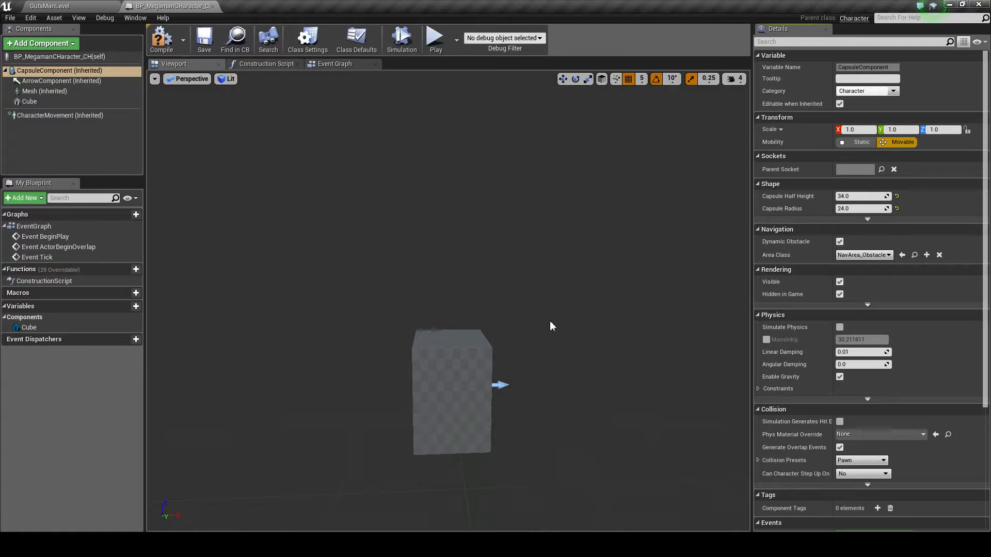
{"action": "right_click_drag", "start_coordinate": [448, 310], "coordinate": [491, 296]}
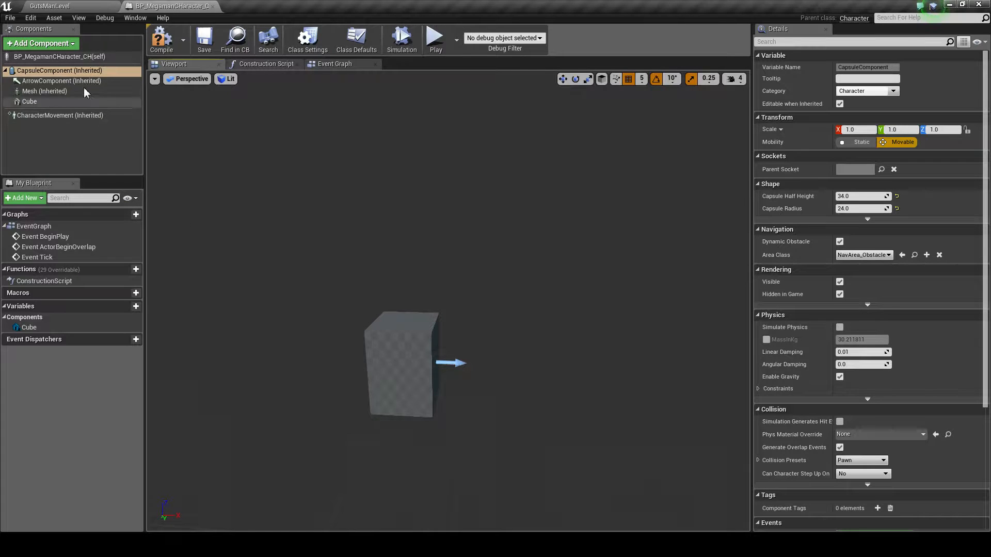
Add a Camera component to the character blueprint, keeping its default name.
{"action": "left_click", "coordinate": [67, 45]}
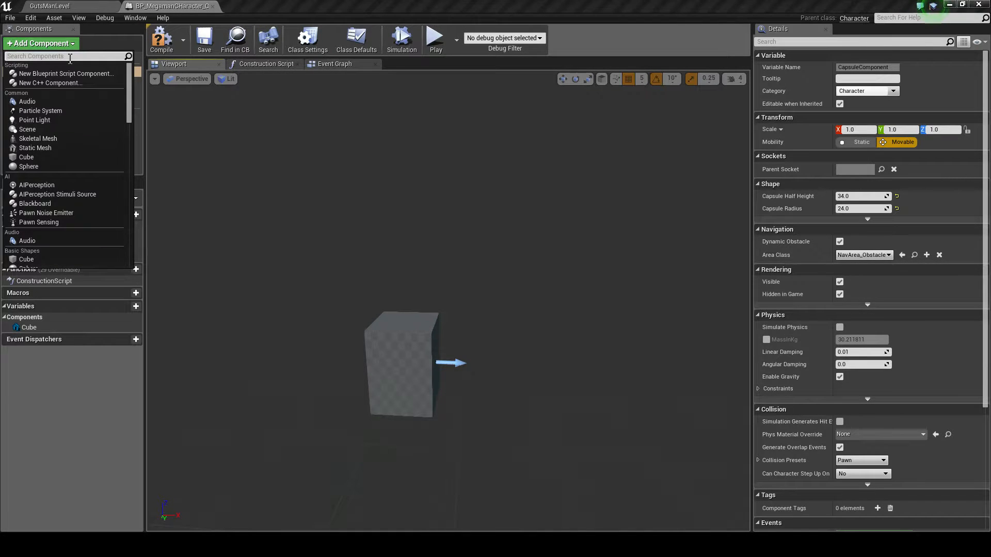
{"action": "type", "text": "camera"}
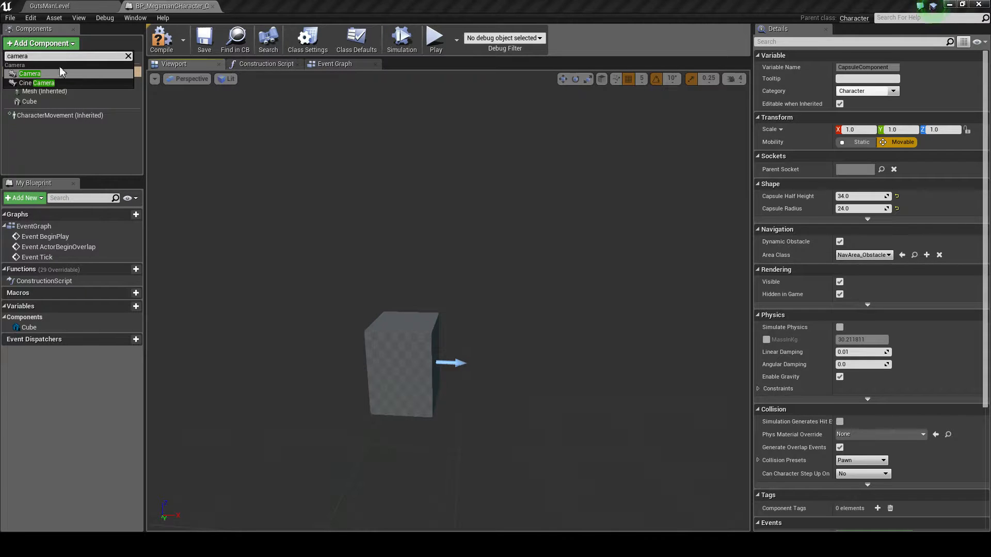
{"action": "left_click", "coordinate": [62, 74]}
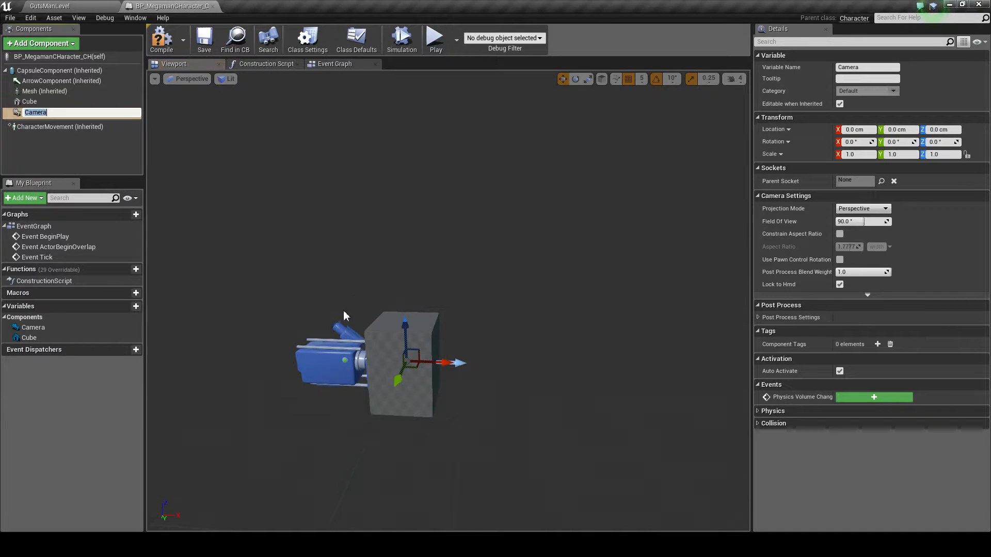
{"action": "right_click_drag", "start_coordinate": [343, 311], "coordinate": [438, 336]}
{"action": "key", "text": "w"}
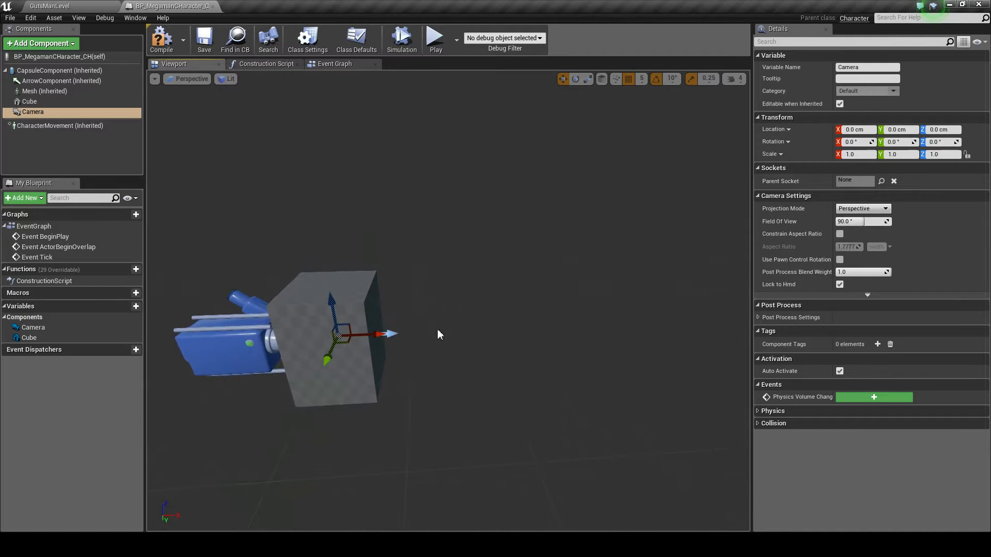
Rotate the camera -90° about Z and move it to about 360 cm along Y so it faces the cube's side.
{"action": "left_click", "coordinate": [399, 338]}
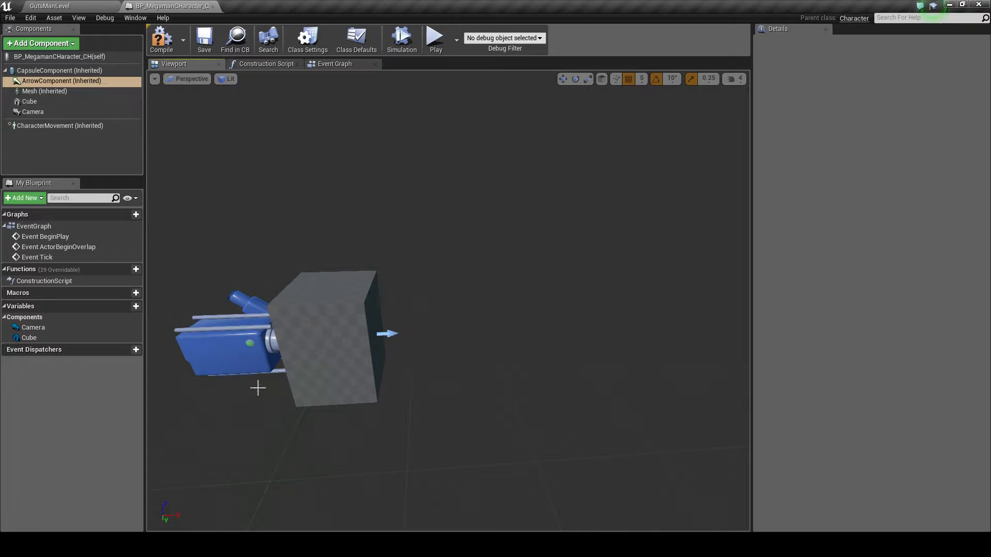
{"action": "scroll", "coordinate": [410, 344], "scroll_direction": "up", "scroll_amount": 2}
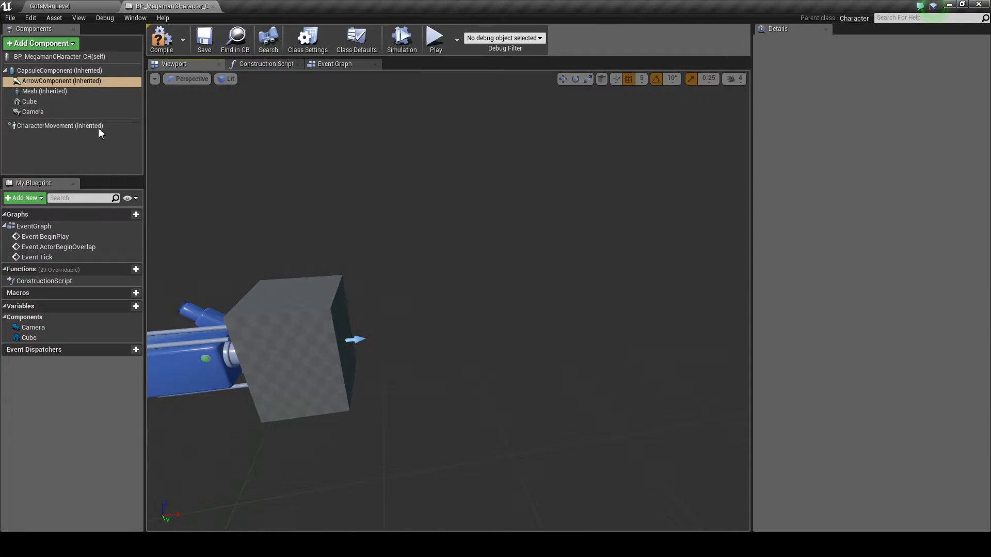
{"action": "left_click", "coordinate": [180, 385]}
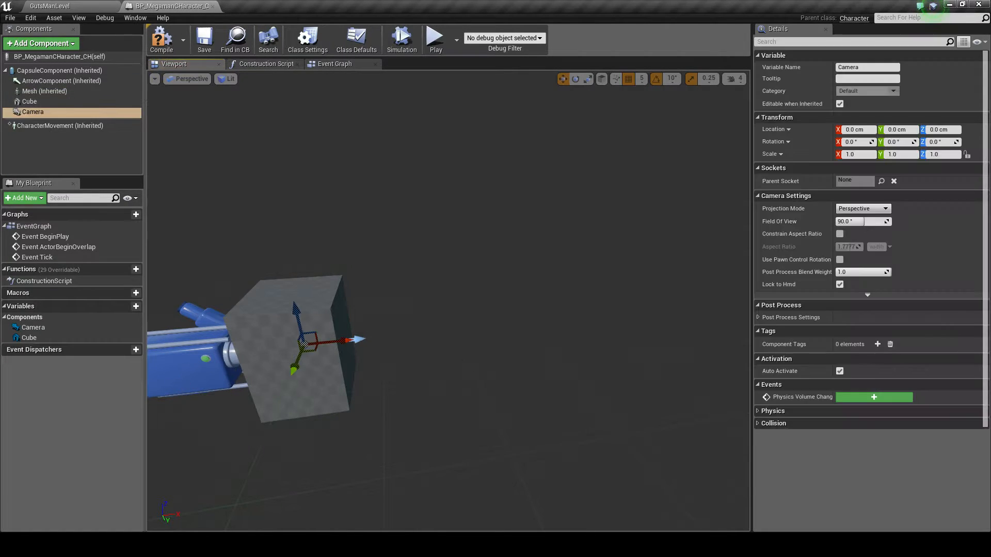
{"action": "scroll", "coordinate": [465, 365], "scroll_direction": "down", "scroll_amount": 3}
{"action": "key", "text": "e"}
{"action": "left_click_drag", "start_coordinate": [390, 353], "coordinate": [527, 330]}
{"action": "key", "text": "w"}
{"action": "left_click_drag", "start_coordinate": [434, 304], "coordinate": [743, 356]}
{"action": "right_click_drag", "start_coordinate": [628, 340], "coordinate": [652, 340]}
{"action": "mouse_move", "coordinate": [475, 249]}
{"action": "right_mouse_down"}
{"action": "mouse_move", "coordinate": [476, 237]}
{"action": "mouse_move", "coordinate": [509, 247]}
{"action": "mouse_move", "coordinate": [475, 249]}
{"action": "right_mouse_up"}
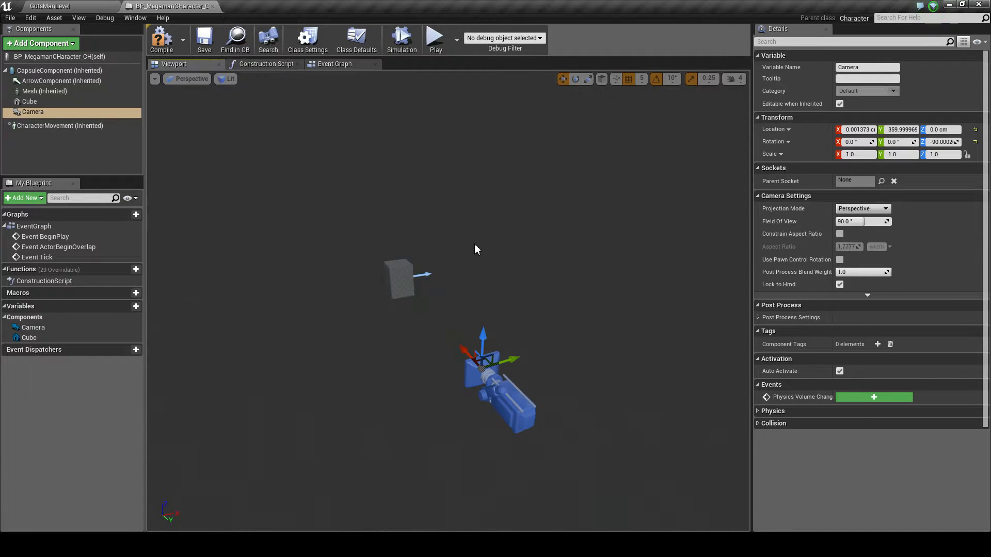
Compile and save the character blueprint, then return to the GutsManLevel editor.
{"action": "left_click", "coordinate": [161, 39]}
{"action": "left_click", "coordinate": [200, 50]}
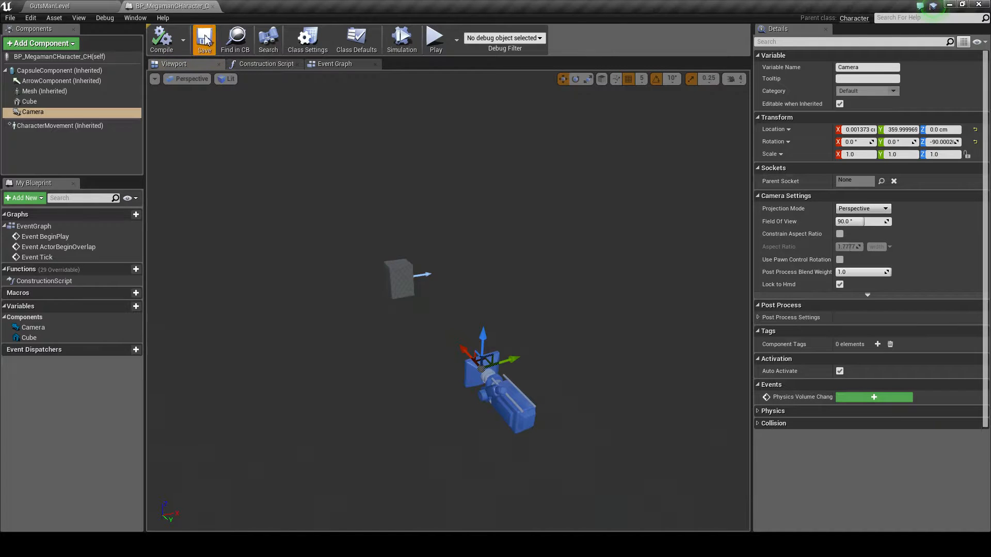
{"action": "left_click", "coordinate": [92, 8]}
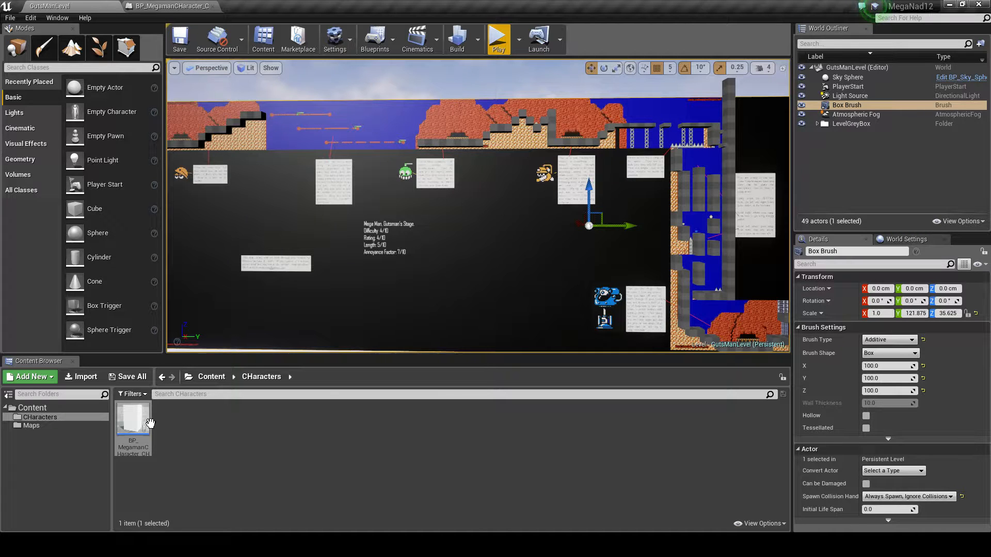
Create a new folder named GameLogic inside the Content folder.
{"action": "left_click", "coordinate": [44, 415]}
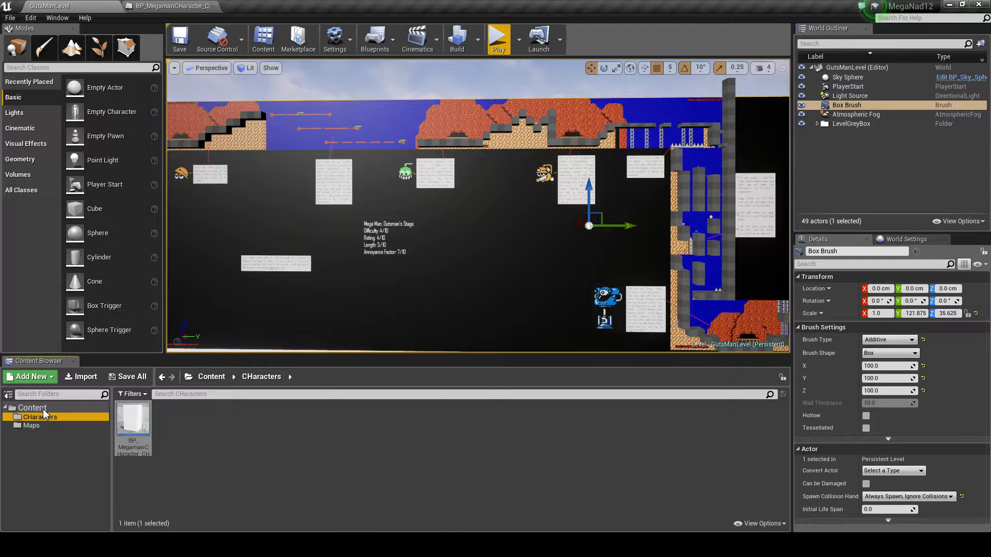
{"action": "left_click", "coordinate": [42, 409]}
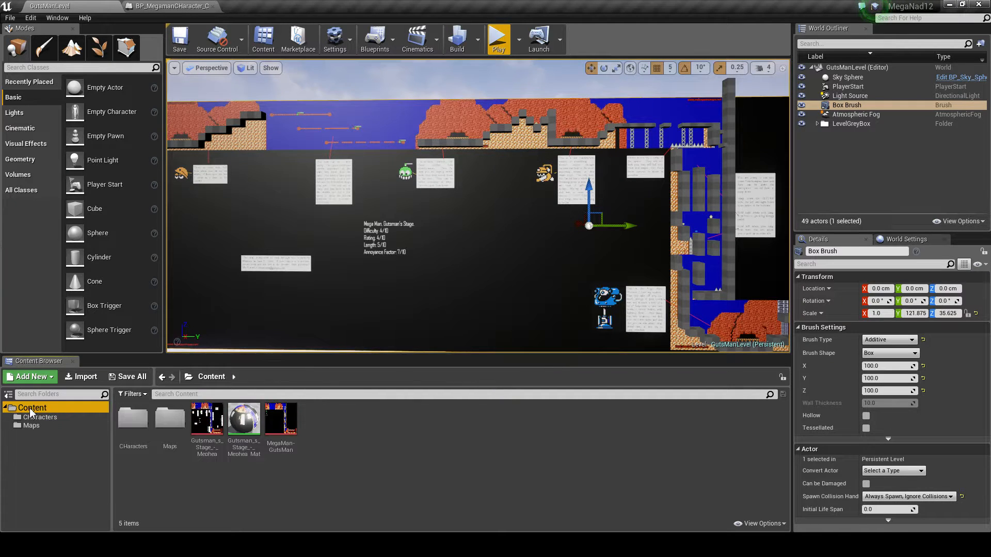
{"action": "right_click", "coordinate": [31, 408]}
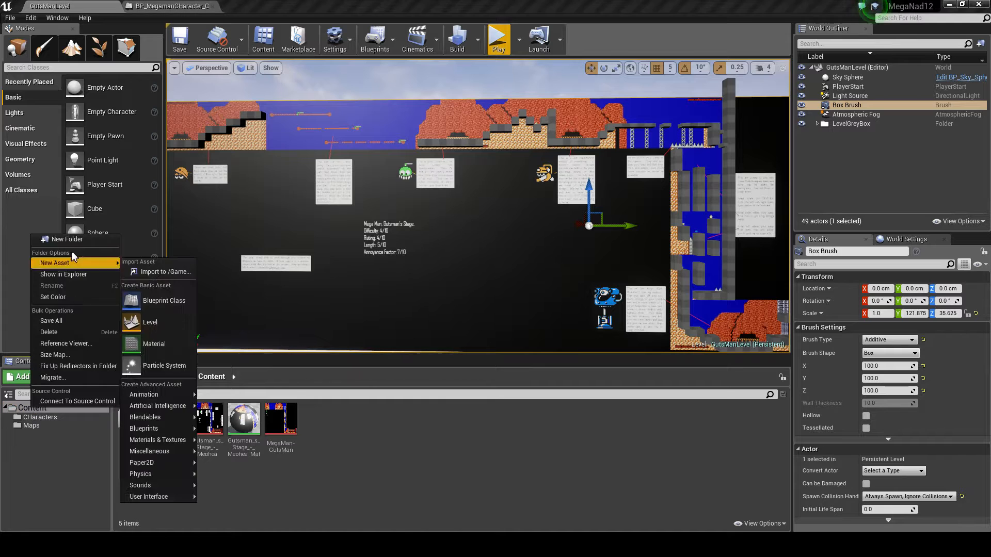
{"action": "left_click", "coordinate": [71, 238]}
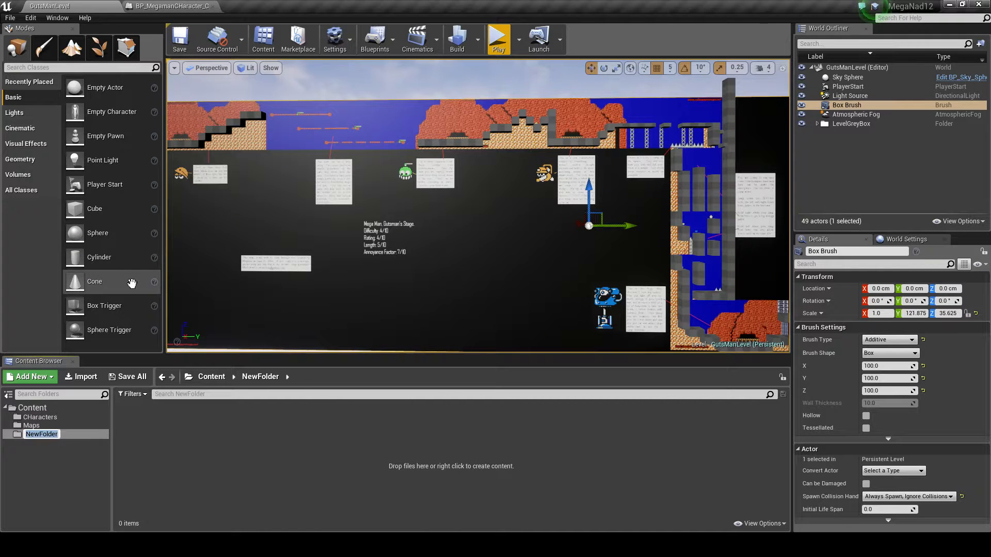
{"action": "type", "text": "GameLogic"}
{"action": "key", "text": "Return"}
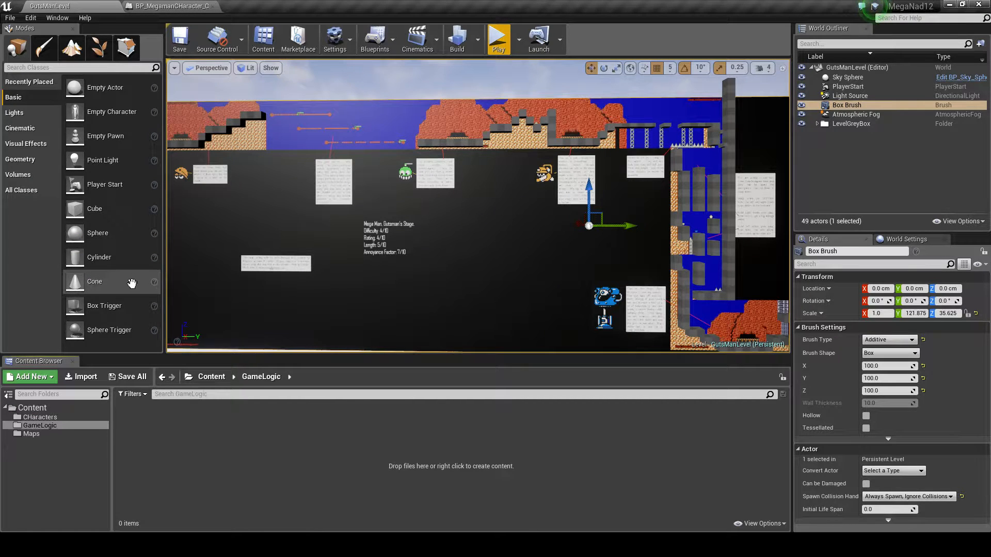
Create a Game Mode blueprint named BP_MegamanGamemode_GM in the GameLogic folder.
{"action": "right_click", "coordinate": [169, 436]}
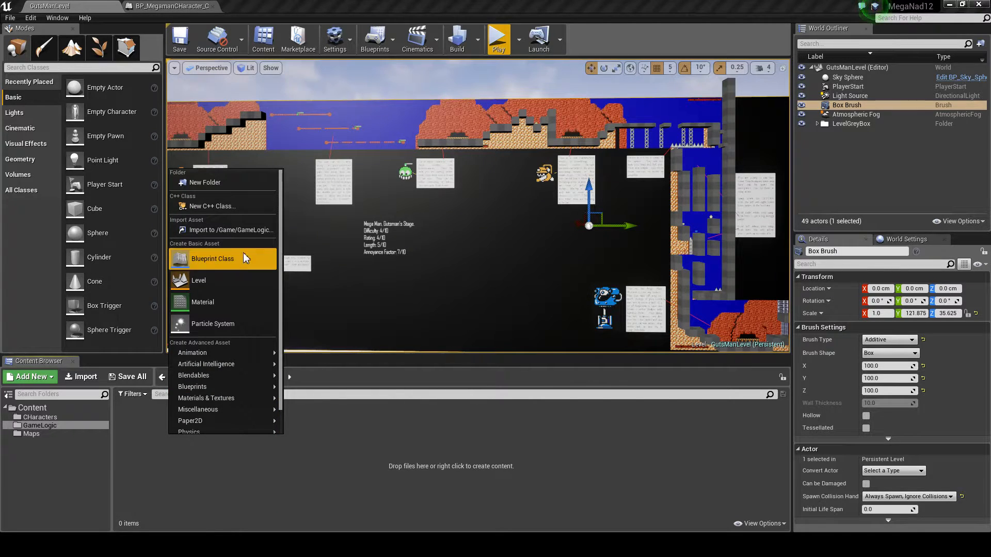
{"action": "left_click", "coordinate": [225, 259]}
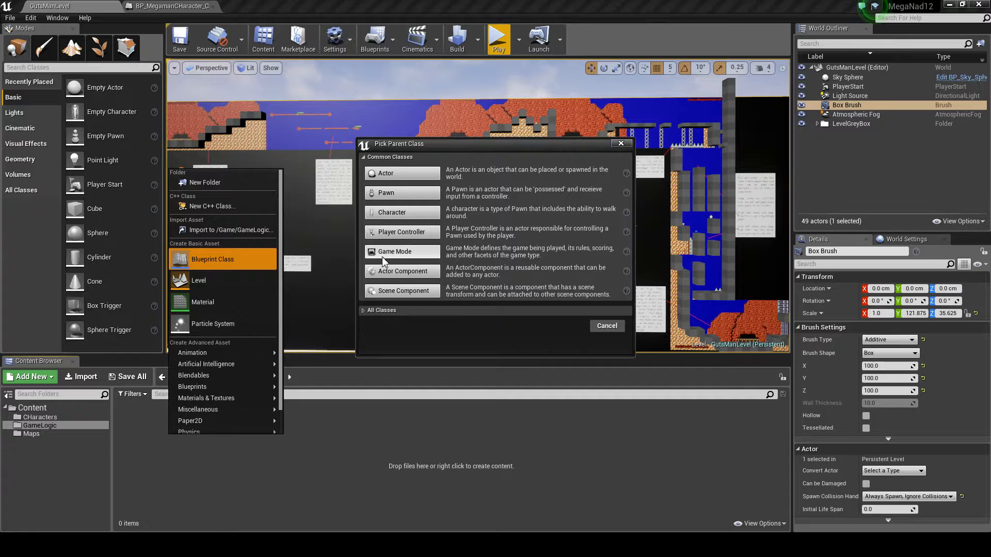
{"action": "left_click", "coordinate": [376, 255]}
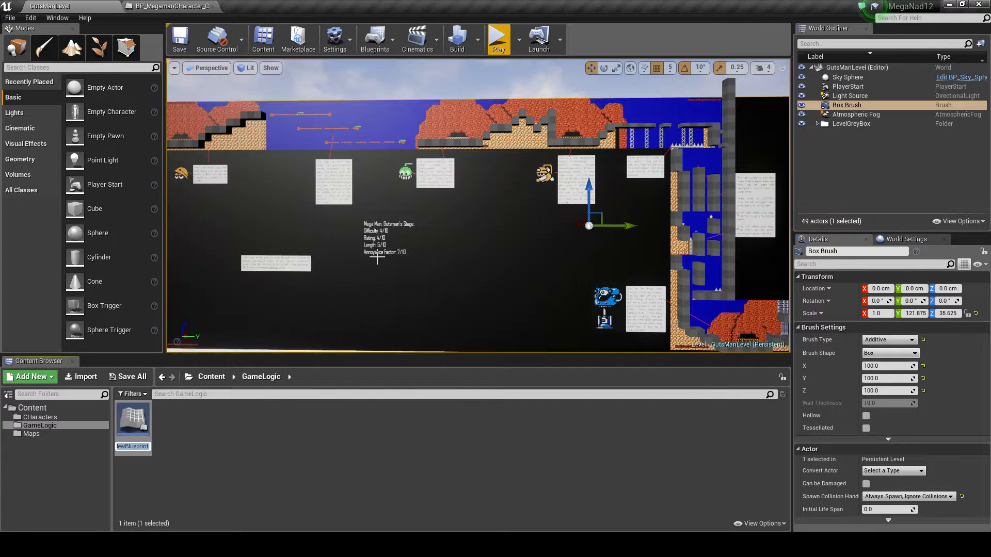
{"action": "type", "text": "BP_"}
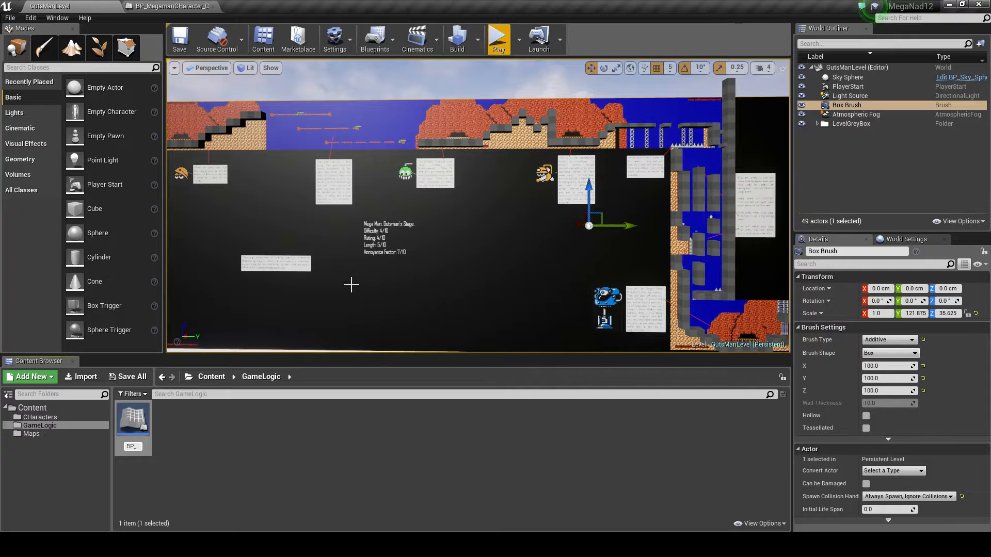
{"action": "type", "text": "MegamanC"}
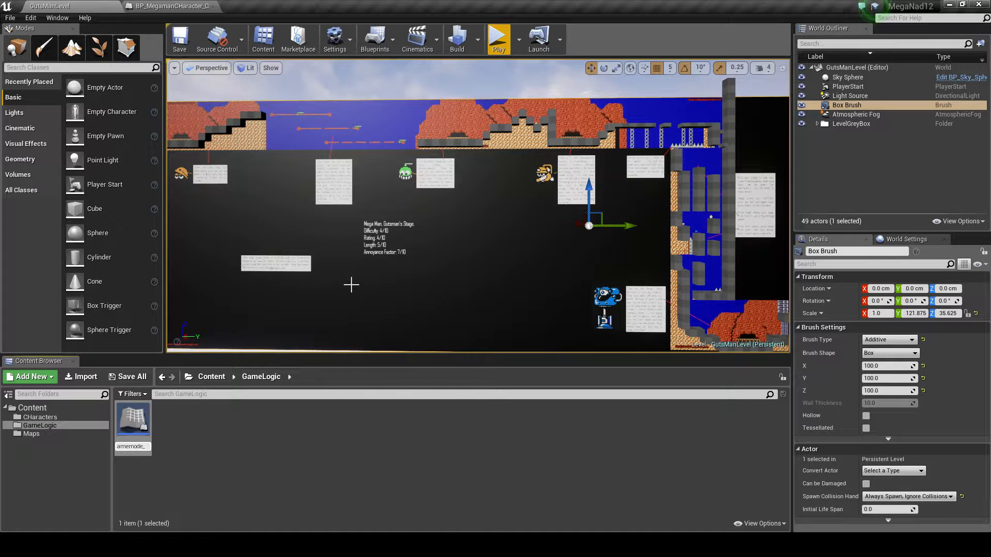
{"action": "type", "text": "BP"}
{"action": "key", "text": "Return"}
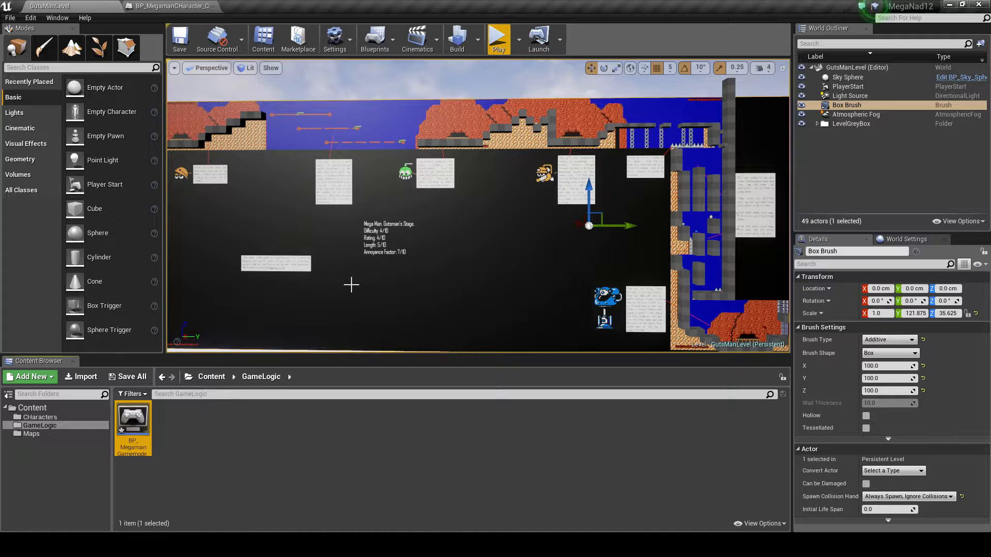
Open the game mode blueprint, set its Default Pawn Class to BP_MegamanCHaracter_CH, and compile and save it.
{"action": "double_click", "coordinate": [127, 421]}
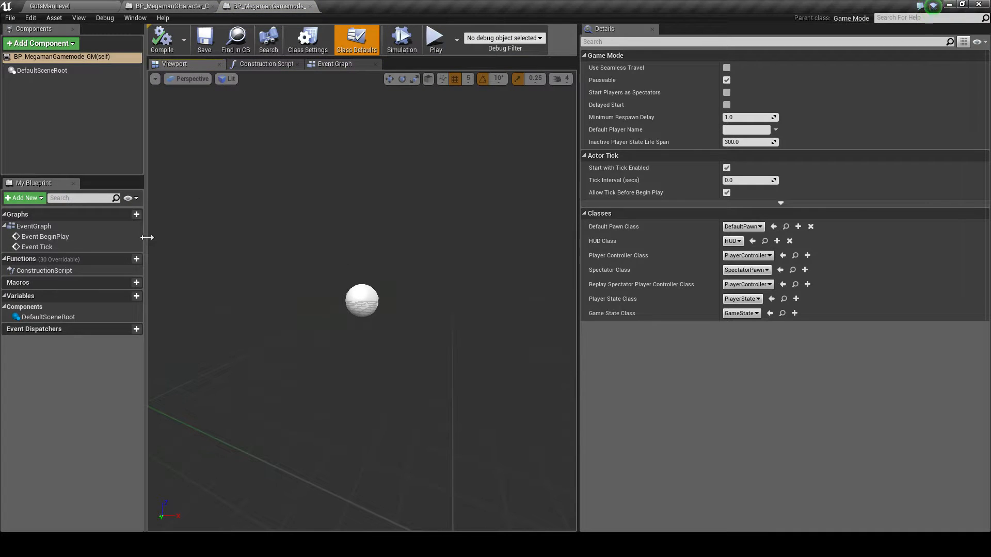
{"action": "left_click_drag", "start_coordinate": [146, 238], "coordinate": [13, 237]}
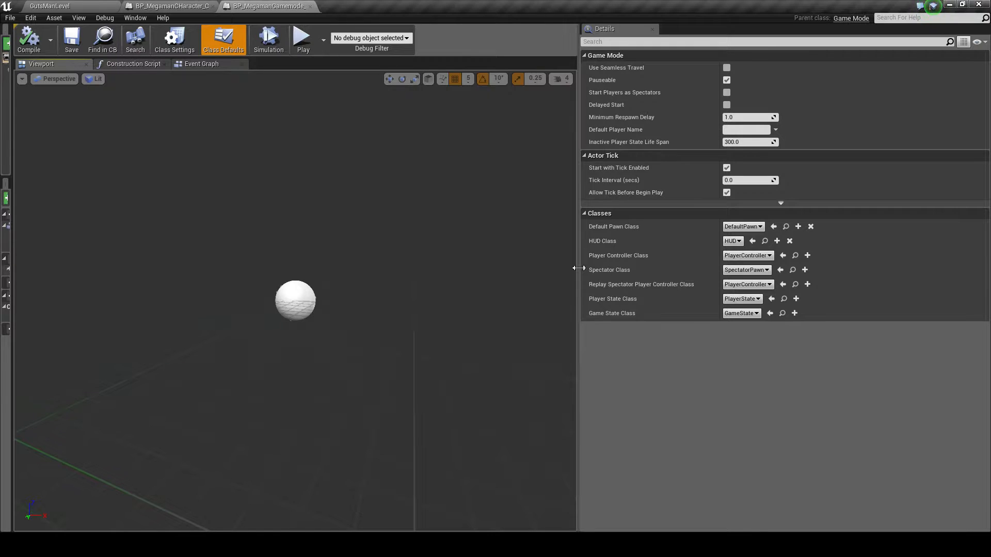
{"action": "left_click_drag", "start_coordinate": [578, 276], "coordinate": [641, 294]}
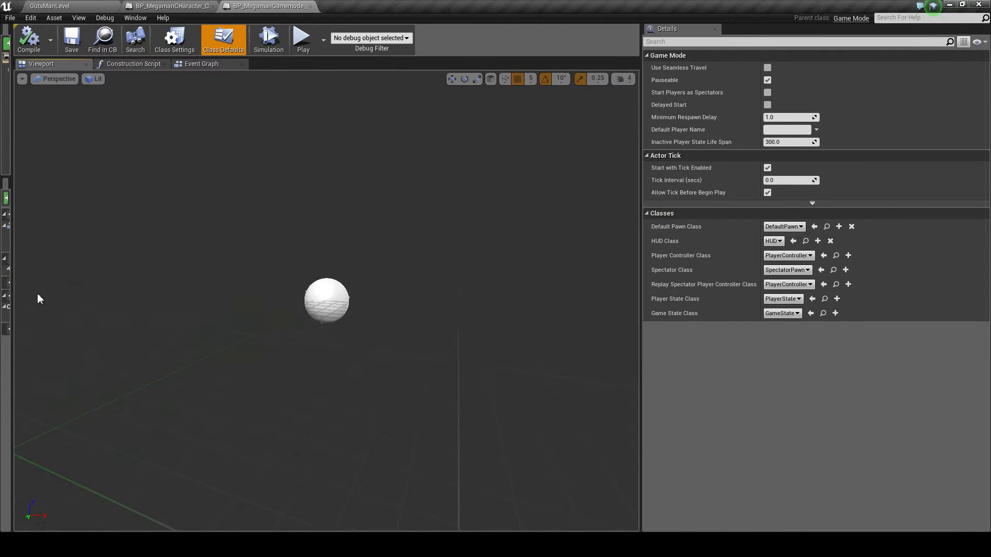
{"action": "left_click_drag", "start_coordinate": [14, 363], "coordinate": [164, 343]}
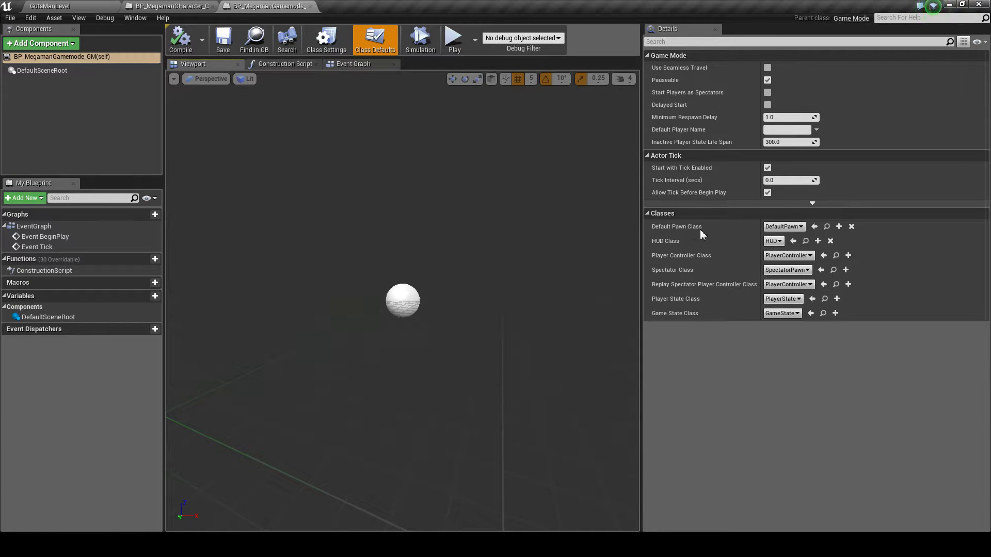
{"action": "left_click", "coordinate": [788, 230]}
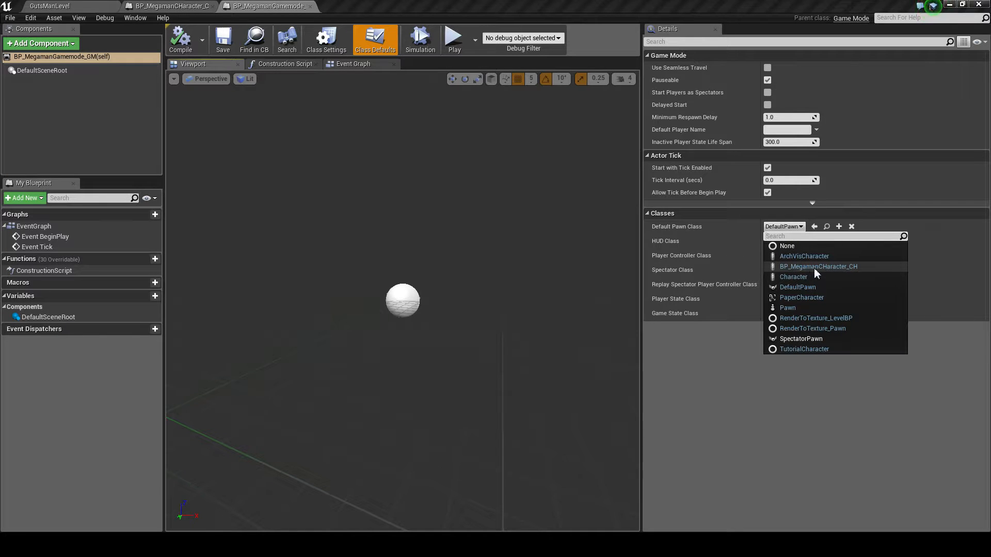
{"action": "left_click", "coordinate": [854, 272]}
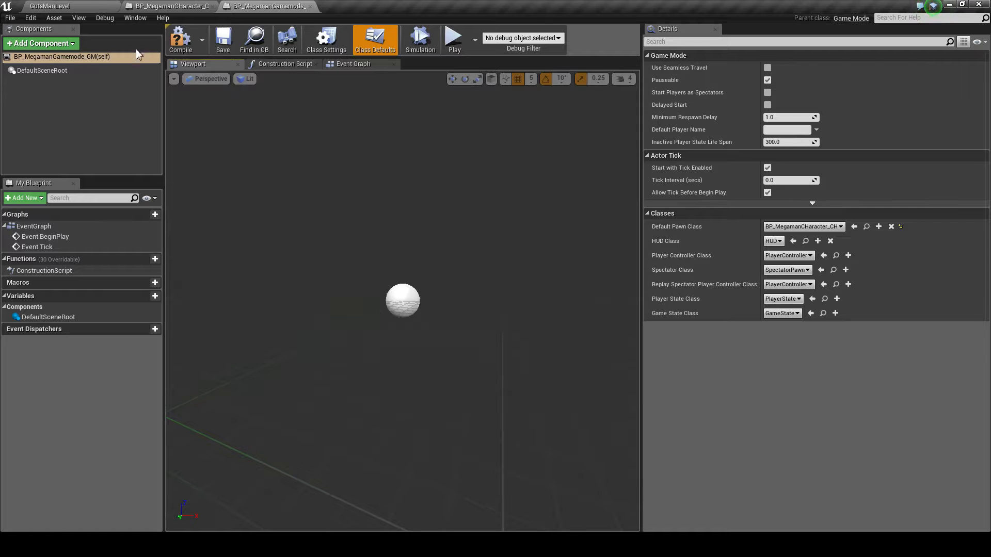
{"action": "left_click", "coordinate": [181, 49]}
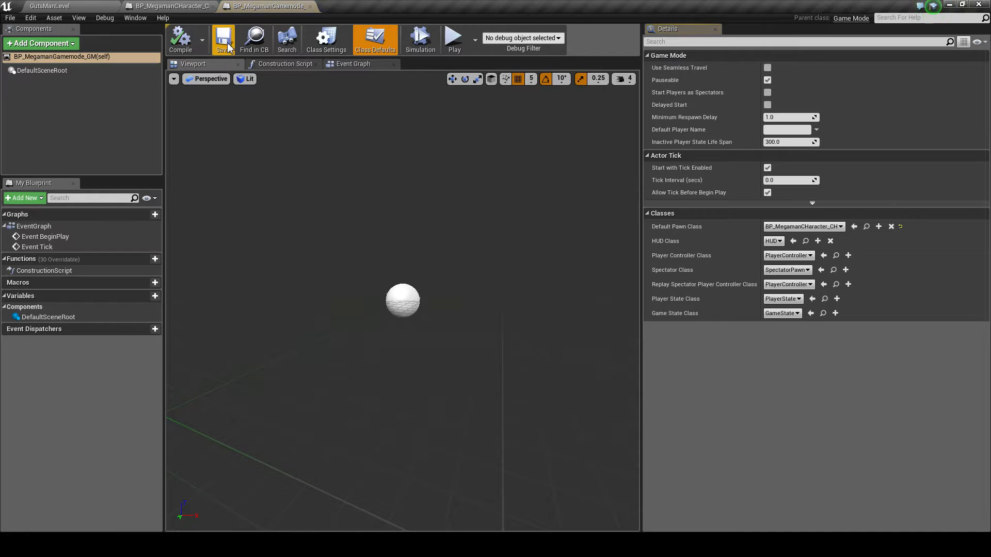
{"action": "left_click", "coordinate": [223, 41]}
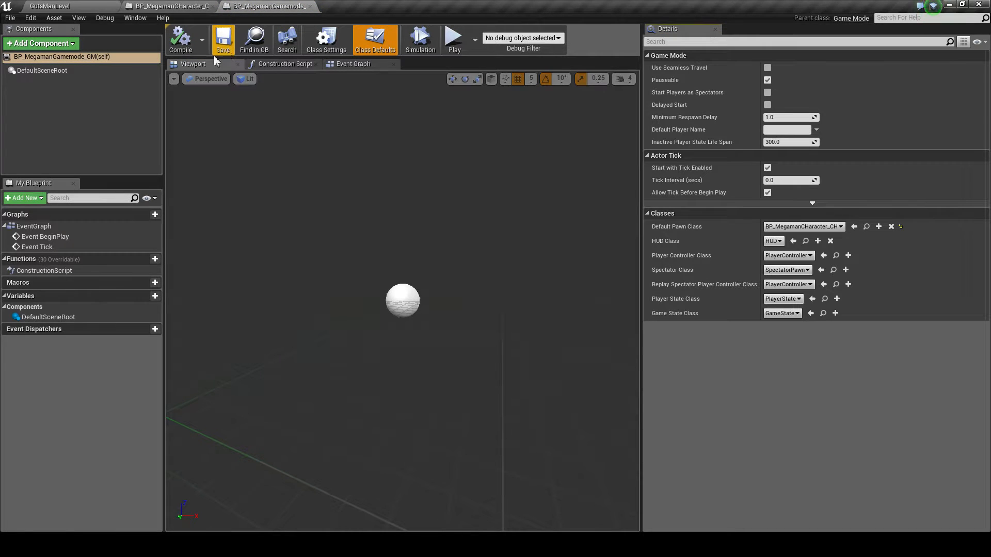
Return to the GutsManLevel editor and set the level's GameMode Override to BP_MegamanGamemode_GM in its World Settings.
{"action": "left_click", "coordinate": [160, 7]}
{"action": "left_click", "coordinate": [83, 5]}
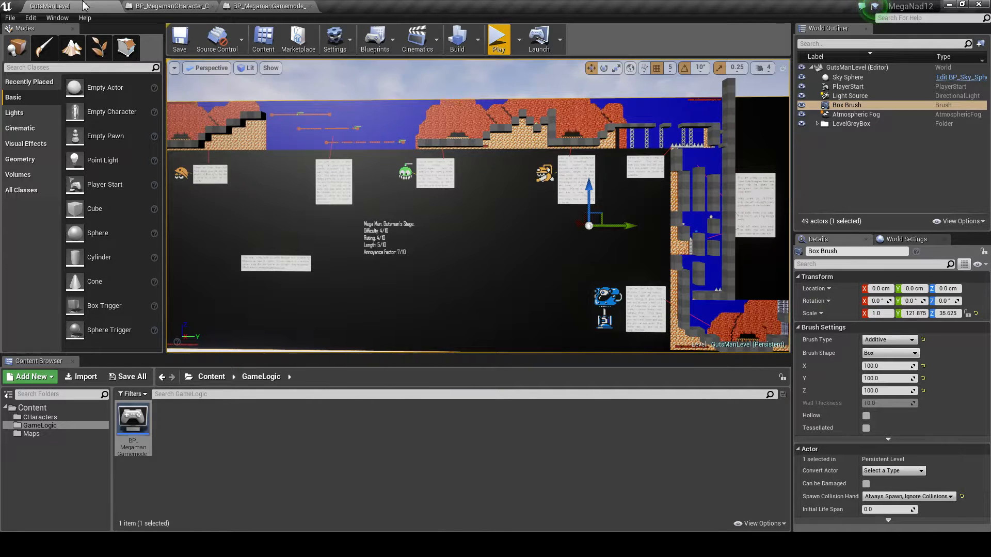
{"action": "left_click", "coordinate": [849, 68]}
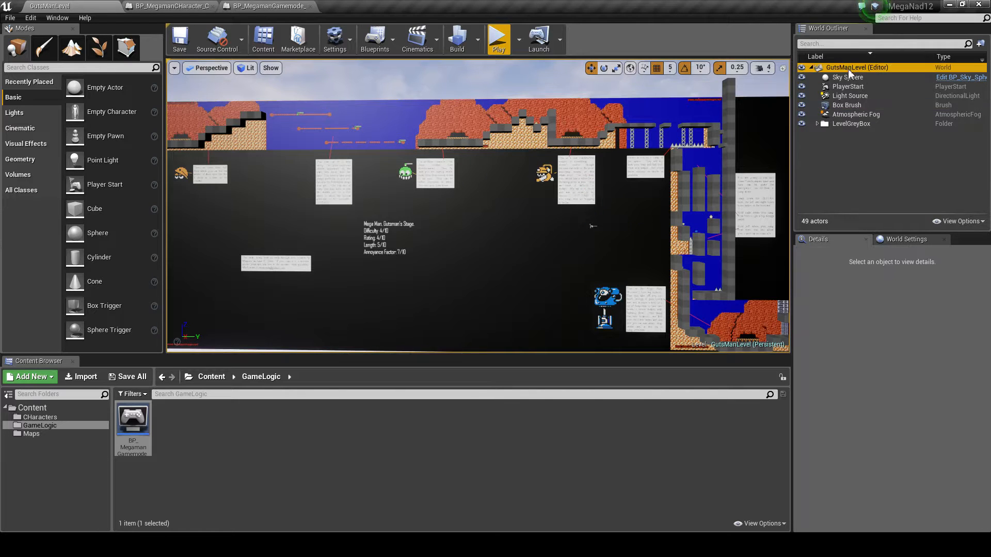
{"action": "right_click", "coordinate": [852, 70]}
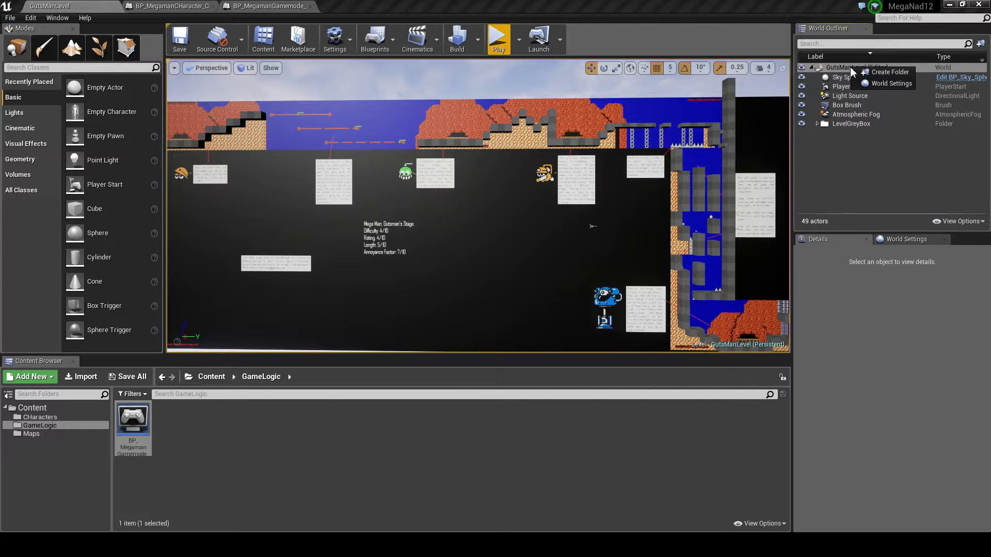
{"action": "left_click", "coordinate": [894, 84]}
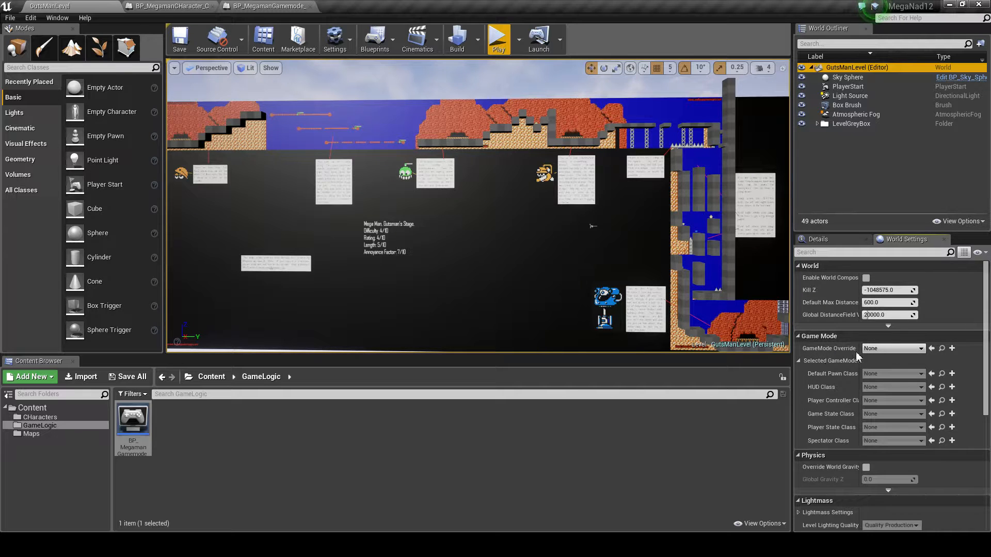
{"action": "left_click", "coordinate": [896, 351]}
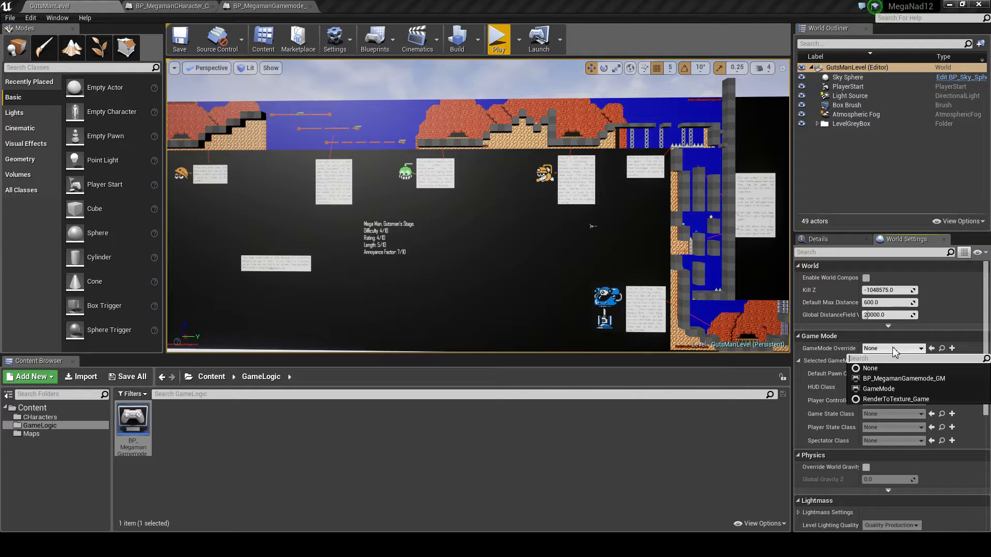
{"action": "left_click", "coordinate": [946, 379]}
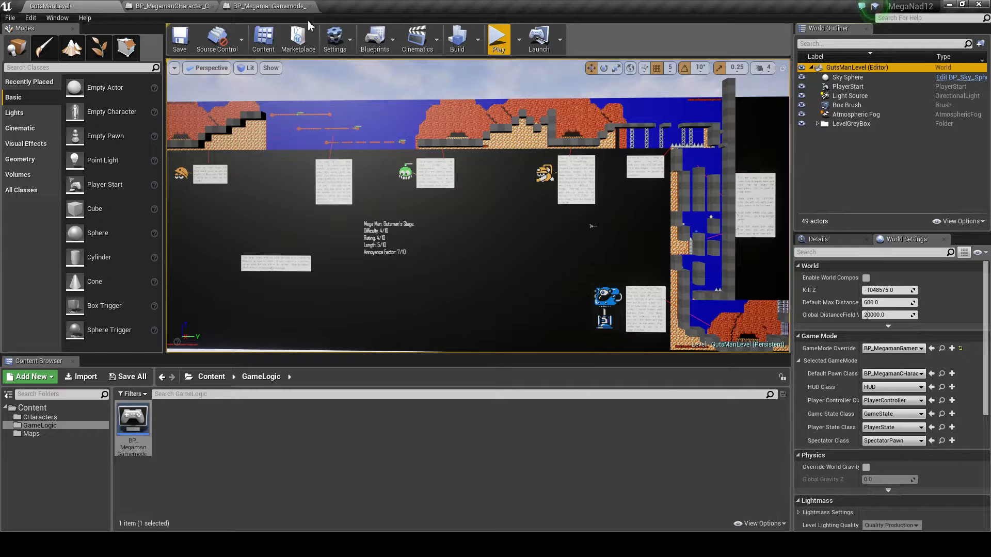
Save GutsManLevel and play-test it briefly in the editor.
{"action": "left_click", "coordinate": [179, 38]}
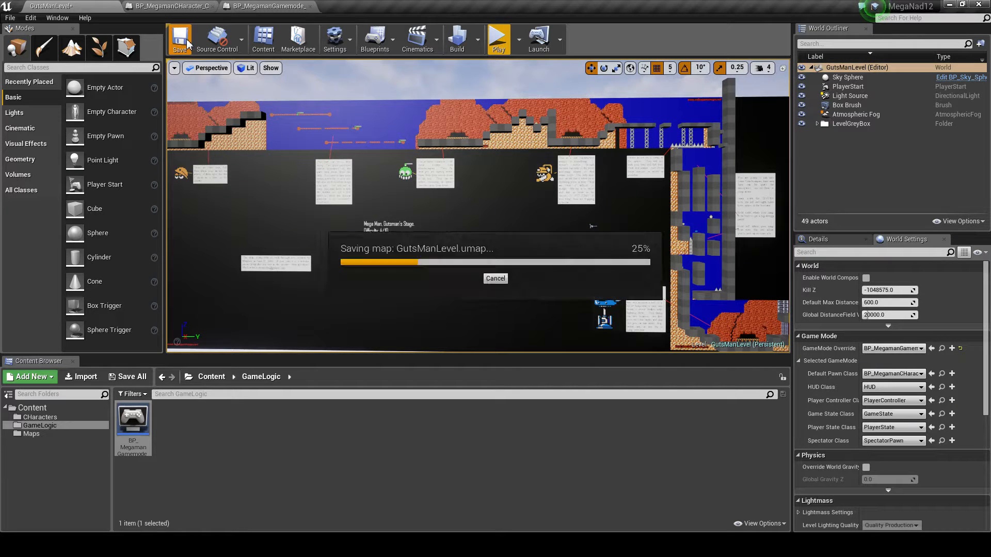
{"action": "left_click", "coordinate": [498, 39]}
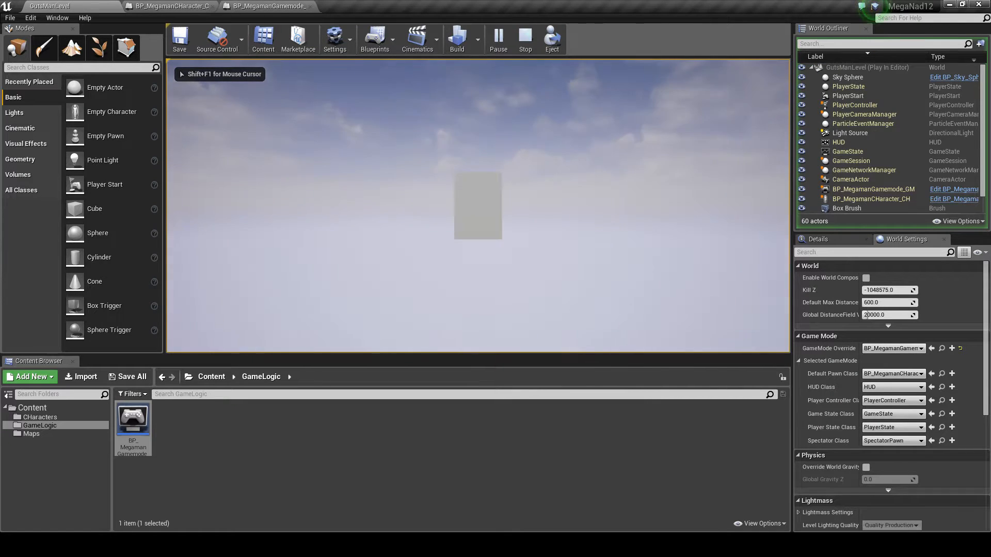
{"action": "key", "text": "Escape"}
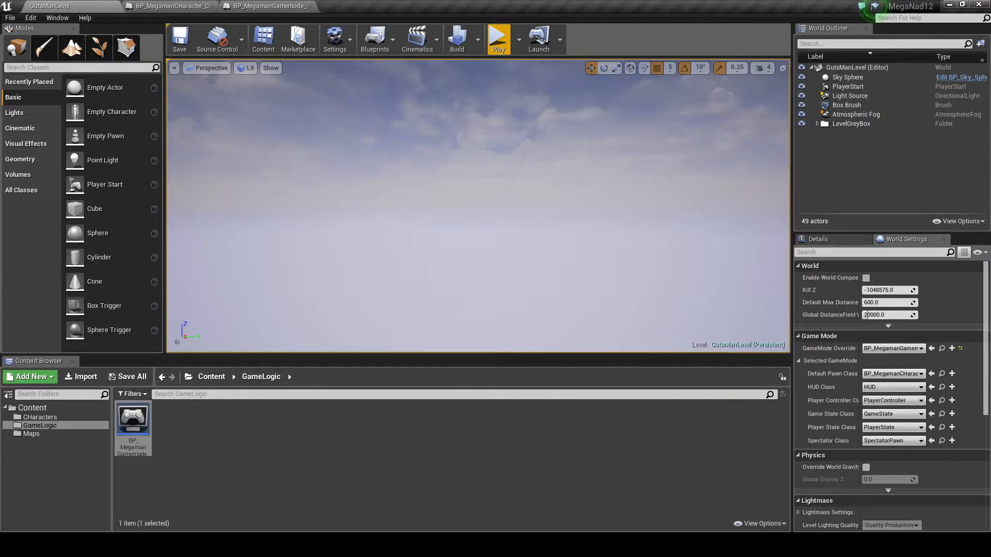
Replace the existing PlayerStart with a new Player Start on the grey floor at the beginning of the level, and play-test it.
{"action": "right_click_drag", "start_coordinate": [478, 217], "coordinate": [424, 183]}
{"action": "key", "text": "s"}
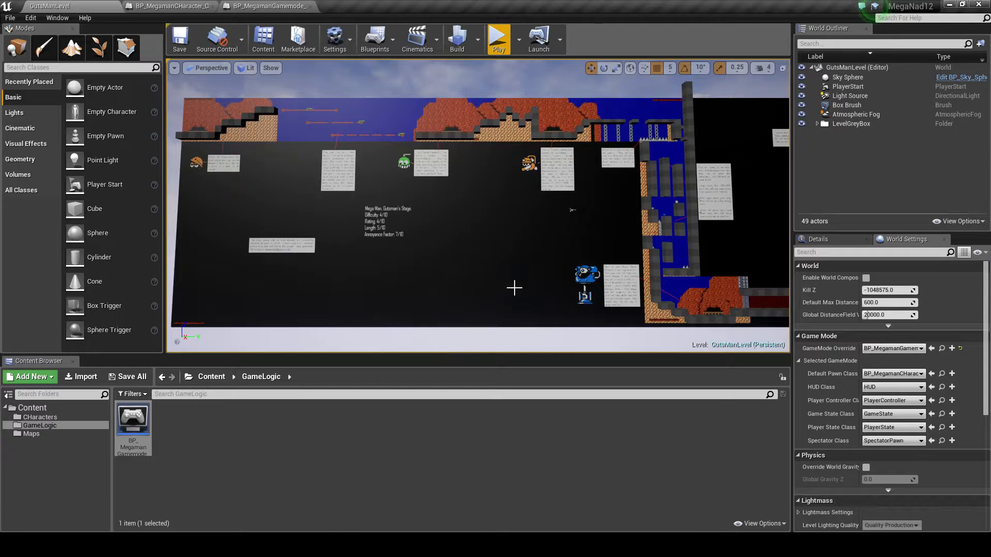
{"action": "left_click", "coordinate": [850, 87]}
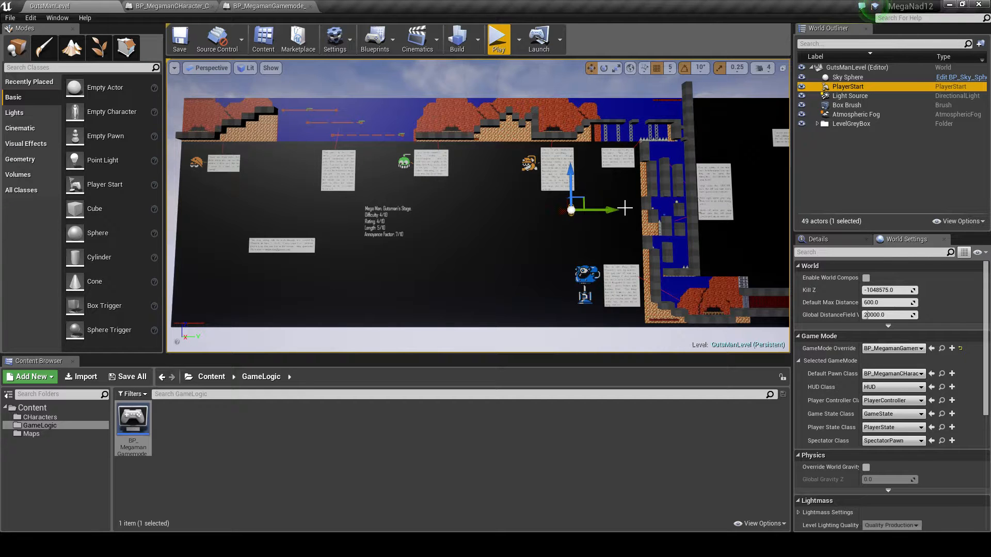
{"action": "key", "text": "Delete"}
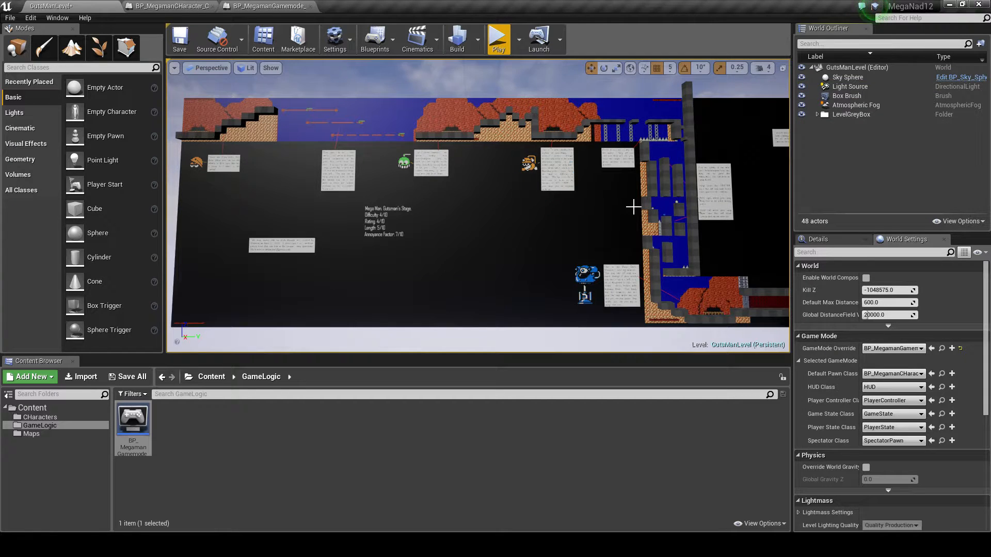
{"action": "right_click_drag", "start_coordinate": [634, 207], "coordinate": [519, 226]}
{"action": "key", "text": "w"}
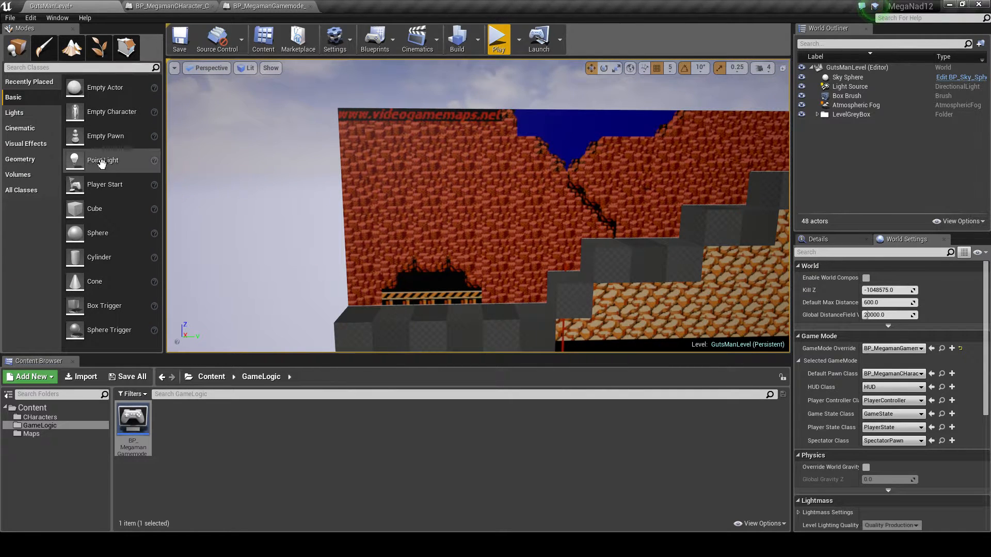
{"action": "left_click_drag", "start_coordinate": [103, 190], "coordinate": [423, 314]}
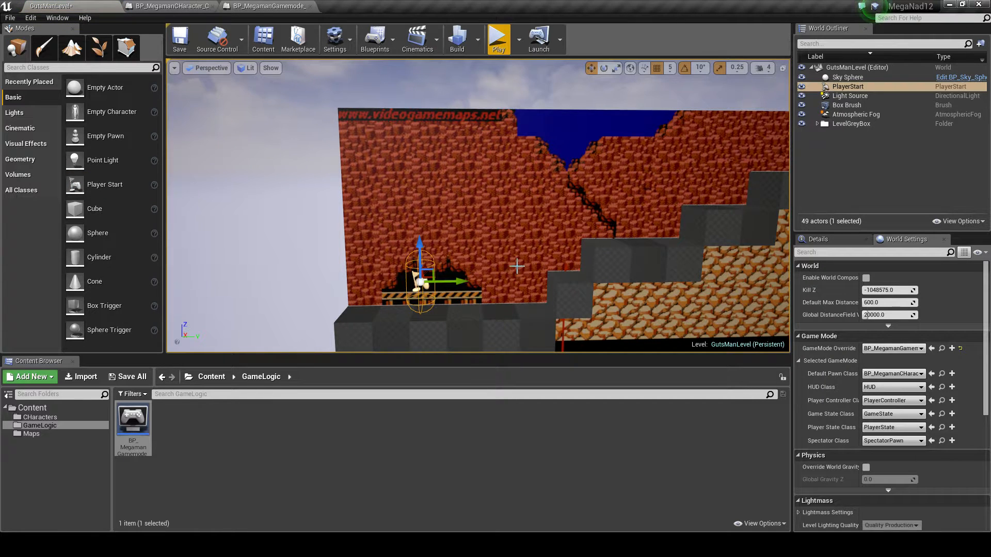
{"action": "key", "text": "f"}
{"action": "left_click", "coordinate": [498, 39]}
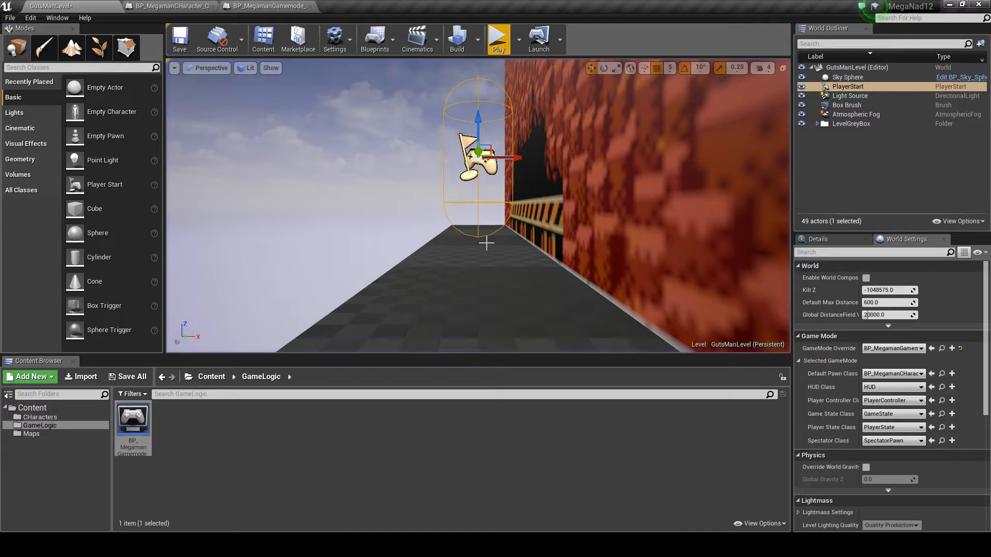
Rotate the new PlayerStart 90° about the Z axis so it faces along the level.
{"action": "right_click_drag", "start_coordinate": [487, 243], "coordinate": [474, 239]}
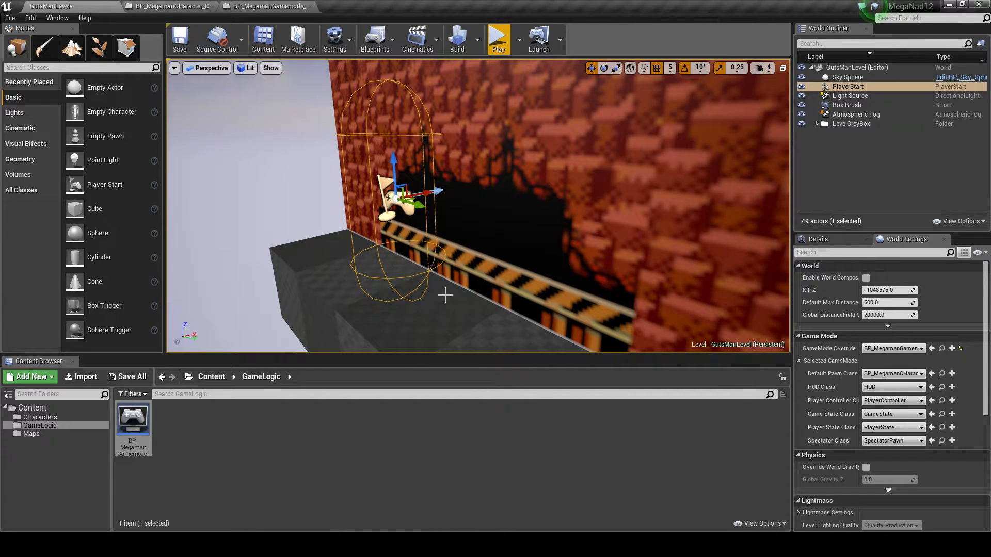
{"action": "right_click_drag", "start_coordinate": [542, 208], "coordinate": [509, 212]}
{"action": "key", "text": "e"}
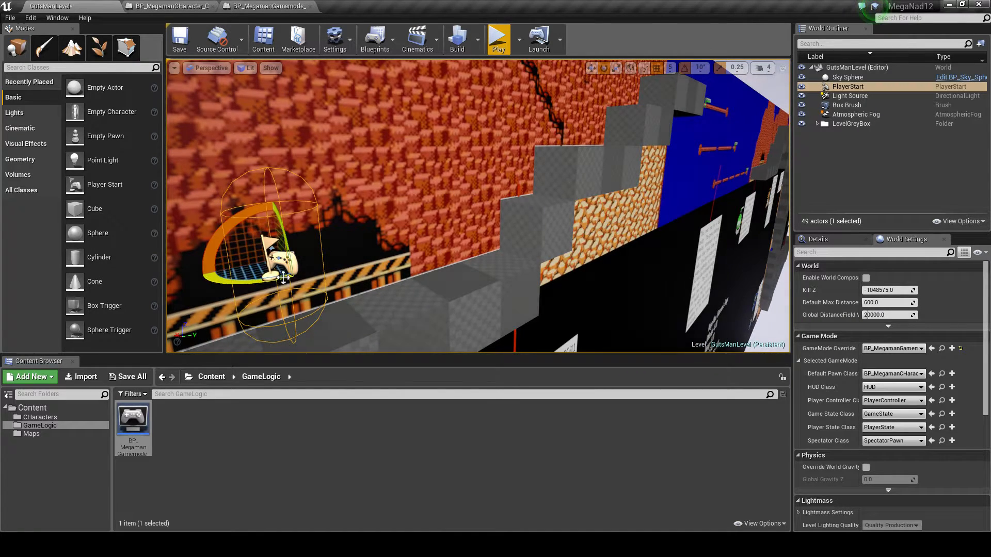
{"action": "left_click_drag", "start_coordinate": [281, 276], "coordinate": [219, 282]}
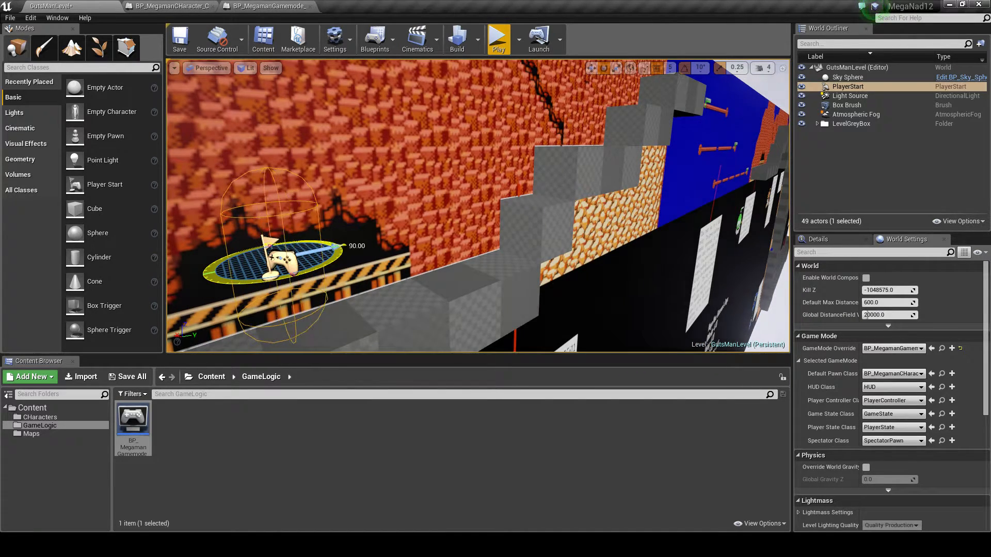
Play-test the level to check the character's spawn position and side-view camera, and end the session.
{"action": "right_click_drag", "start_coordinate": [438, 222], "coordinate": [380, 222]}
{"action": "key", "text": "w"}
{"action": "scroll", "coordinate": [629, 161], "scroll_direction": "up", "scroll_amount": 5}
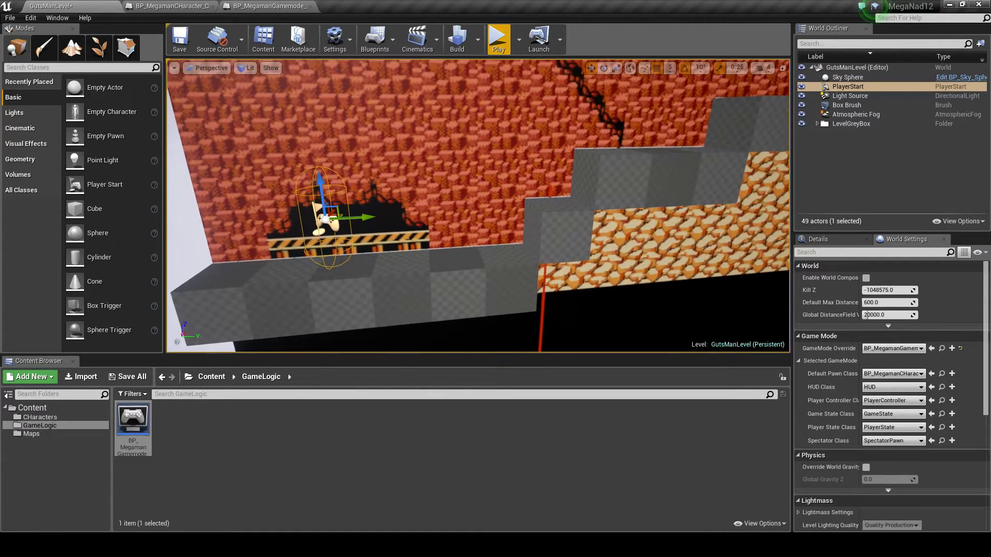
{"action": "left_click", "coordinate": [499, 40]}
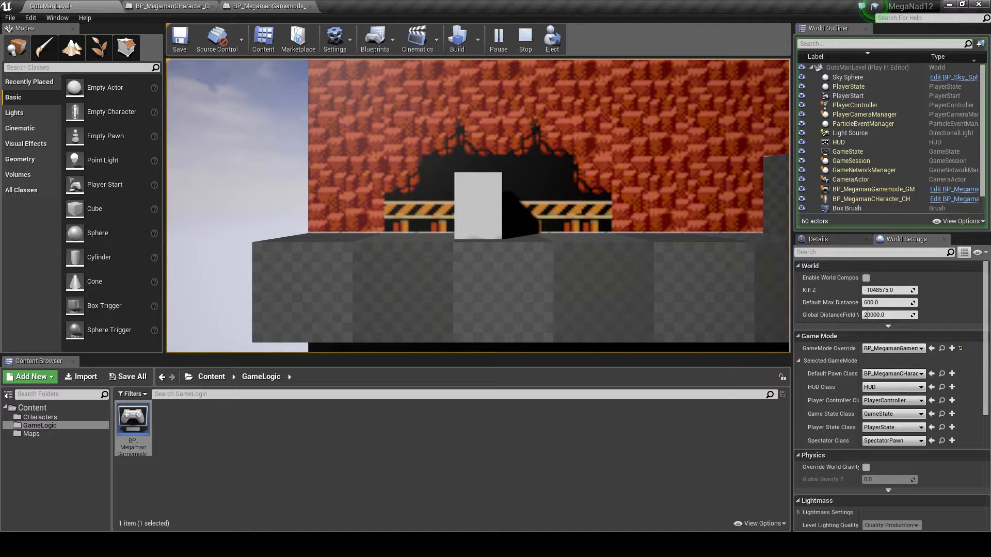
{"action": "key", "text": "Escape"}
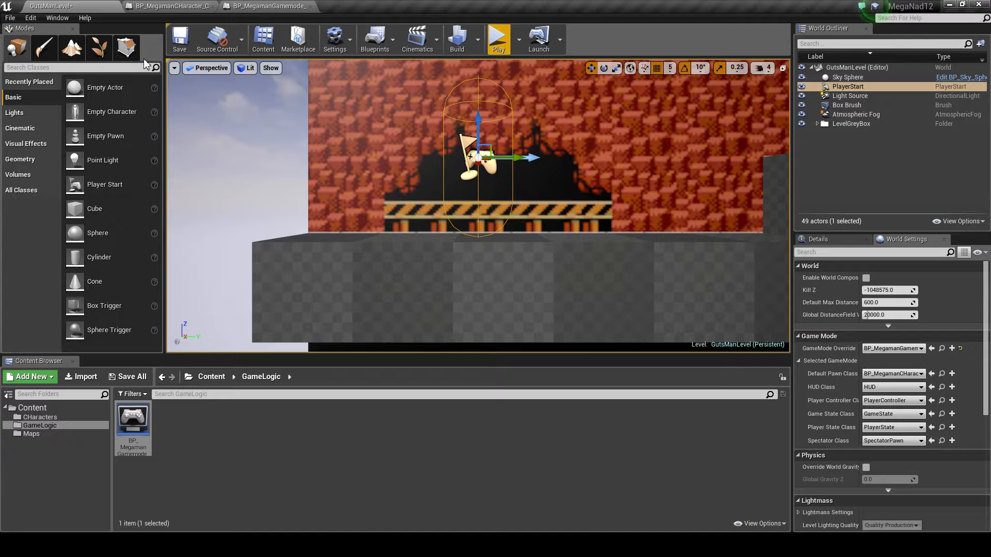
Add an axis mapping named ForwardMegaman in the project's input settings.
{"action": "left_click", "coordinate": [30, 18]}
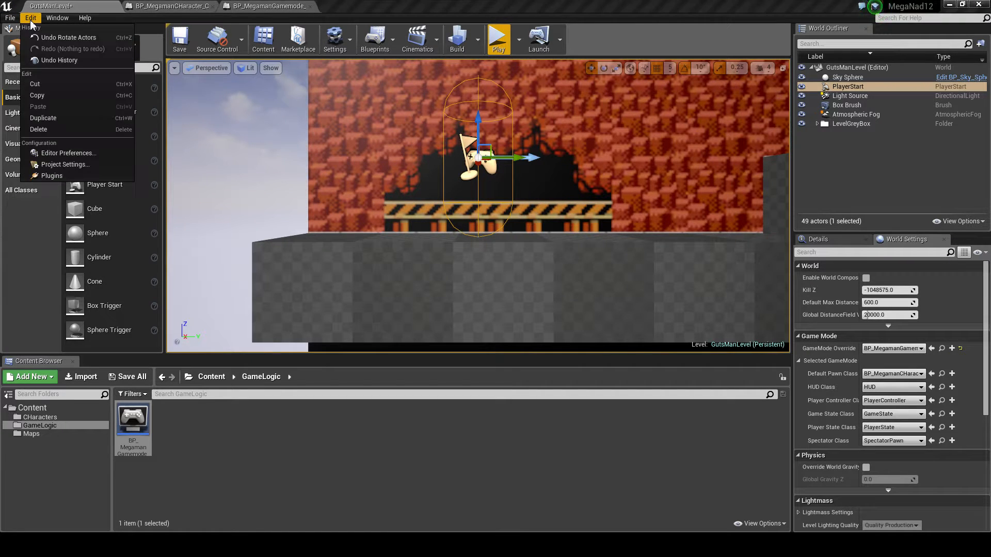
{"action": "left_click", "coordinate": [76, 165]}
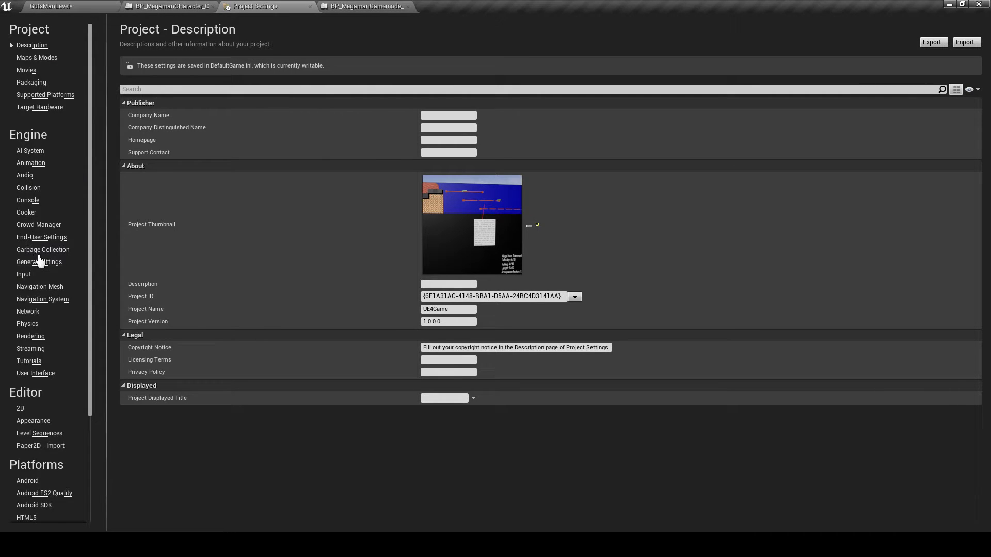
{"action": "left_click", "coordinate": [24, 274]}
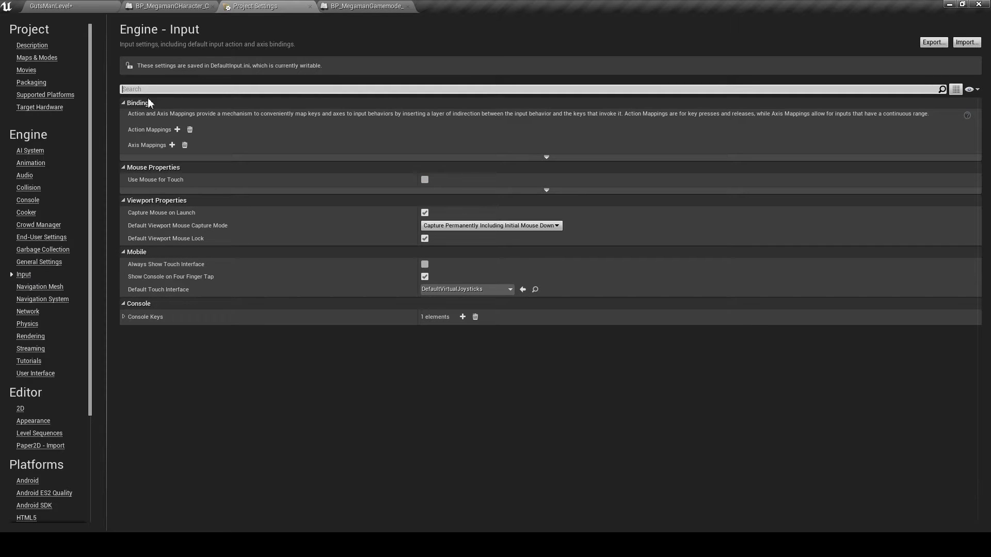
{"action": "left_click", "coordinate": [175, 148]}
{"action": "left_click", "coordinate": [124, 145]}
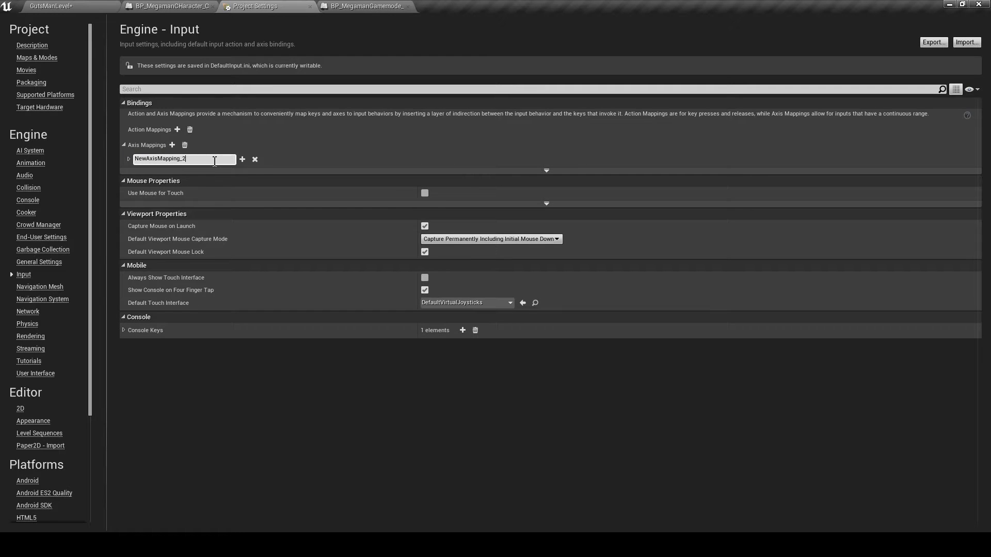
{"action": "left_click_drag", "start_coordinate": [185, 160], "coordinate": [127, 161]}
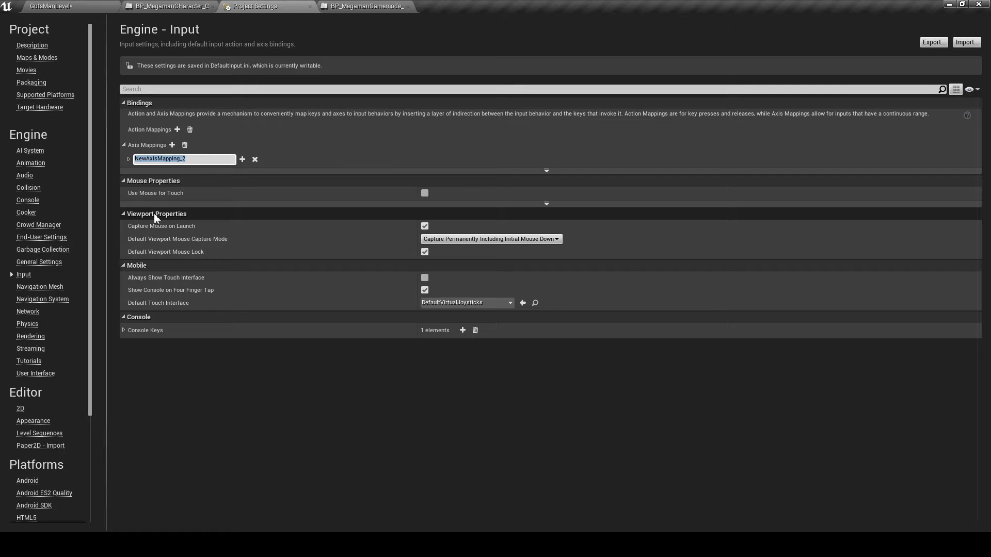
{"action": "type", "text": "ForwardMegaman"}
{"action": "key", "text": "Return"}
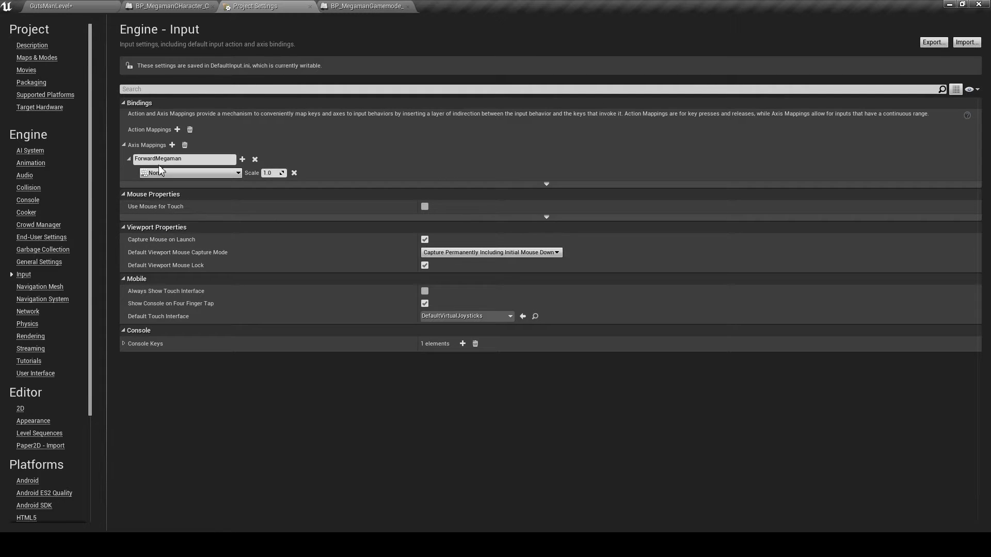
Bind the keyboard D key to the ForwardMegaman axis mapping.
{"action": "left_click", "coordinate": [235, 176]}
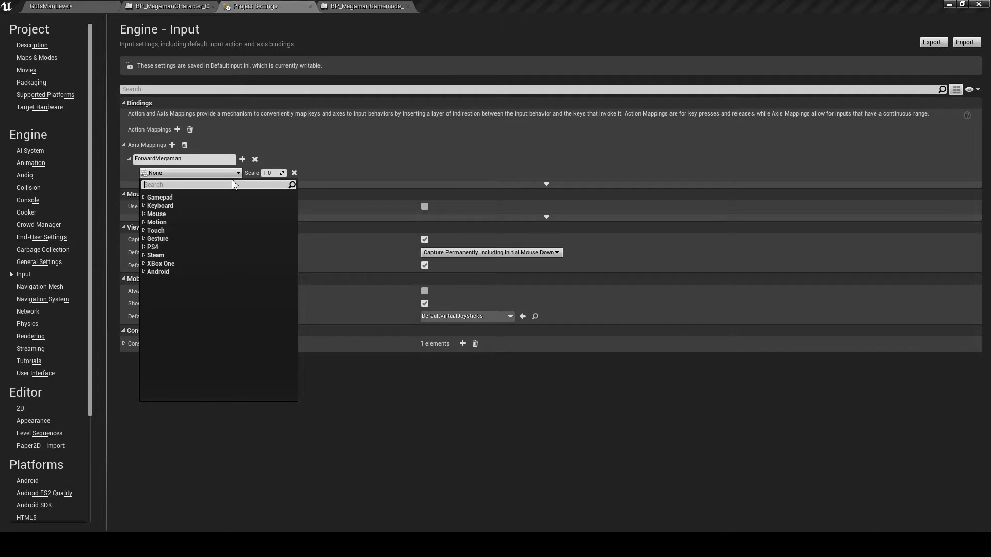
{"action": "type", "text": "d"}
{"action": "scroll", "coordinate": [230, 249], "scroll_direction": "down", "scroll_amount": 7}
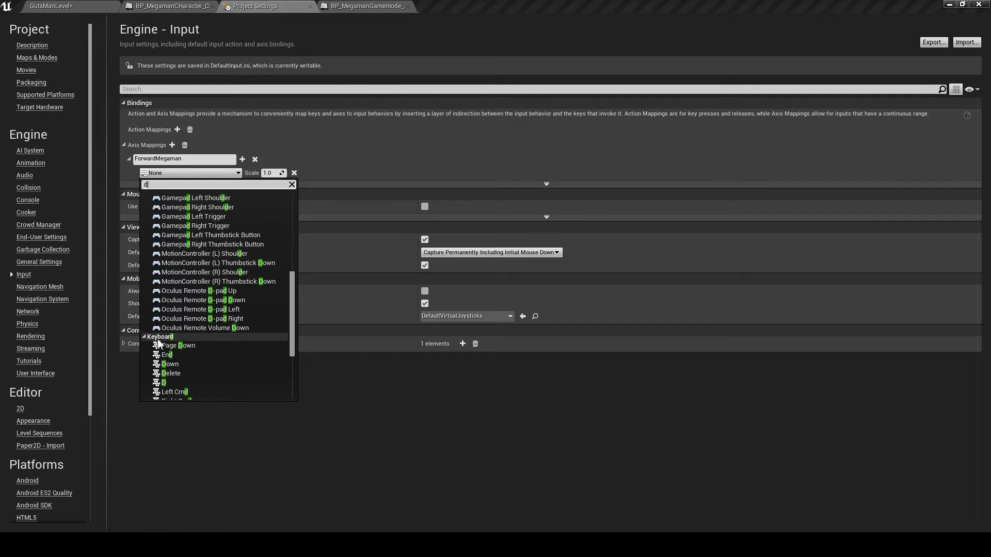
{"action": "left_click", "coordinate": [170, 383]}
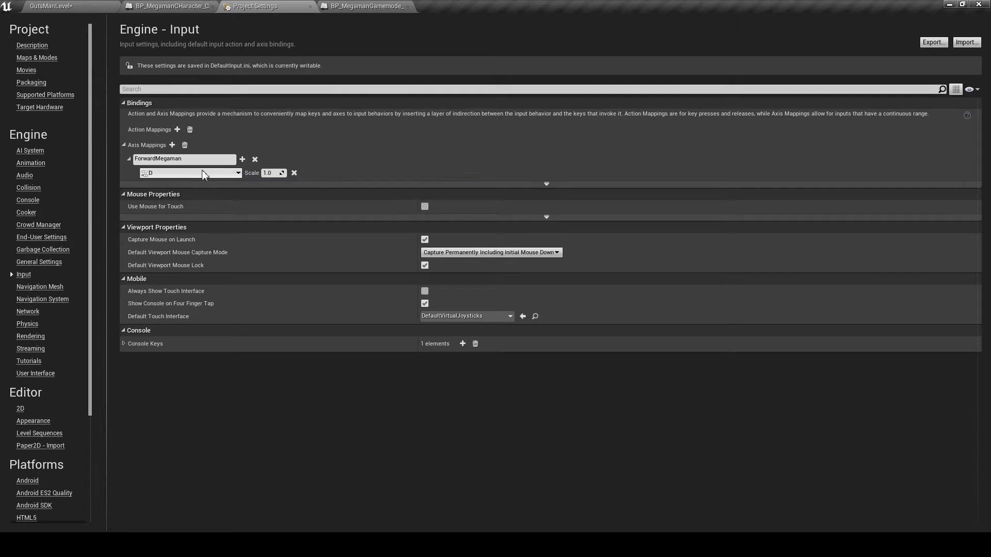
Add a second key to ForwardMegaman, bind it to the keyboard A key and set its scale to -1.0.
{"action": "left_click", "coordinate": [242, 159]}
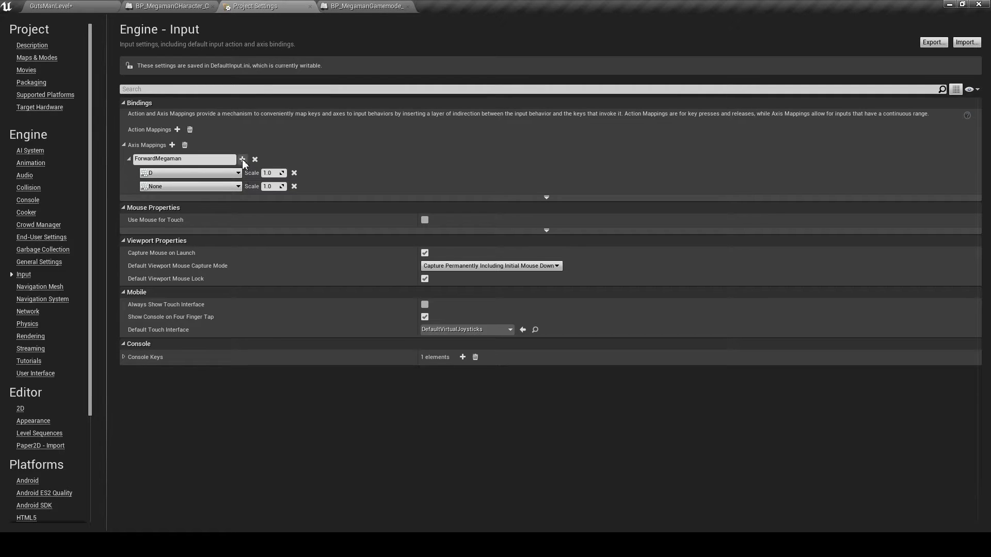
{"action": "left_click", "coordinate": [218, 187]}
{"action": "type", "text": "a"}
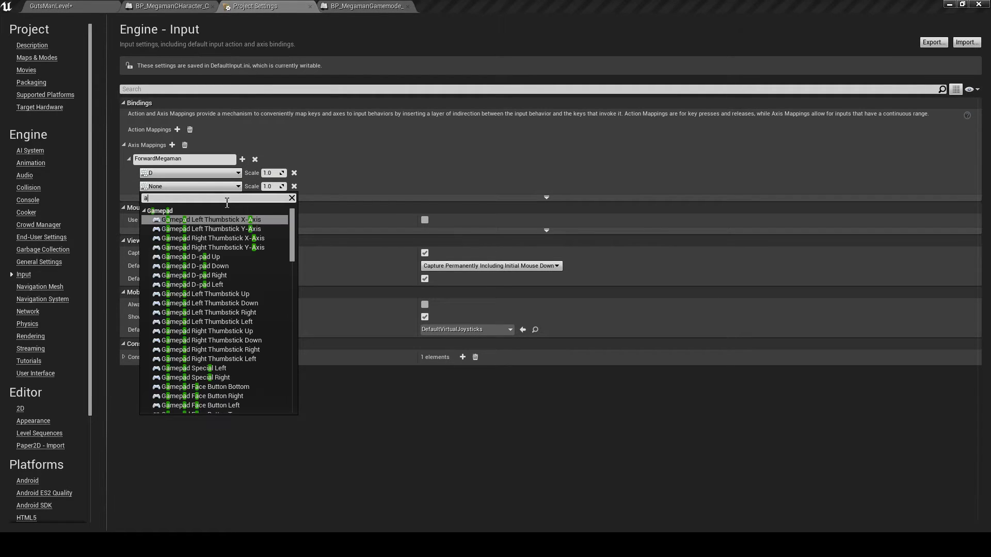
{"action": "scroll", "coordinate": [228, 294], "scroll_direction": "down", "scroll_amount": 10}
{"action": "scroll", "coordinate": [186, 372], "scroll_direction": "down", "scroll_amount": 5}
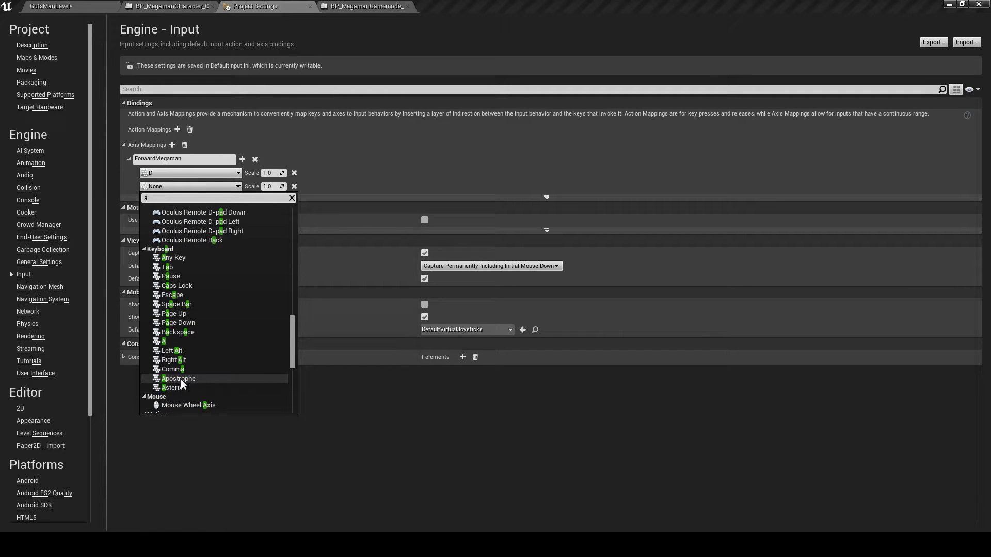
{"action": "left_click", "coordinate": [187, 343]}
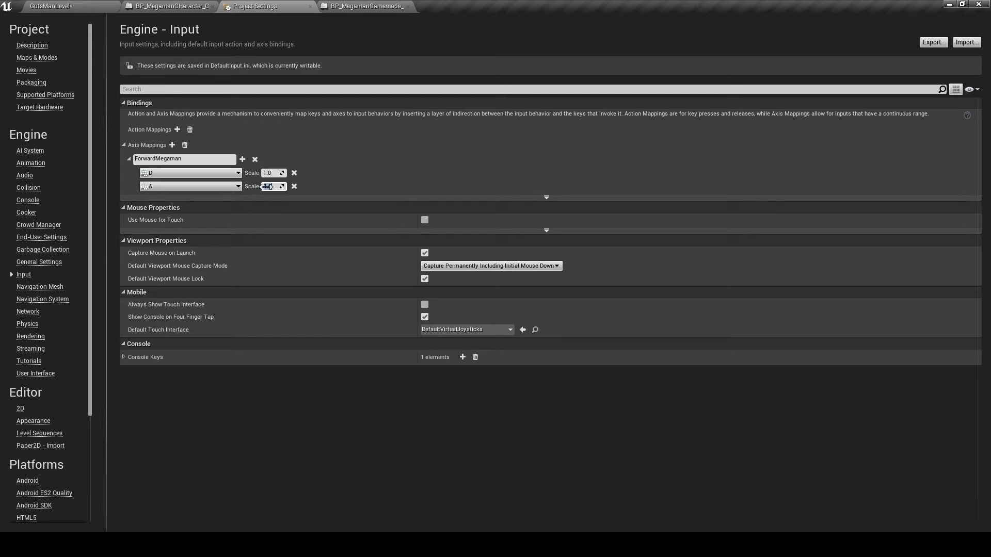
{"action": "type", "text": "-"}
{"action": "key", "text": "Return"}
{"action": "left_click", "coordinate": [289, 448]}
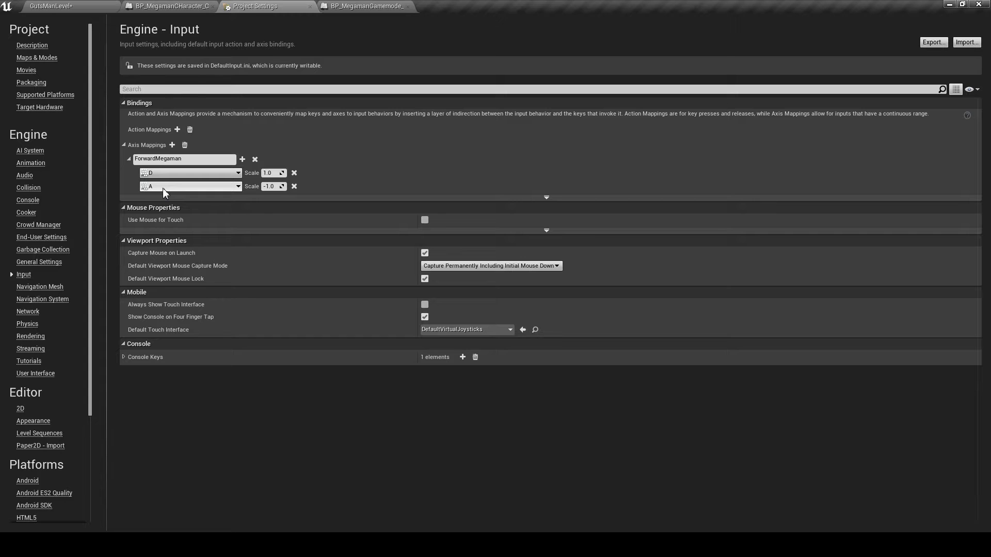
Add the ForwardMegaman axis event in the empty area above Event BeginPlay in the event graph of BP_MegamanCHaracter_CH.
{"action": "left_click", "coordinate": [175, 6]}
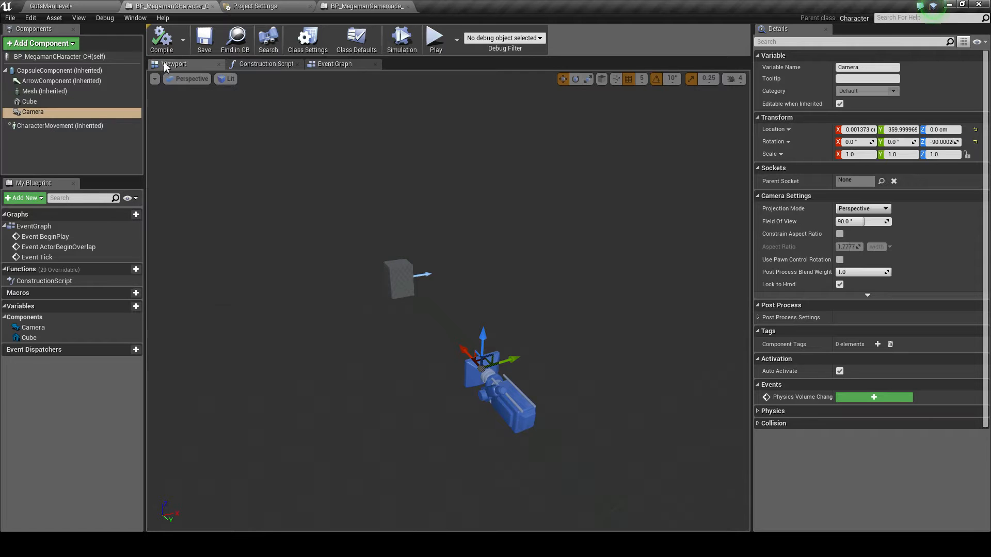
{"action": "left_click", "coordinate": [336, 65]}
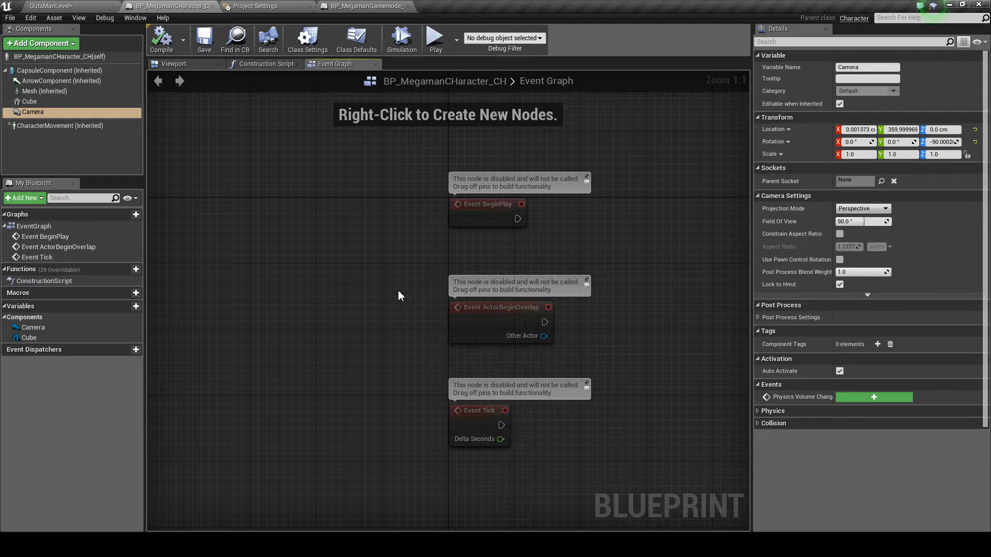
{"action": "right_click_drag", "start_coordinate": [611, 157], "coordinate": [438, 417]}
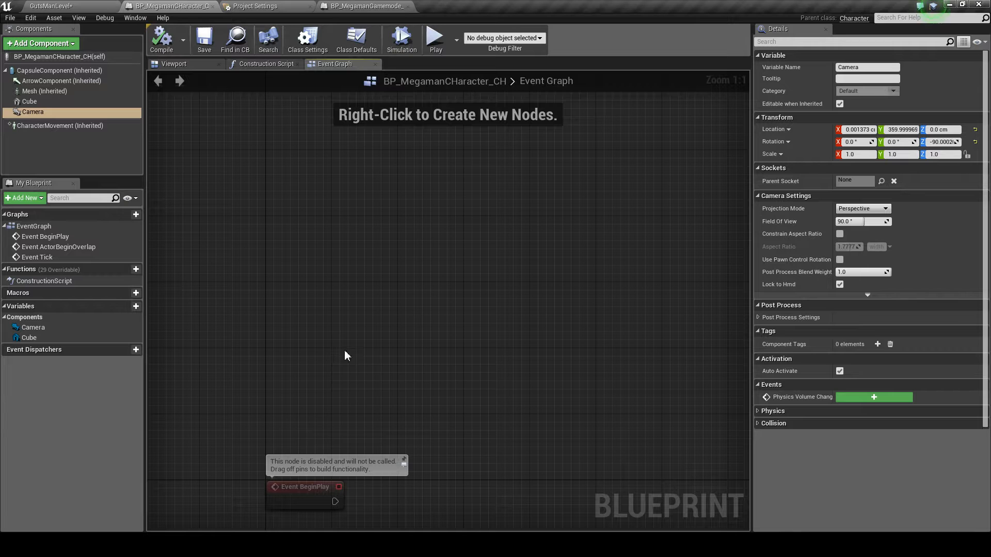
{"action": "right_click_drag", "start_coordinate": [348, 356], "coordinate": [376, 330]}
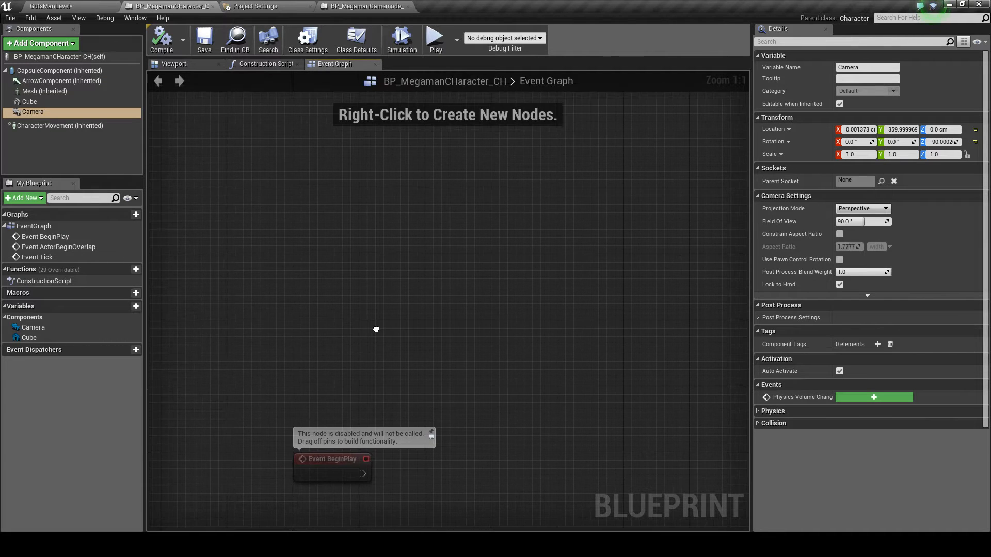
{"action": "right_click_drag", "start_coordinate": [332, 359], "coordinate": [341, 235]}
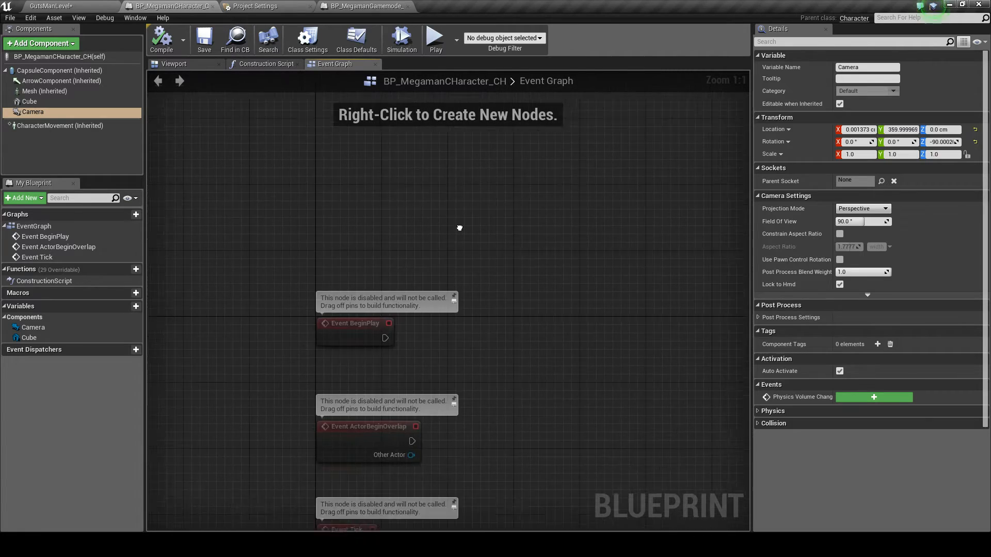
{"action": "scroll", "coordinate": [452, 237], "scroll_direction": "down", "scroll_amount": 3}
{"action": "scroll", "coordinate": [452, 236], "scroll_direction": "down", "scroll_amount": 2}
{"action": "scroll", "coordinate": [451, 238], "scroll_direction": "up", "scroll_amount": 2}
{"action": "scroll", "coordinate": [451, 238], "scroll_direction": "down", "scroll_amount": 3}
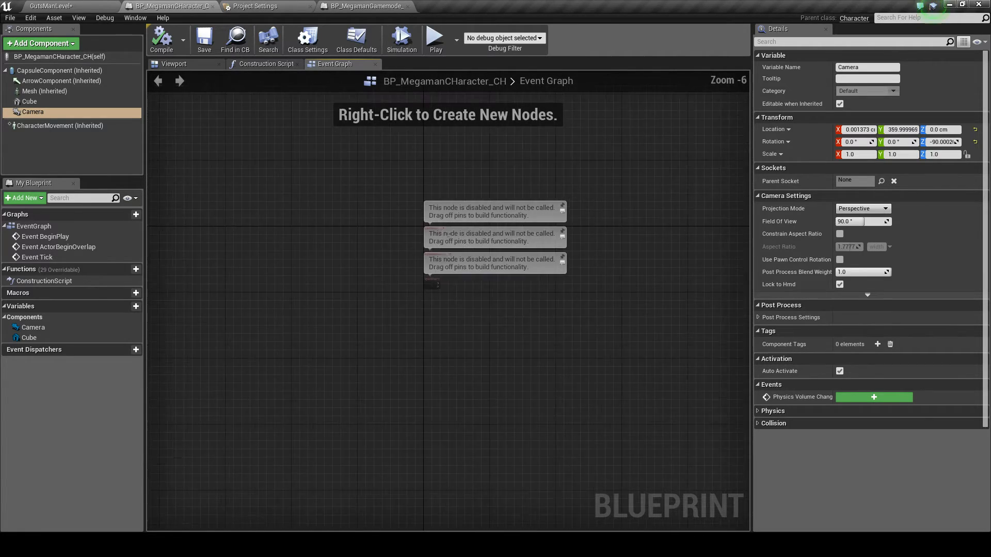
{"action": "scroll", "coordinate": [449, 239], "scroll_direction": "up", "scroll_amount": 6}
{"action": "right_click_drag", "start_coordinate": [527, 137], "coordinate": [402, 420]}
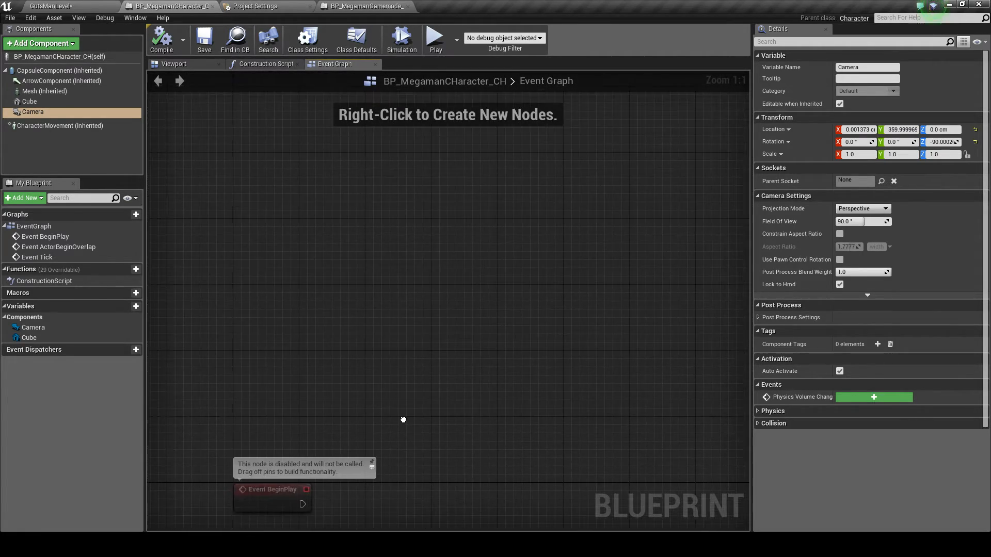
{"action": "right_click", "coordinate": [346, 207]}
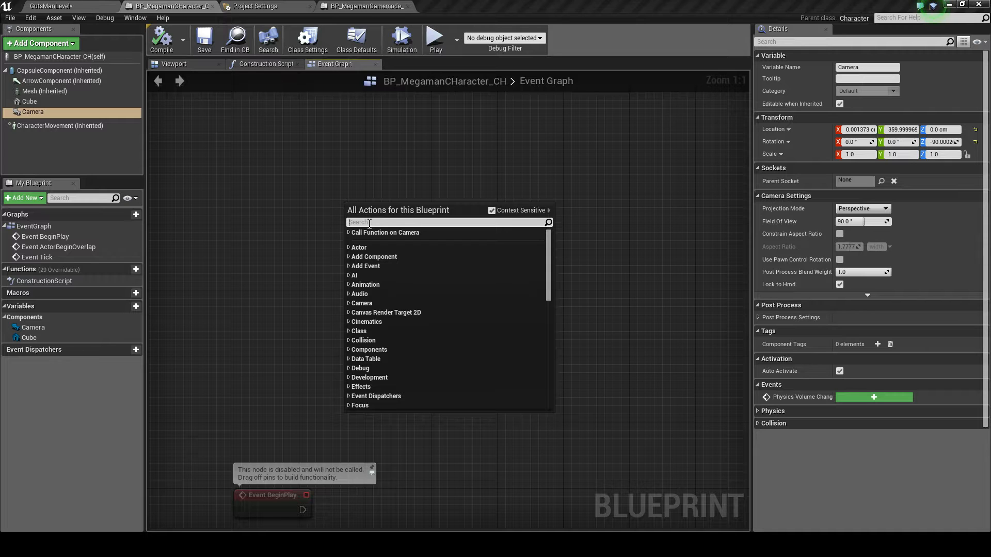
{"action": "type", "text": "forwa"}
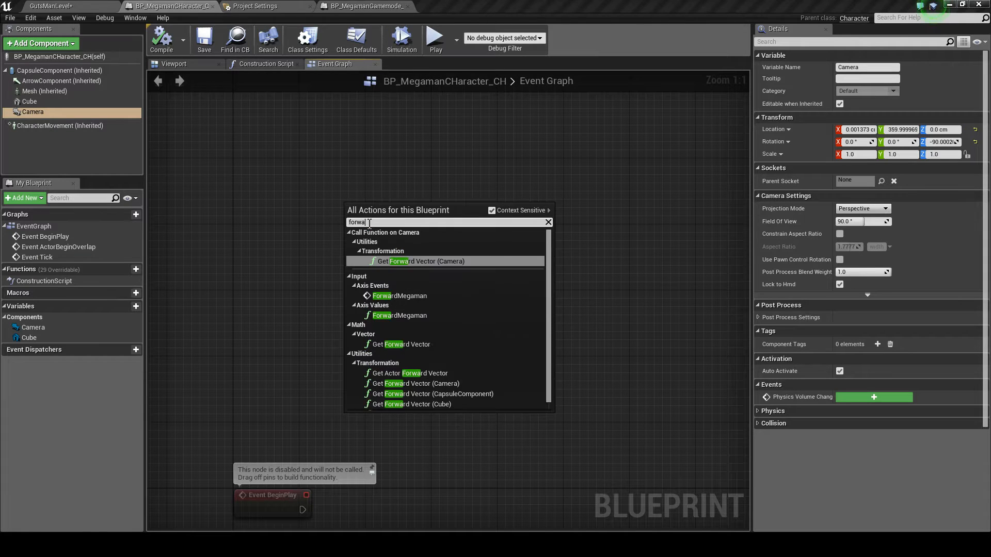
{"action": "type", "text": "rdme"}
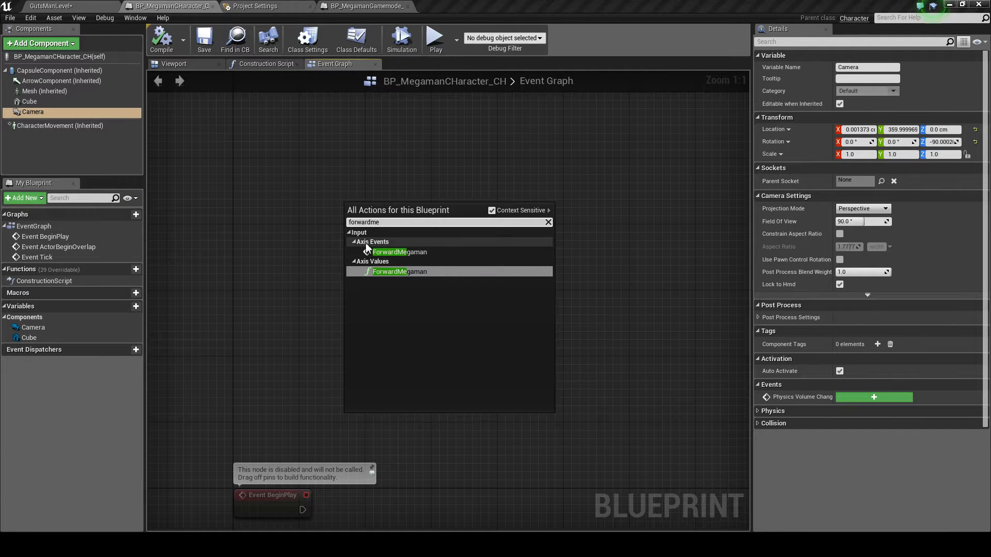
{"action": "left_click", "coordinate": [419, 252]}
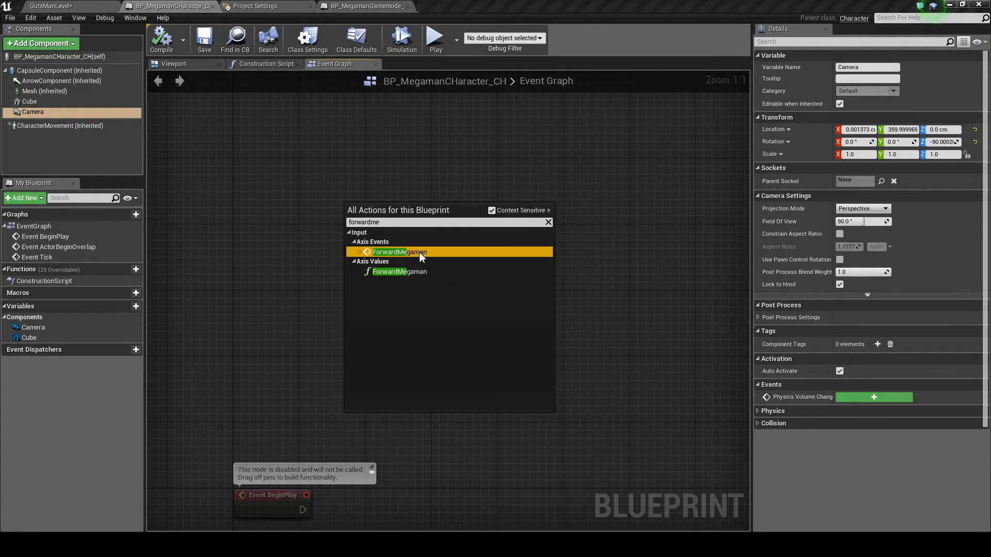
{"action": "left_click", "coordinate": [521, 178]}
{"action": "right_click_drag", "start_coordinate": [550, 165], "coordinate": [497, 190]}
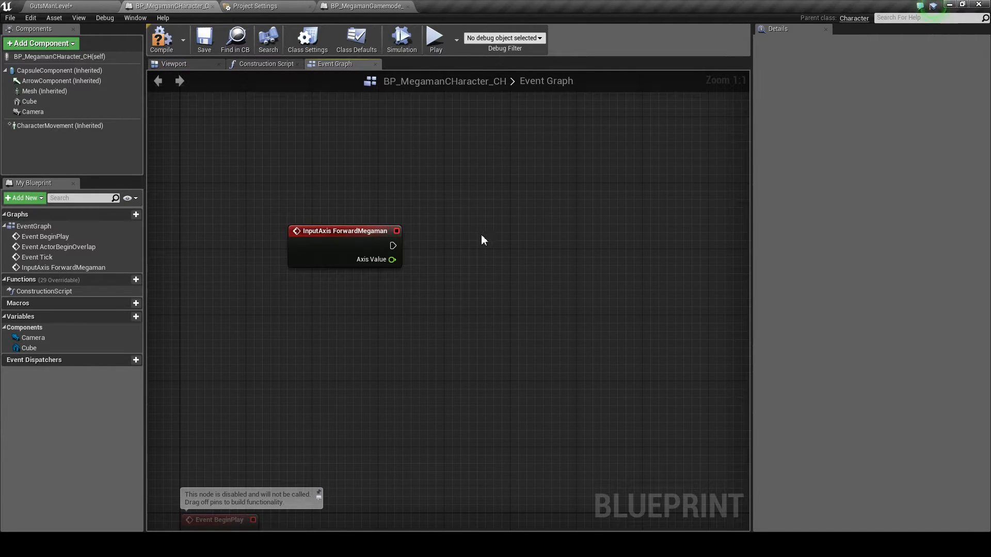
{"action": "left_click_drag", "start_coordinate": [270, 189], "coordinate": [428, 279]}
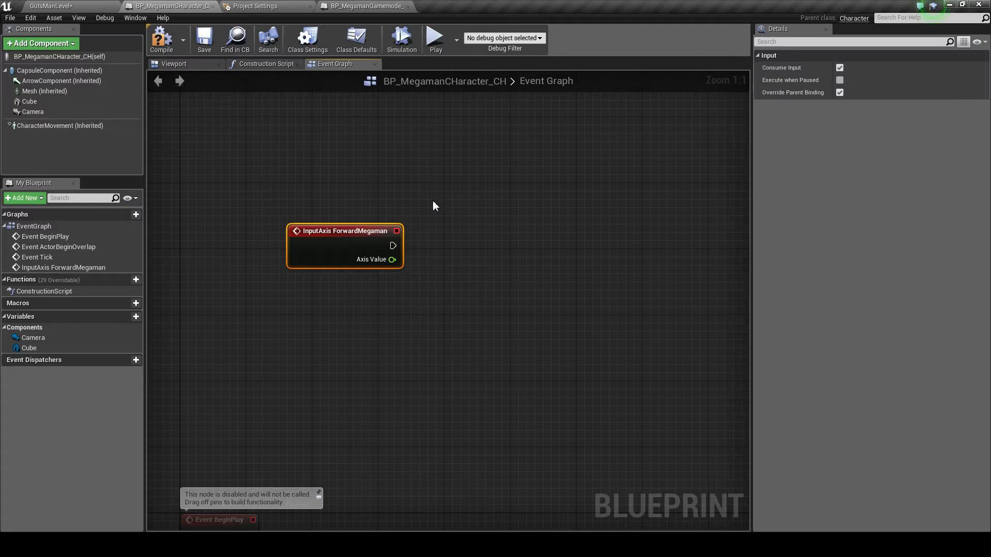
{"action": "left_click", "coordinate": [430, 205]}
{"action": "left_click_drag", "start_coordinate": [430, 205], "coordinate": [266, 287]}
{"action": "left_click", "coordinate": [456, 250]}
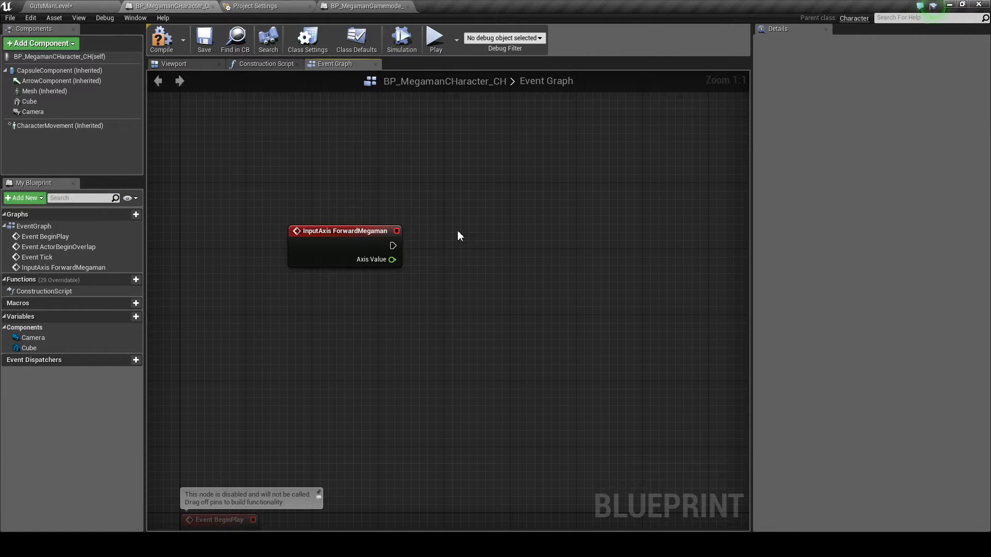
Add an Add Movement Input node and align it to the right of the InputAxis ForwardMegaman event.
{"action": "right_click", "coordinate": [457, 232]}
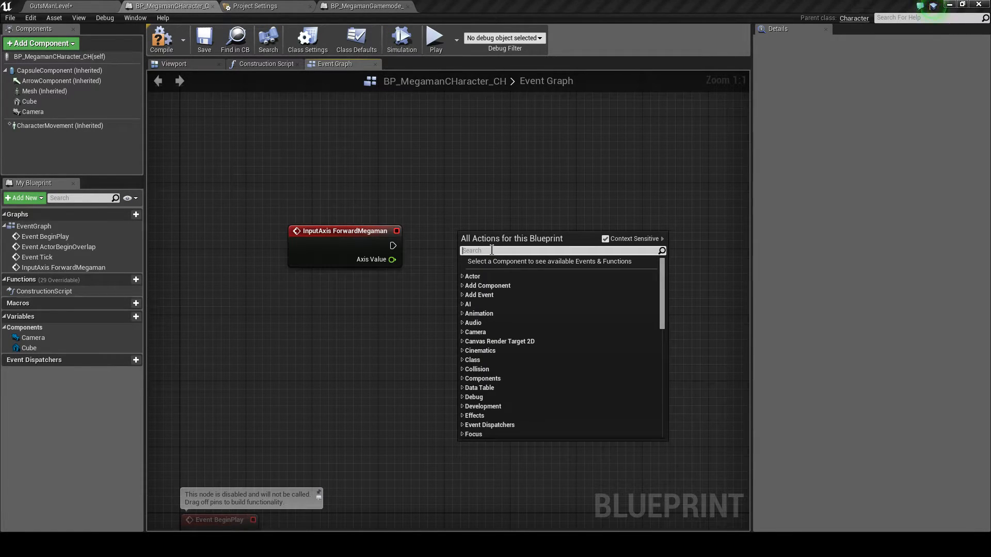
{"action": "type", "text": "mo"}
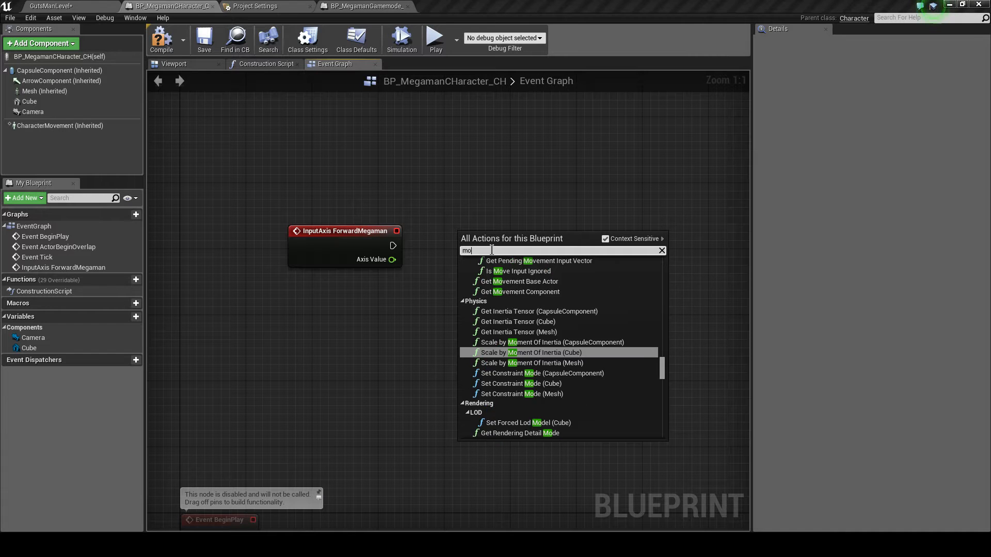
{"action": "type", "text": "vement add"}
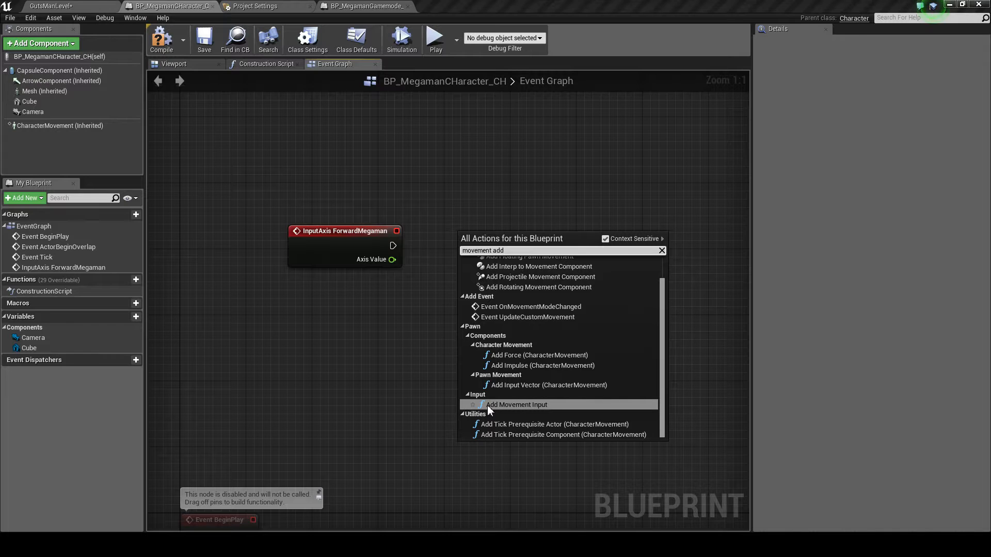
{"action": "left_click", "coordinate": [517, 404]}
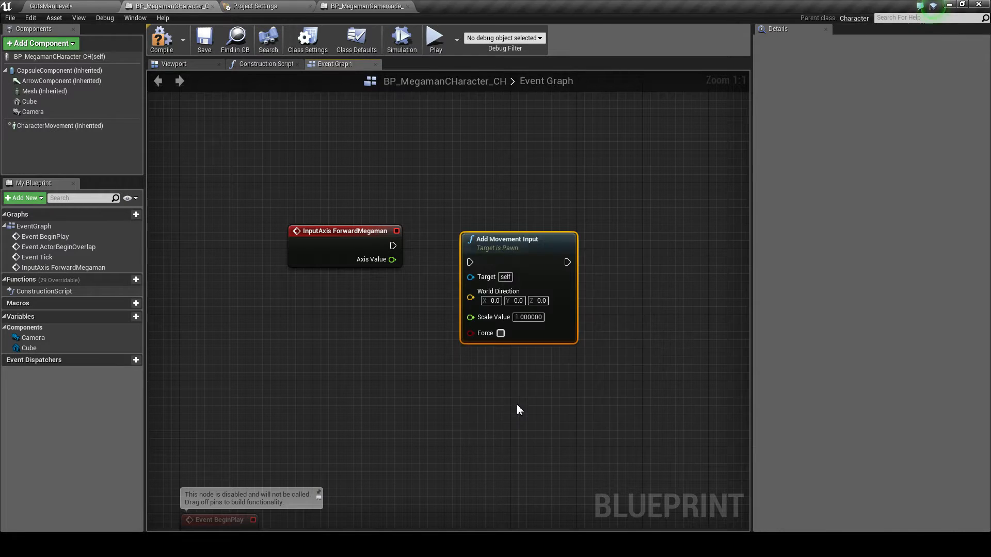
{"action": "left_click_drag", "start_coordinate": [511, 248], "coordinate": [536, 223]}
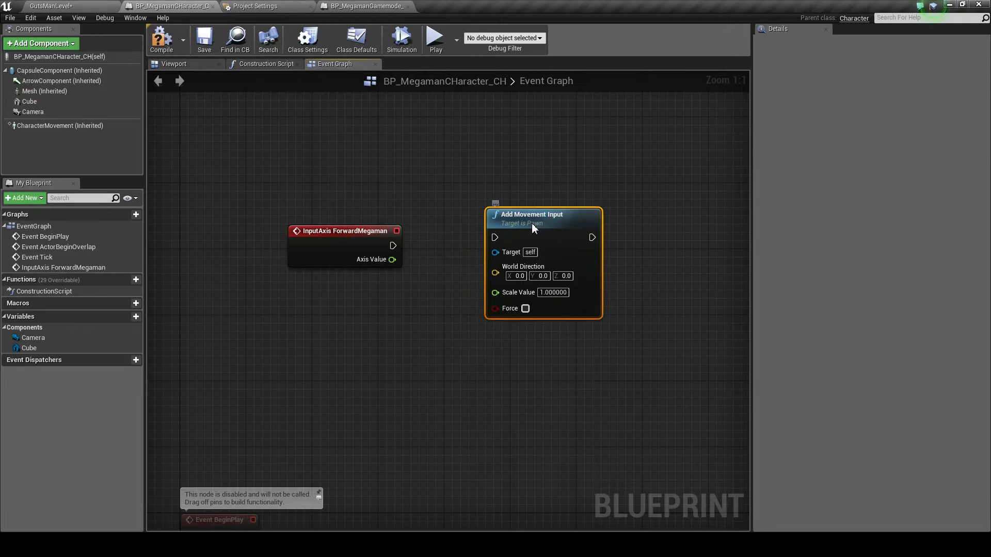
{"action": "left_click", "coordinate": [575, 144]}
{"action": "left_click", "coordinate": [561, 217]}
{"action": "left_click_drag", "start_coordinate": [537, 228], "coordinate": [542, 232]}
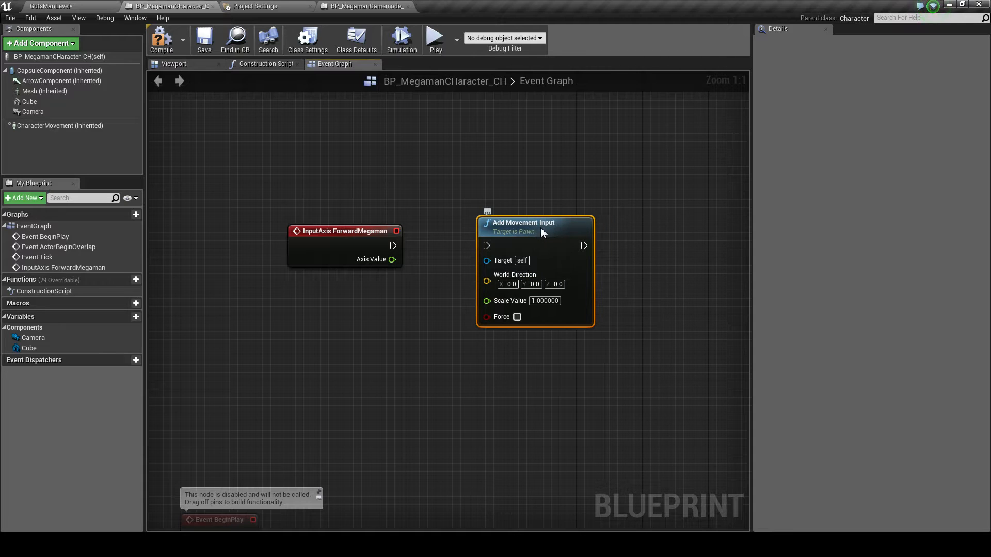
{"action": "left_click", "coordinate": [339, 254]}
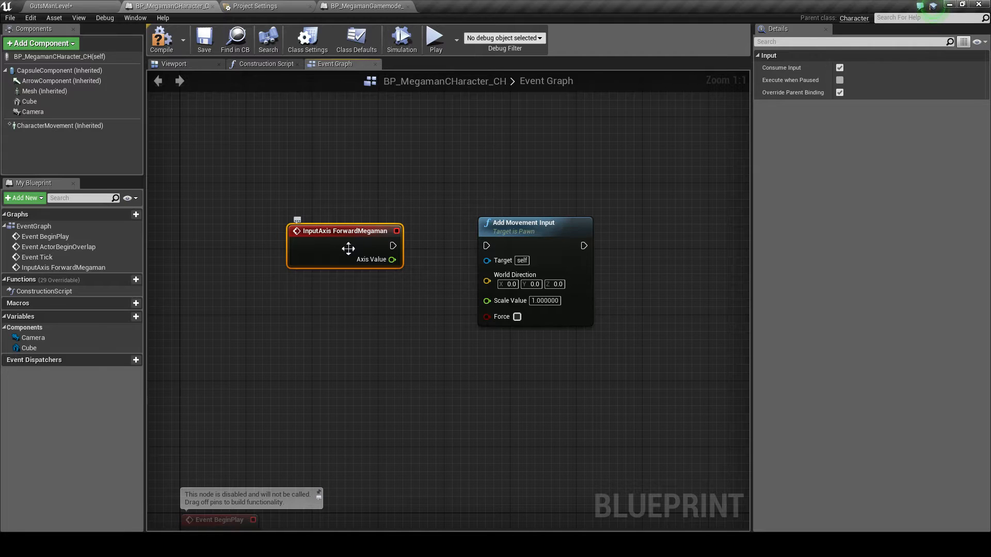
Connect the execution output of the InputAxis ForwardMegaman event to the Add Movement Input node and line up the two nodes.
{"action": "left_click_drag", "start_coordinate": [348, 248], "coordinate": [491, 251]}
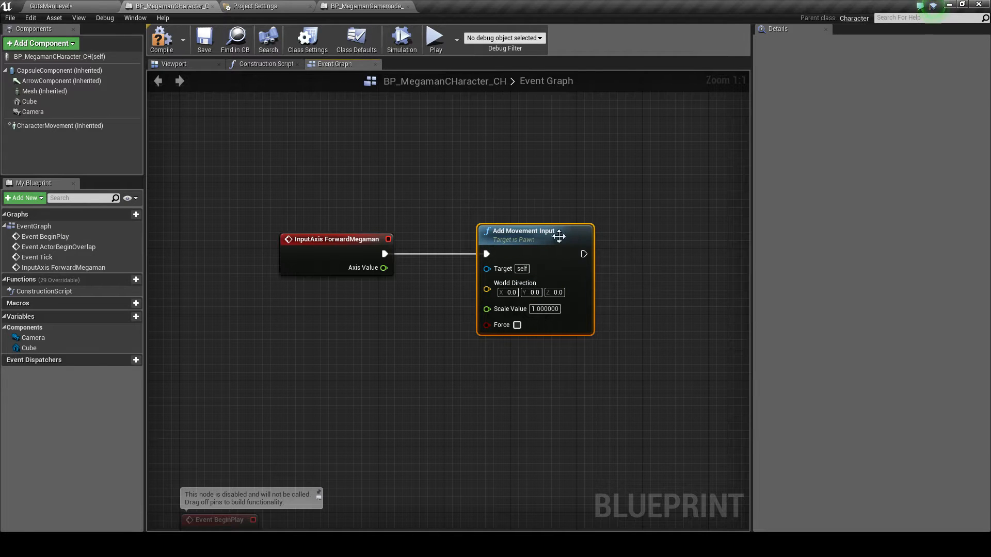
{"action": "left_click_drag", "start_coordinate": [281, 172], "coordinate": [340, 296]}
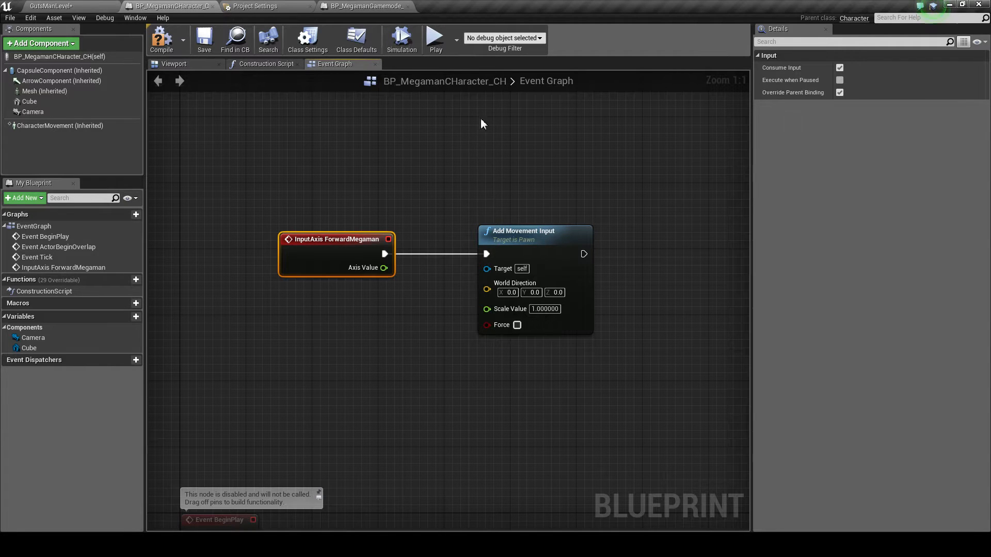
{"action": "left_click_drag", "start_coordinate": [454, 160], "coordinate": [663, 414]}
{"action": "left_click", "coordinate": [661, 333]}
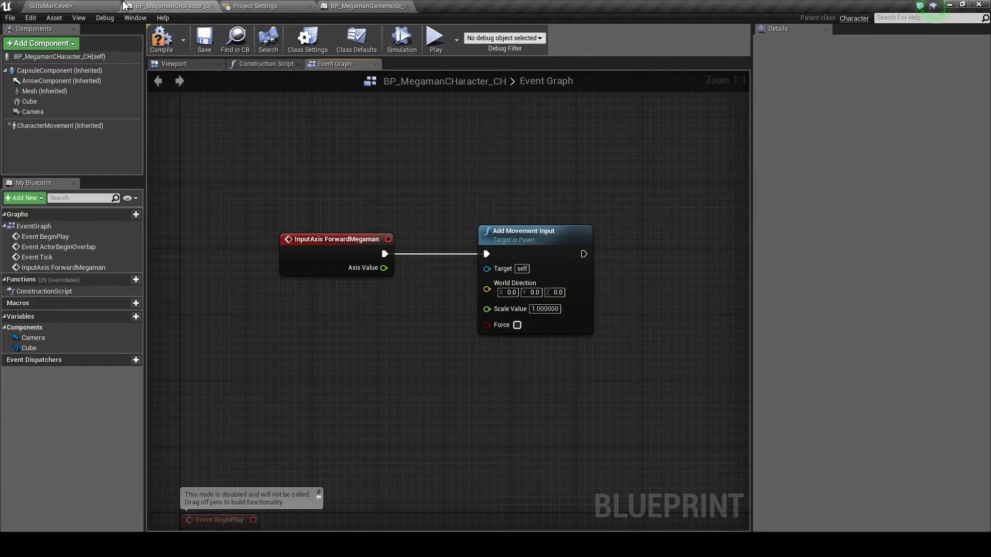
Check the axis directions at the player start in GutsManLevel and set Add Movement Input's World Direction Y to 1.0.
{"action": "left_click", "coordinate": [65, 5]}
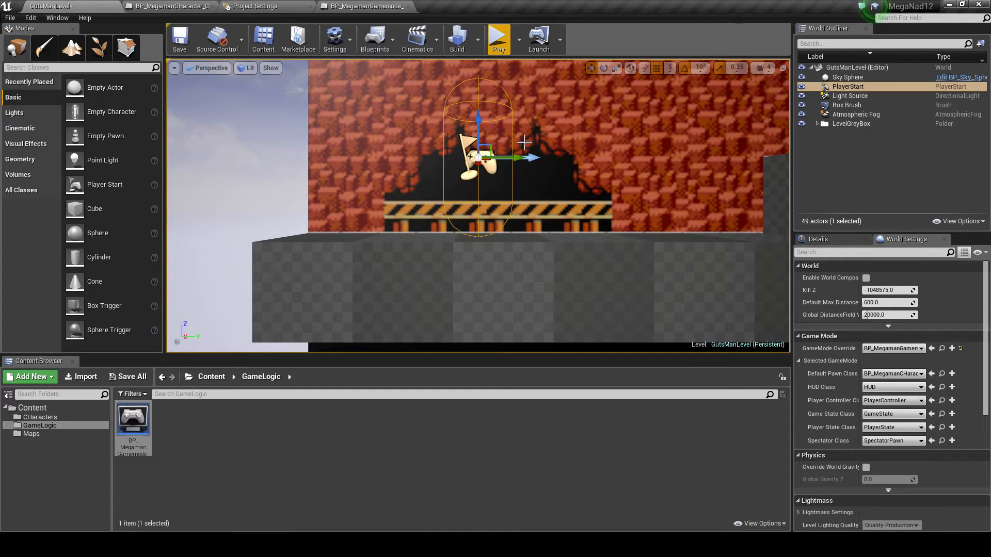
{"action": "right_click_drag", "start_coordinate": [511, 165], "coordinate": [523, 113]}
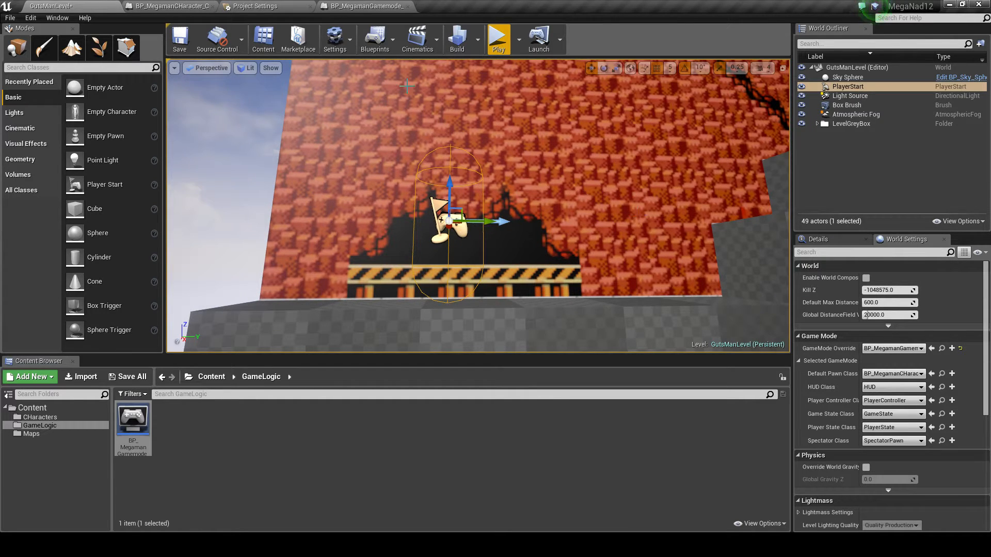
{"action": "left_click", "coordinate": [204, 5]}
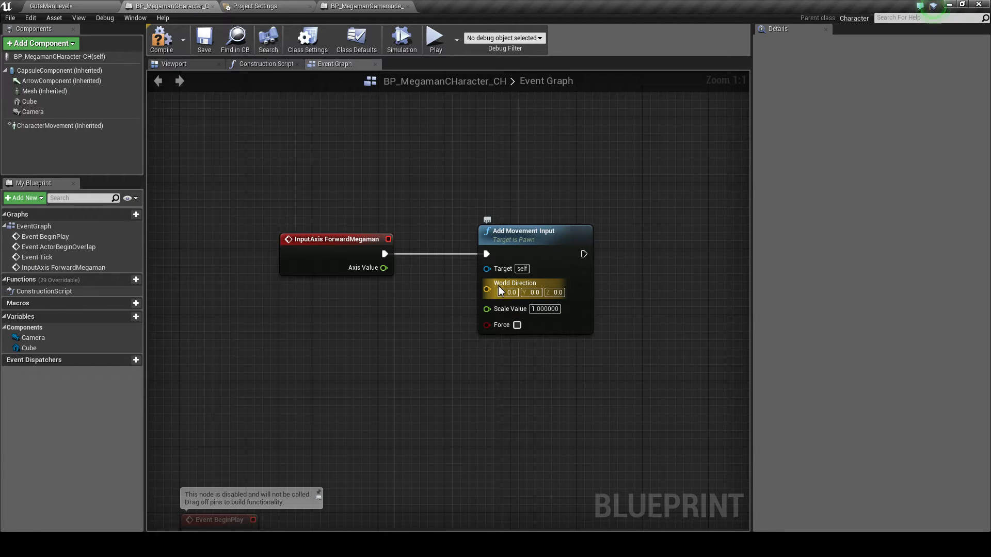
{"action": "left_click", "coordinate": [537, 292]}
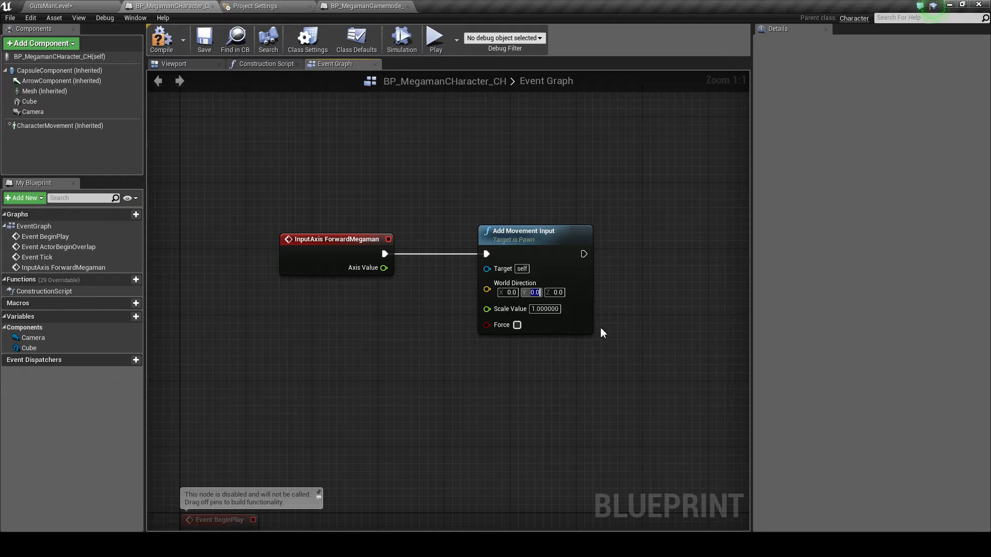
{"action": "type", "text": "1.0"}
{"action": "left_click", "coordinate": [625, 334]}
Connect the Axis Value of InputAxis ForwardMegaman to Add Movement Input's Scale Value, keeping World Direction Y at 1.0.
{"action": "left_click_drag", "start_coordinate": [279, 238], "coordinate": [404, 308]}
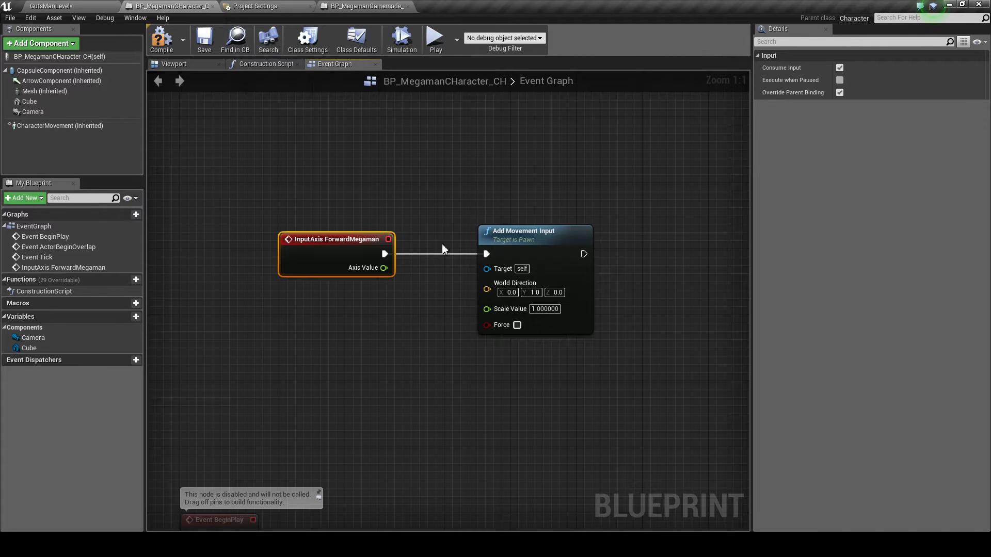
{"action": "left_click", "coordinate": [506, 231]}
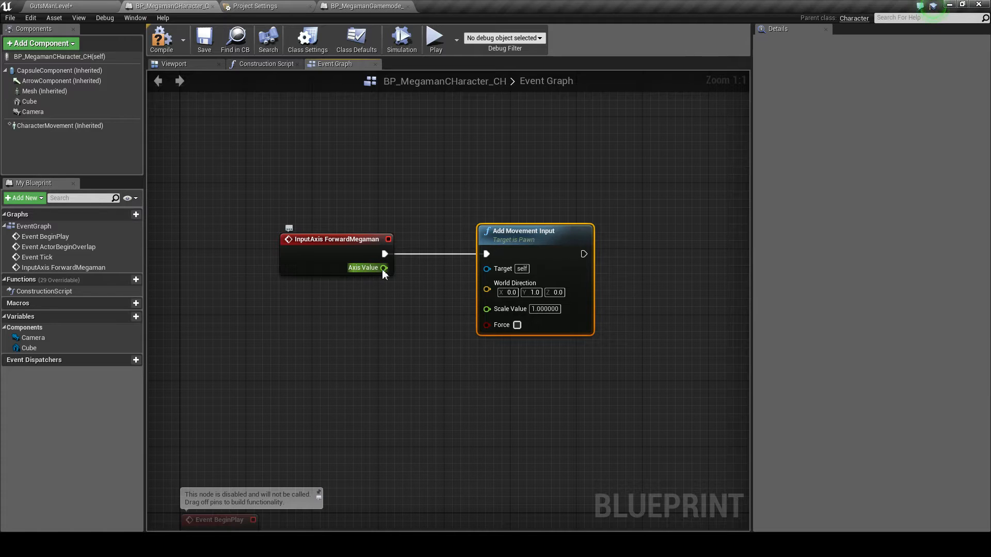
{"action": "left_click_drag", "start_coordinate": [385, 269], "coordinate": [488, 311]}
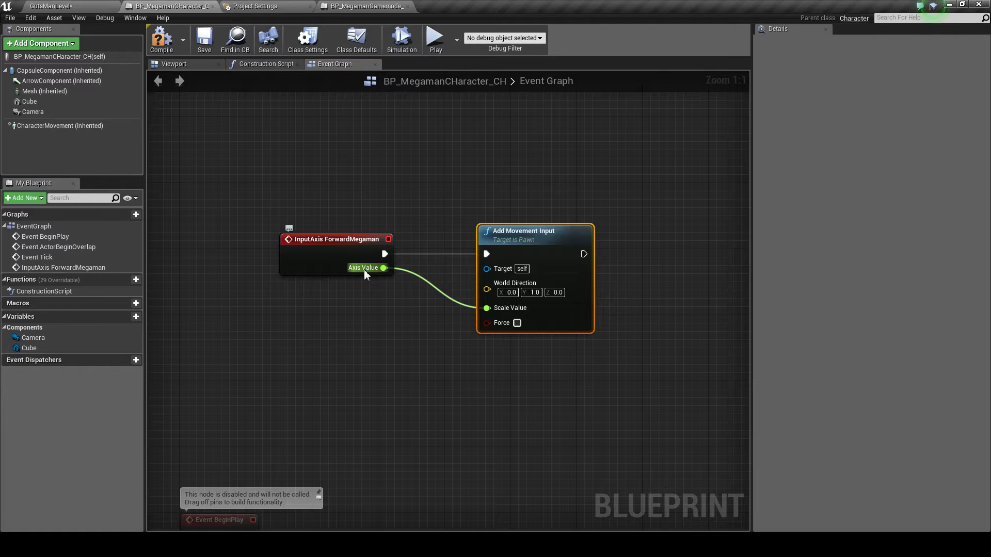
{"action": "left_click", "coordinate": [533, 292]}
{"action": "type", "text": "1"}
{"action": "key", "text": "Return"}
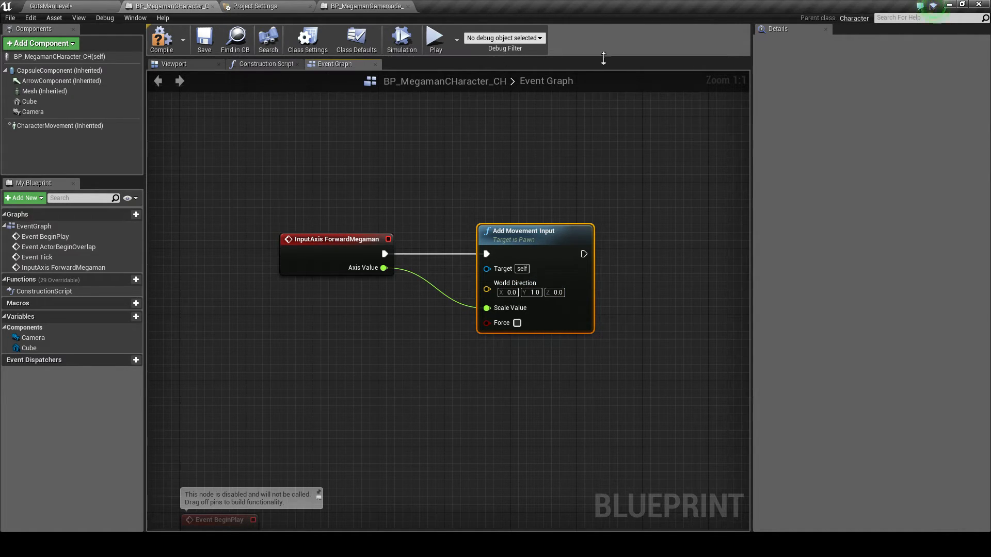
Compile the character blueprint and play-test the level, moving the character back and forth with D and A before ending the preview.
{"action": "left_click", "coordinate": [162, 41]}
{"action": "left_click", "coordinate": [435, 40]}
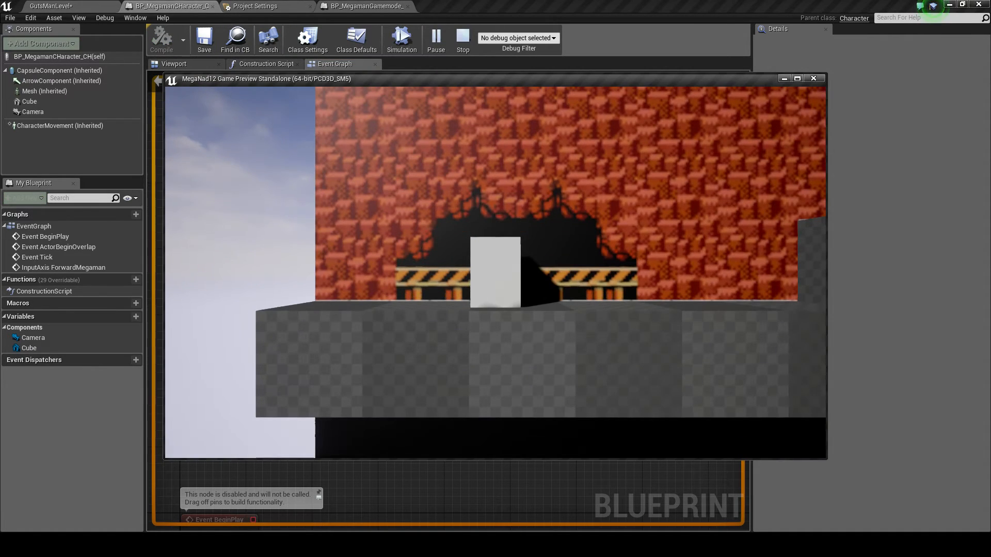
{"action": "key", "text": "d"}
{"action": "key", "text": "a"}
{"action": "key", "text": "d"}
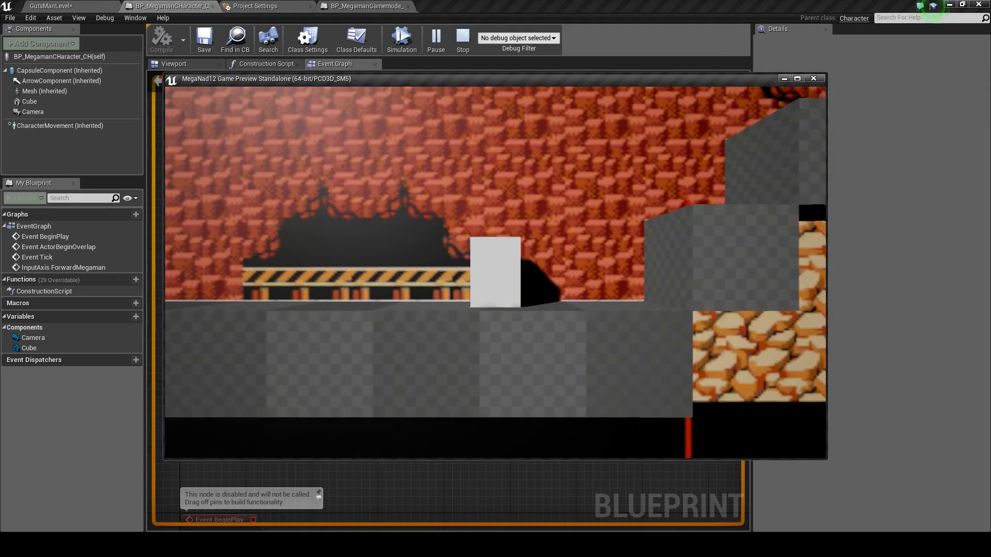
{"action": "key", "text": "a"}
{"action": "key", "text": "d"}
{"action": "key", "text": "a"}
{"action": "key", "text": "d"}
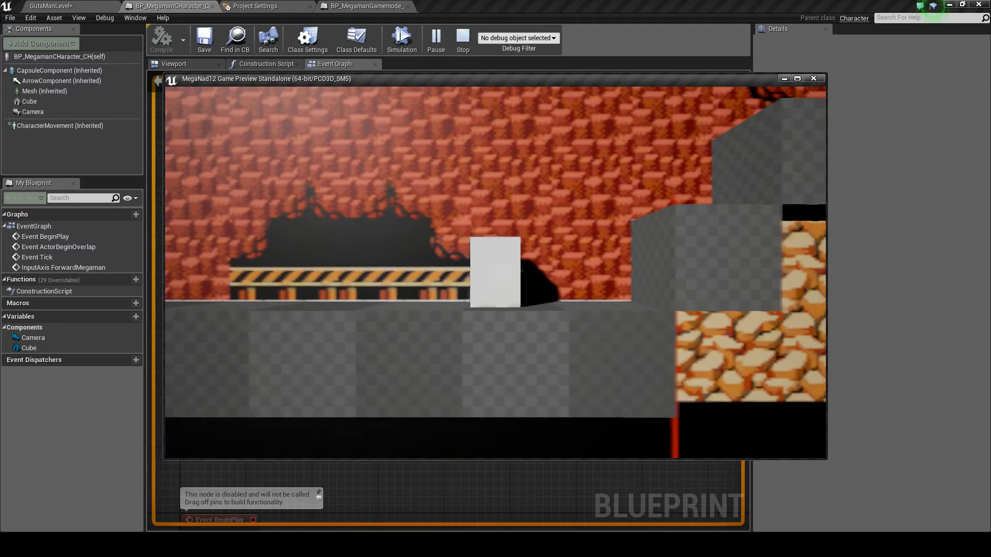
{"action": "key", "text": "a"}
{"action": "key", "text": "d"}
{"action": "key", "text": "a"}
{"action": "key", "text": "d"}
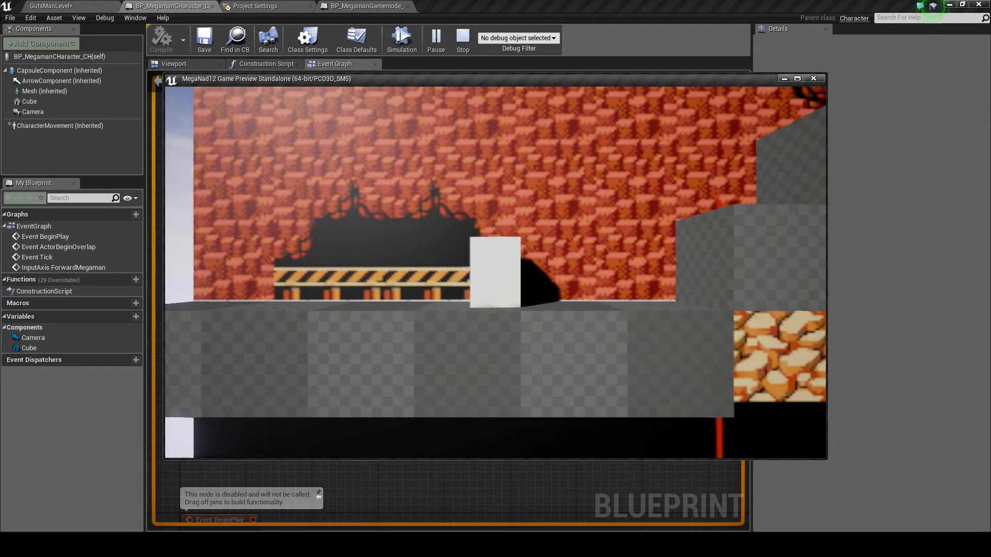
{"action": "key", "text": "a"}
{"action": "key", "text": "d"}
{"action": "key", "text": "a"}
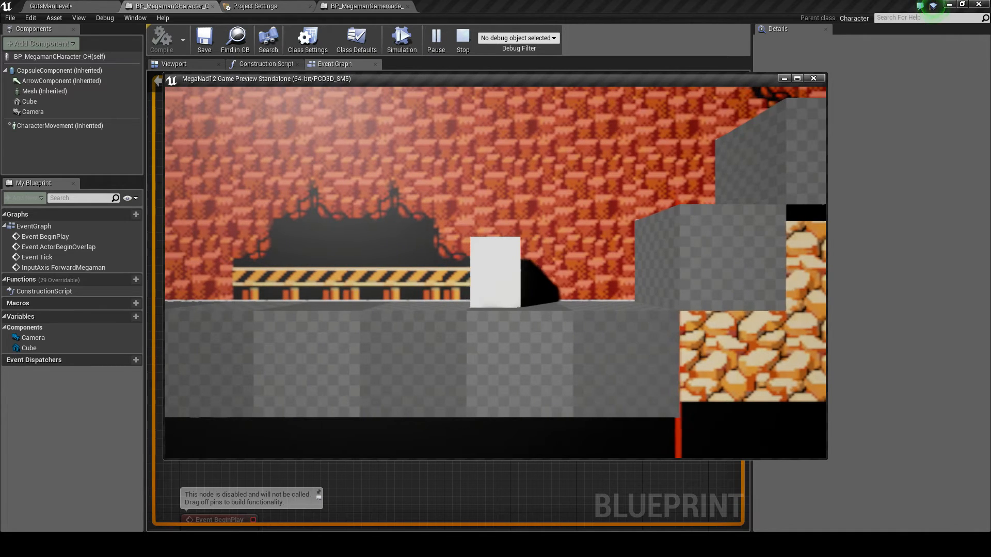
{"action": "key", "text": "d"}
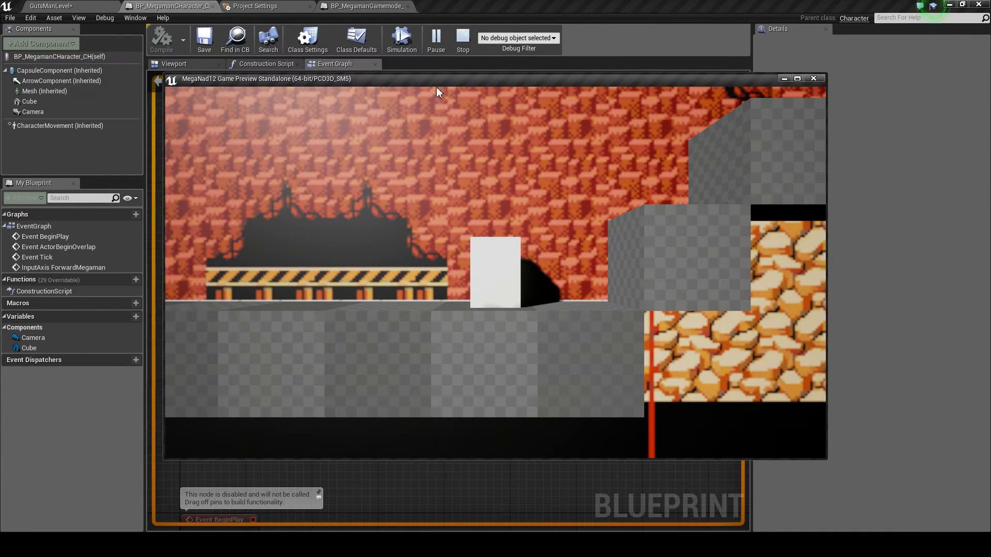
{"action": "key", "text": "Escape"}
{"action": "right_click_drag", "start_coordinate": [457, 144], "coordinate": [449, 191]}
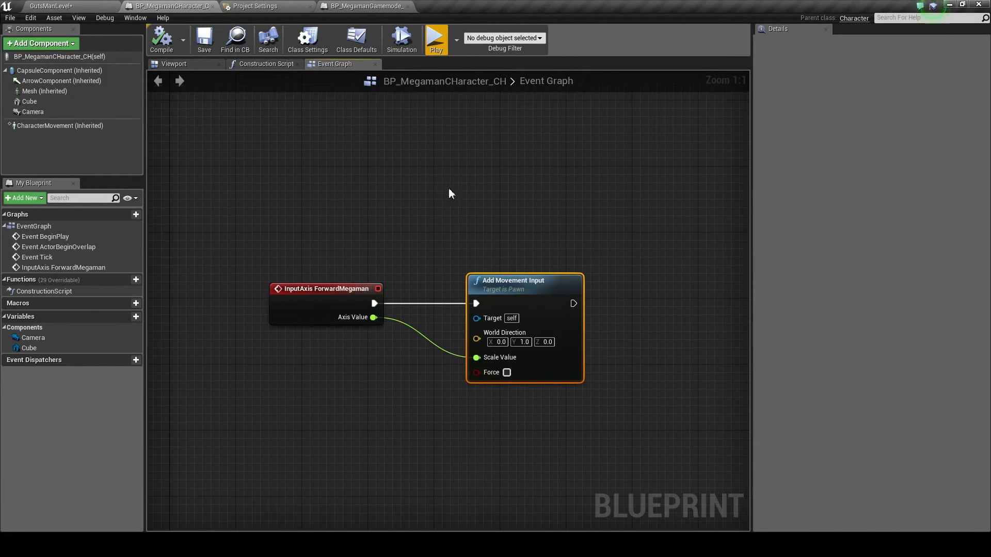
{"action": "left_click", "coordinate": [448, 189]}
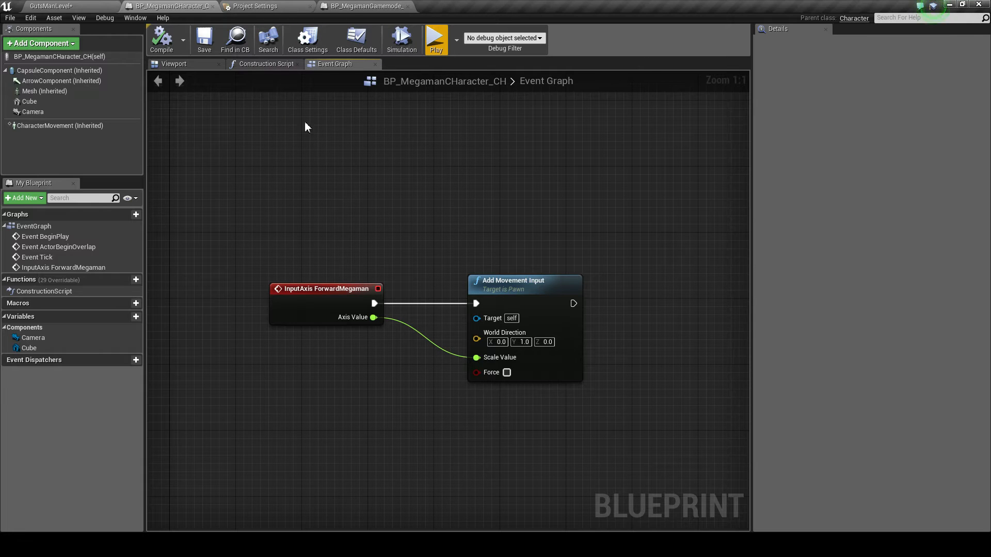
Add an action mapping named JumpMageman in the project's input settings.
{"action": "left_click", "coordinate": [246, 6]}
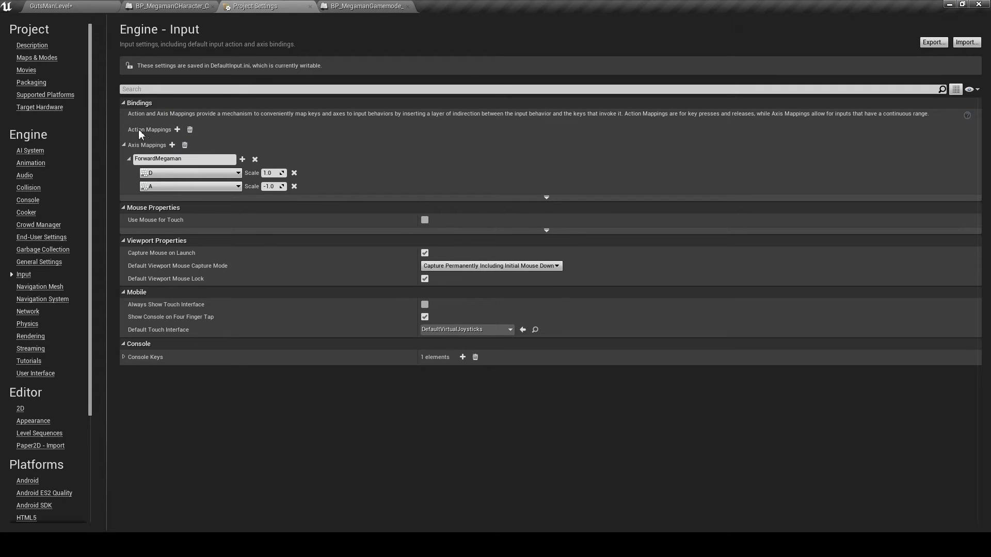
{"action": "left_click", "coordinate": [178, 130]}
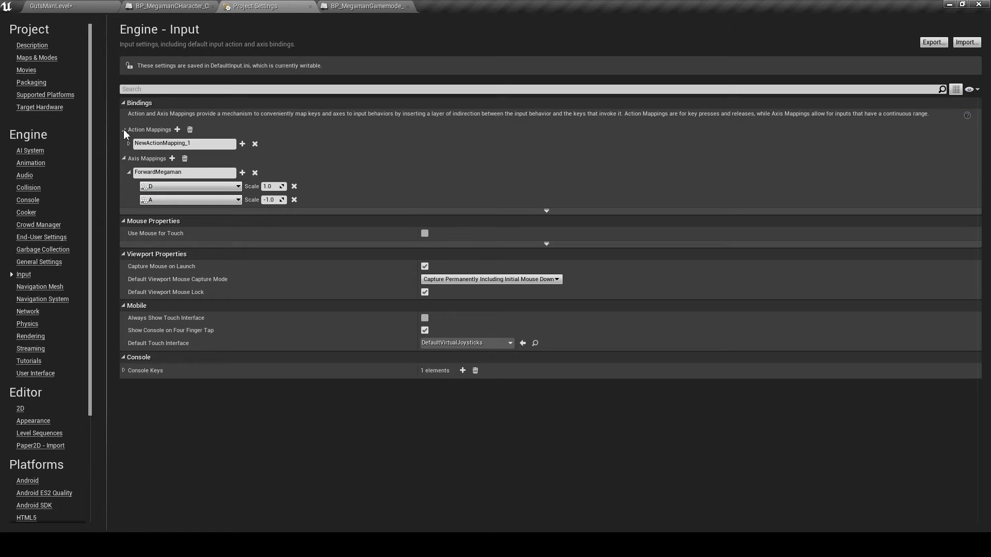
{"action": "left_click_drag", "start_coordinate": [210, 145], "coordinate": [101, 143]}
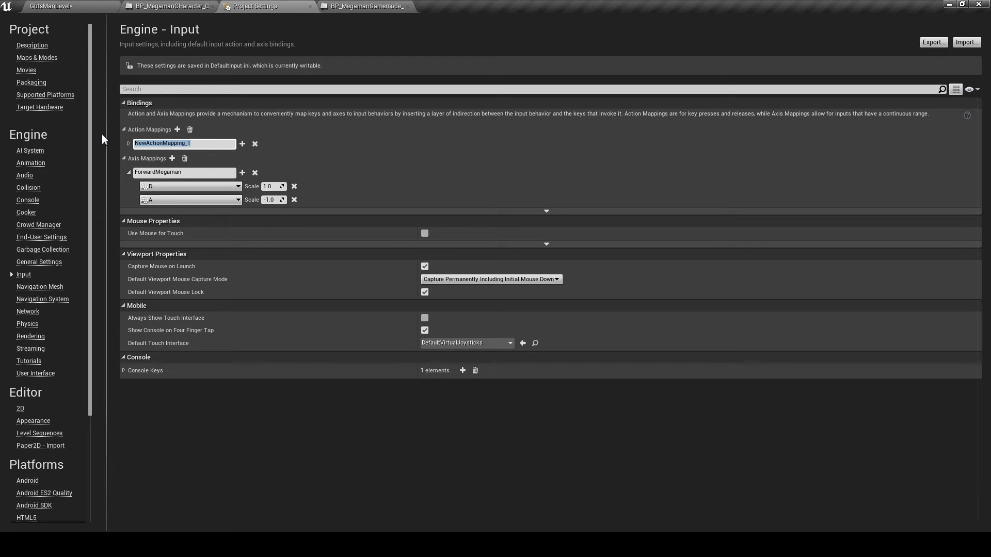
{"action": "type", "text": "JumpMageman"}
{"action": "key", "text": "Return"}
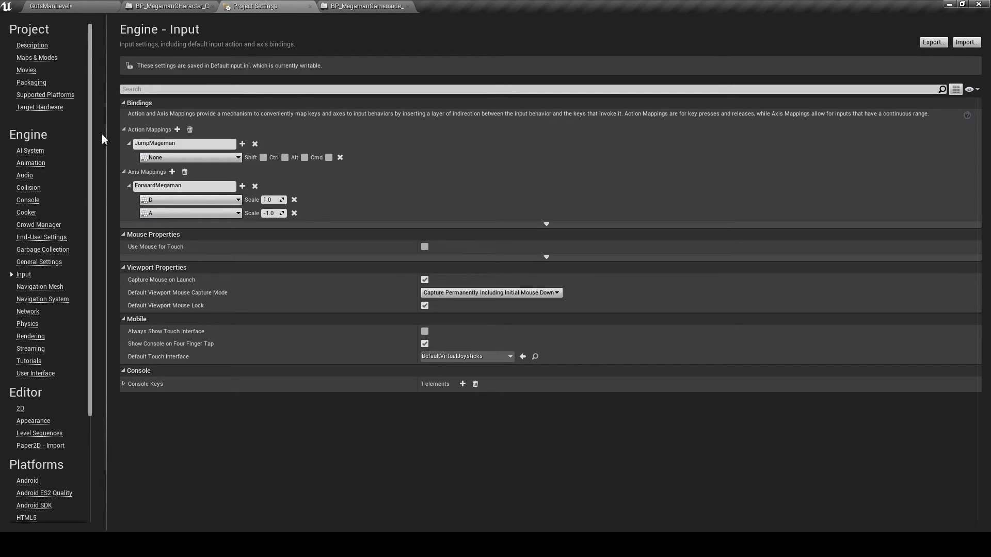
Bind the JumpMageman action mapping to the Space Bar key.
{"action": "left_click", "coordinate": [236, 158]}
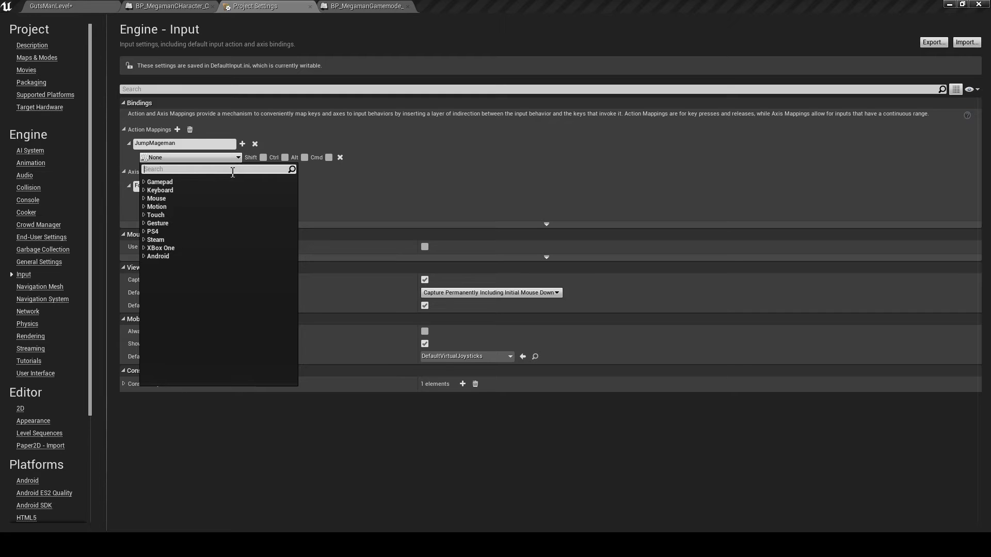
{"action": "type", "text": "space"}
{"action": "key", "text": "Return"}
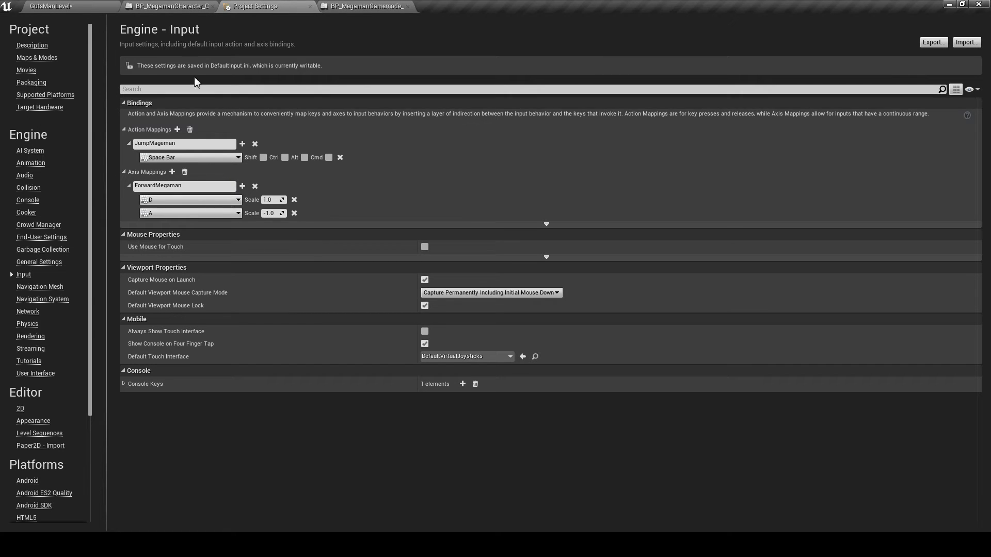
Add the JumpMageman action event to the character's event graph and place it above the InputAxis ForwardMegaman event.
{"action": "left_click", "coordinate": [169, 6]}
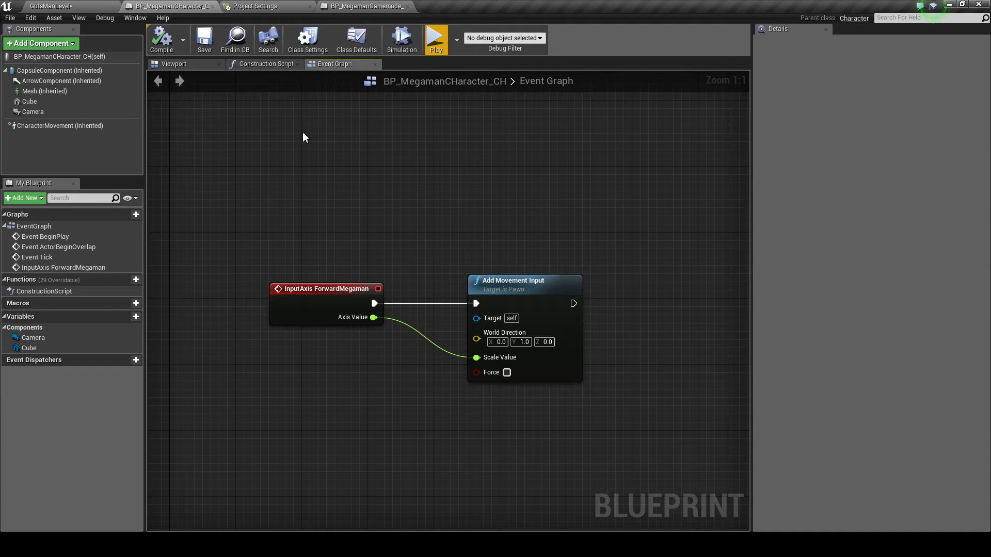
{"action": "right_click", "coordinate": [274, 129]}
{"action": "type", "text": "jump maga"}
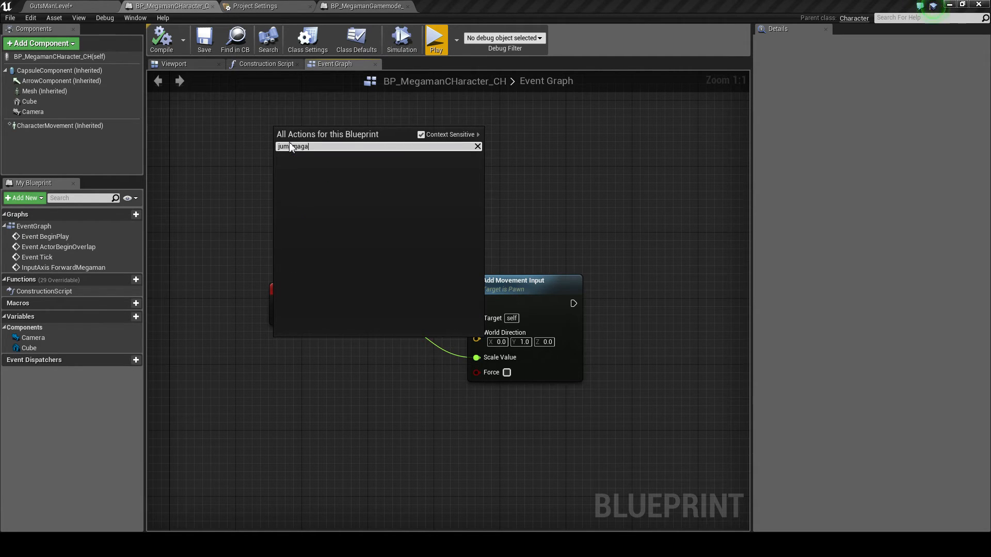
{"action": "key", "text": "BackSpace"}
{"action": "left_click", "coordinate": [356, 176]}
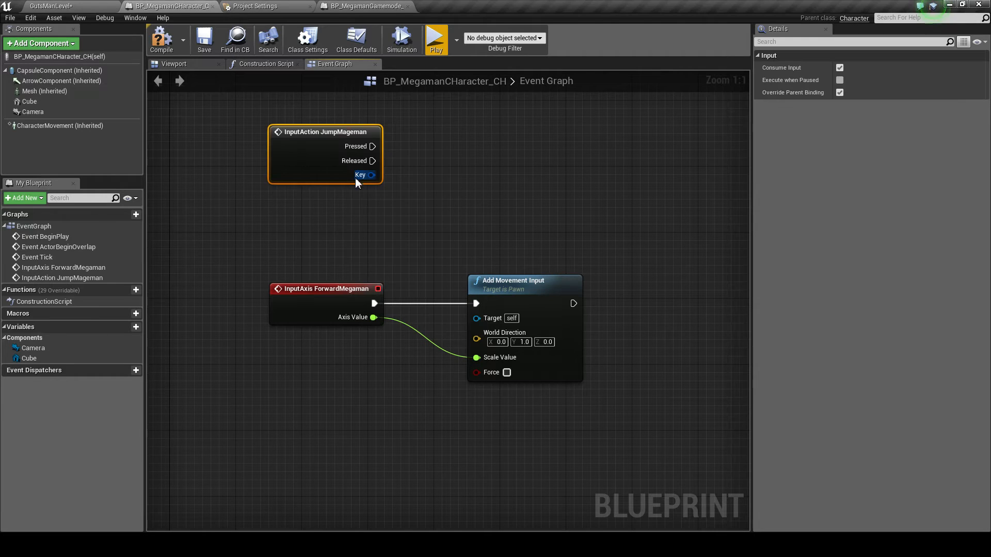
{"action": "right_click_drag", "start_coordinate": [332, 155], "coordinate": [300, 203]}
{"action": "left_click_drag", "start_coordinate": [299, 203], "coordinate": [300, 236]}
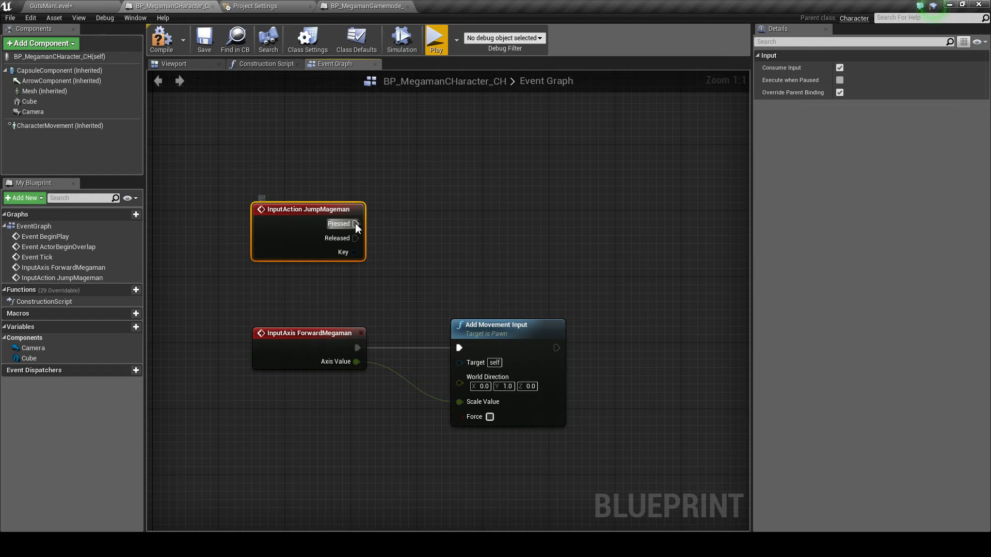
{"action": "left_click", "coordinate": [367, 188]}
Add a Jump node driven by the Pressed output of InputAction JumpMageman and align it level with the event.
{"action": "left_click_drag", "start_coordinate": [357, 232], "coordinate": [448, 157]}
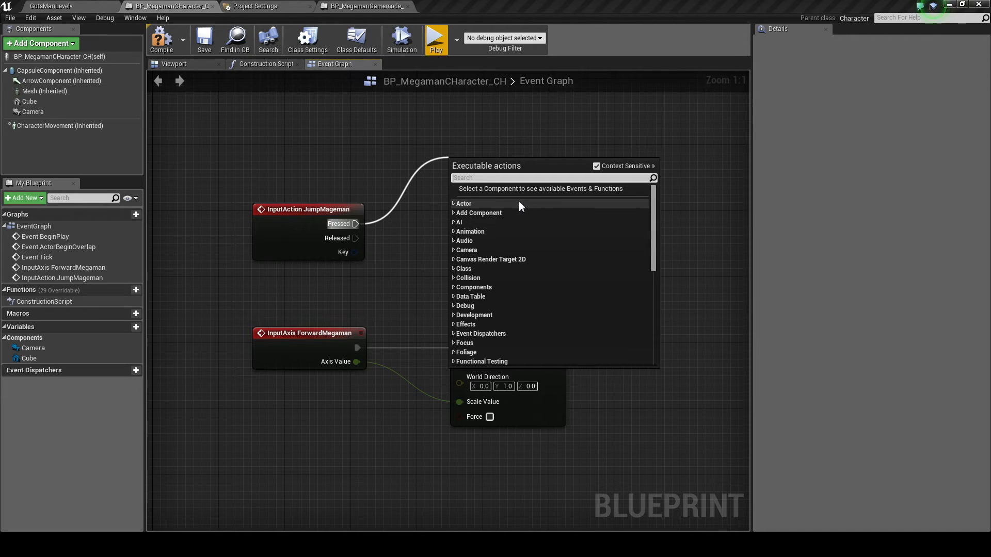
{"action": "type", "text": "jumo"}
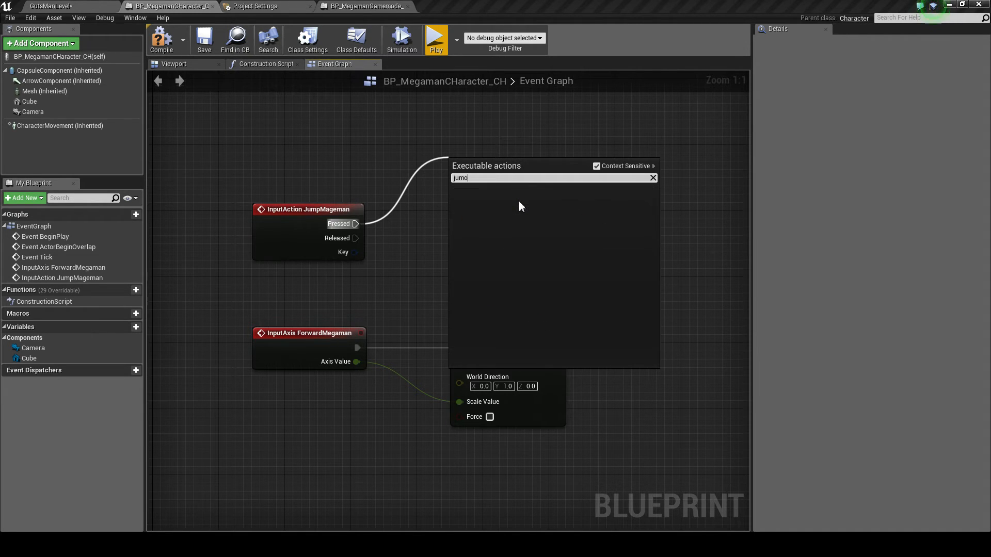
{"action": "key", "text": "BackSpace"}
{"action": "type", "text": "p"}
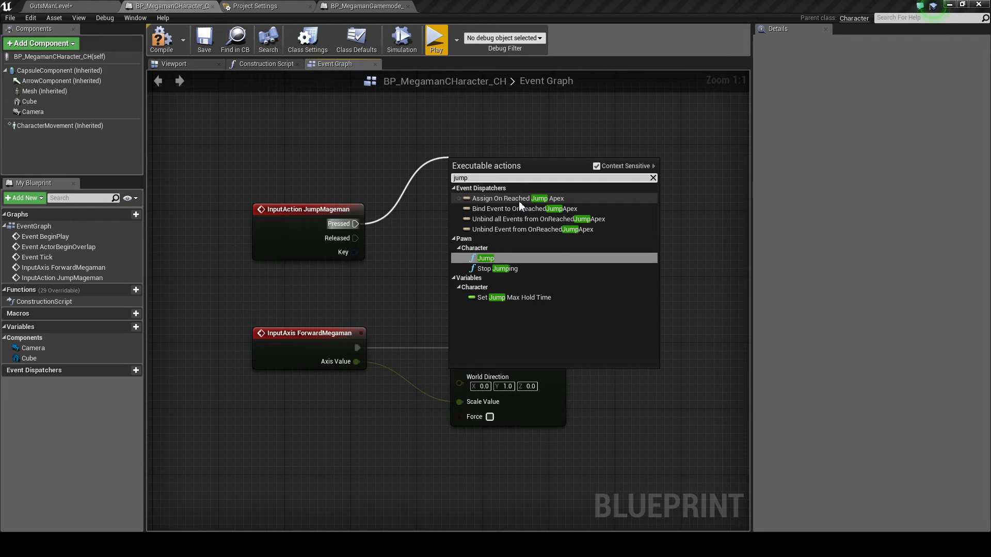
{"action": "left_click", "coordinate": [505, 258]}
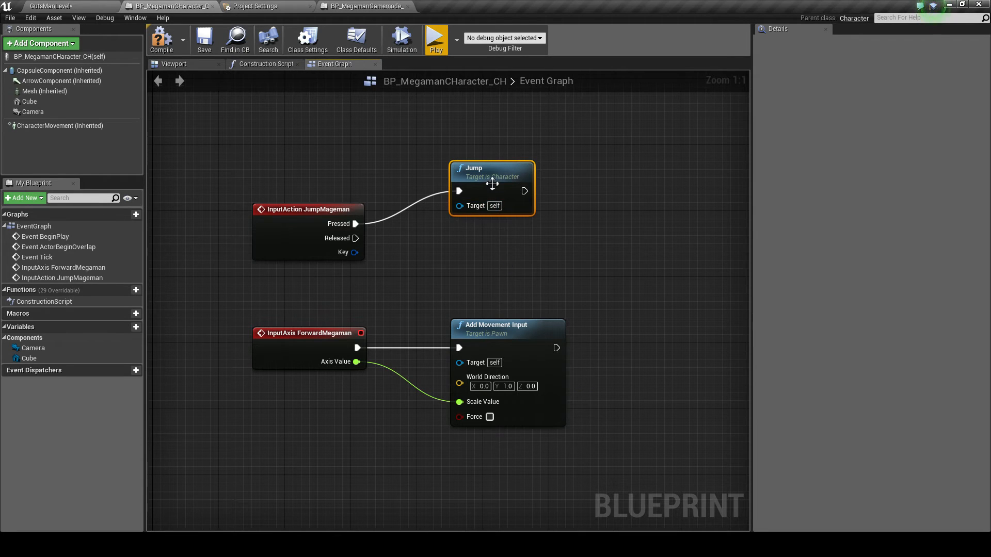
{"action": "left_click_drag", "start_coordinate": [505, 214], "coordinate": [496, 215]}
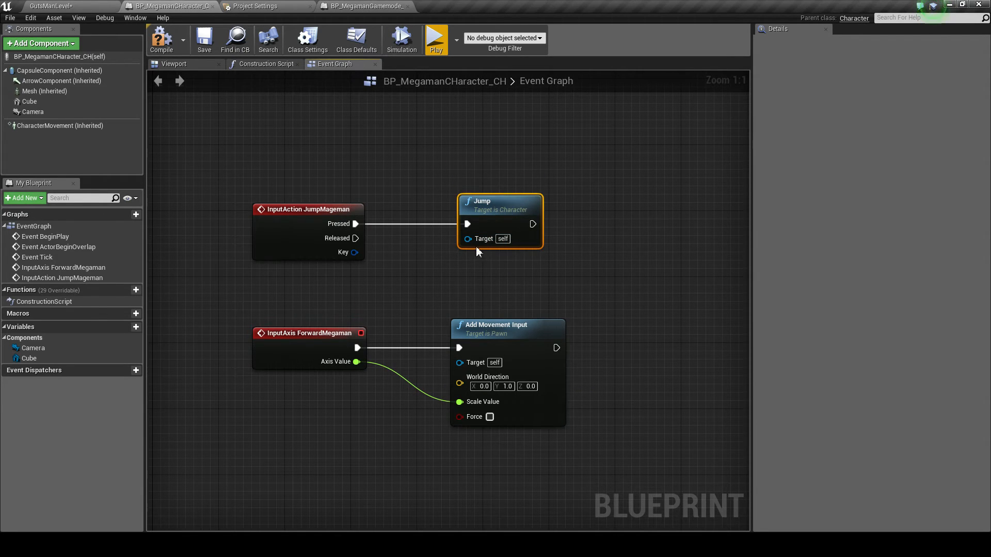
{"action": "left_click", "coordinate": [404, 193]}
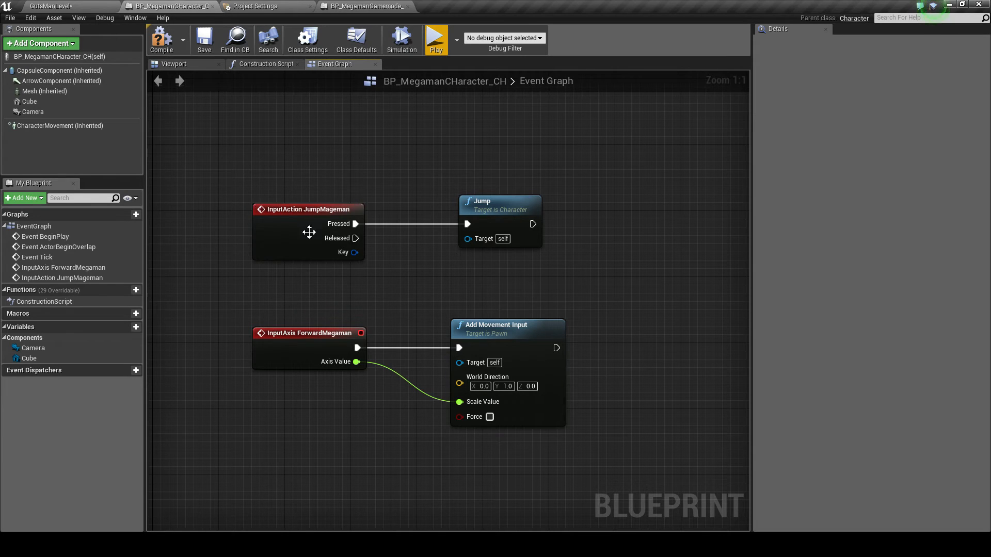
Play-test the level by walking the character in both directions and jumping up the blocks, and end the session.
{"action": "left_click", "coordinate": [470, 201]}
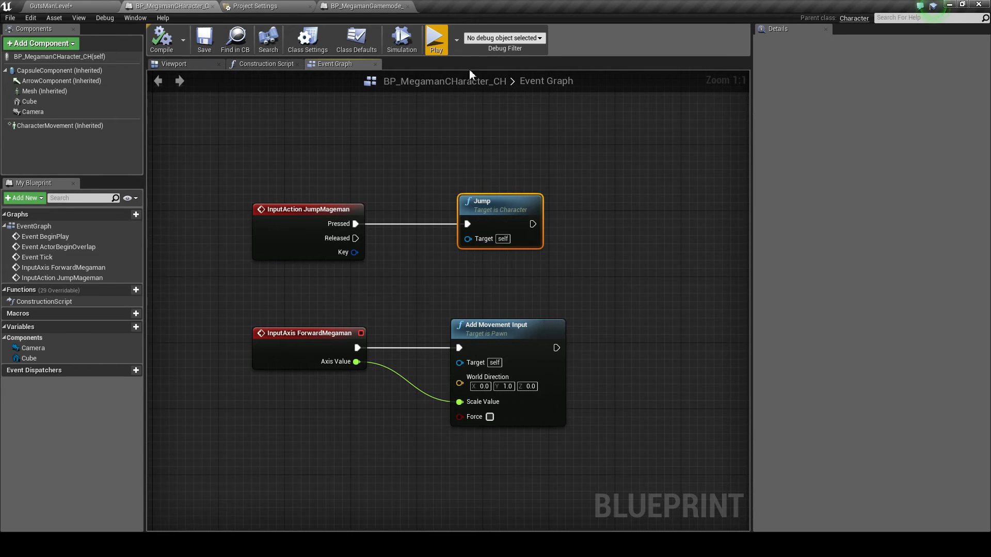
{"action": "left_click", "coordinate": [436, 39]}
{"action": "key", "text": "d"}
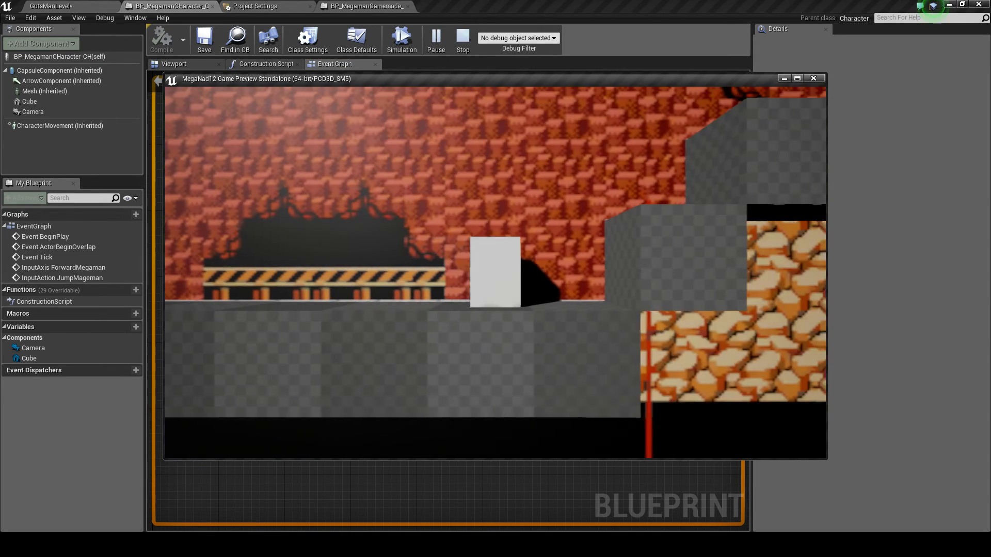
{"action": "key", "text": "a"}
{"action": "key", "text": "d"}
{"action": "key", "text": "space"}
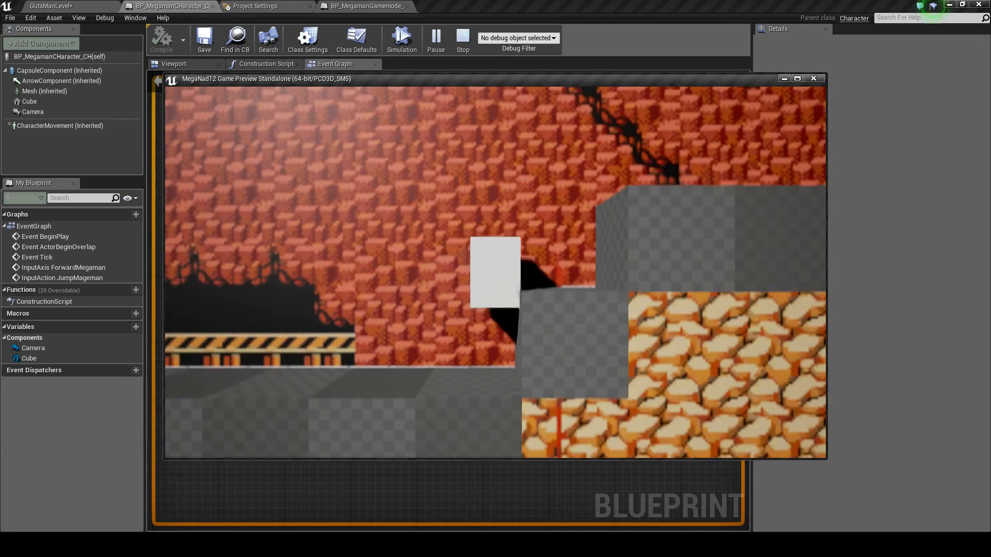
{"action": "key", "text": "d"}
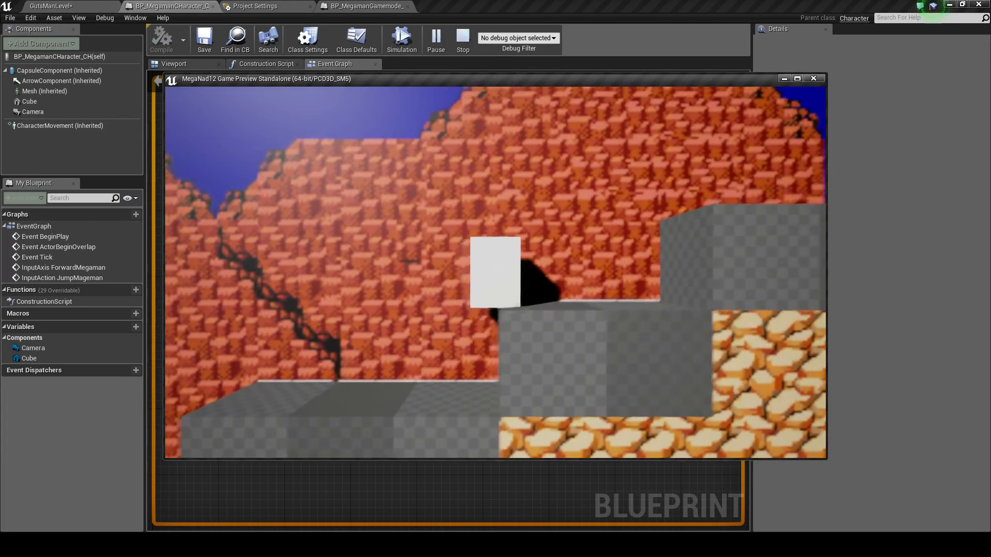
{"action": "key", "text": "space"}
{"action": "key", "text": "space"}
{"action": "key", "text": "a"}
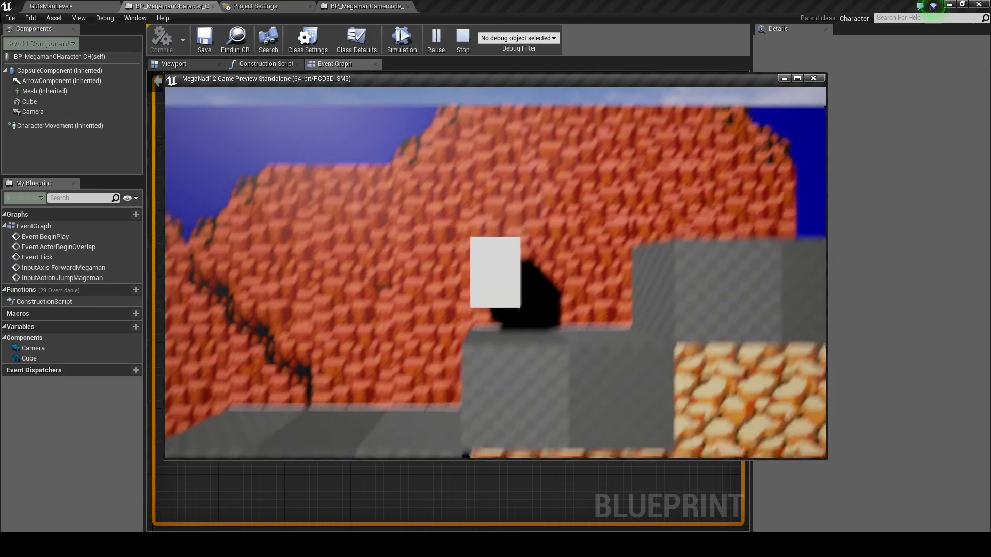
{"action": "key", "text": "space"}
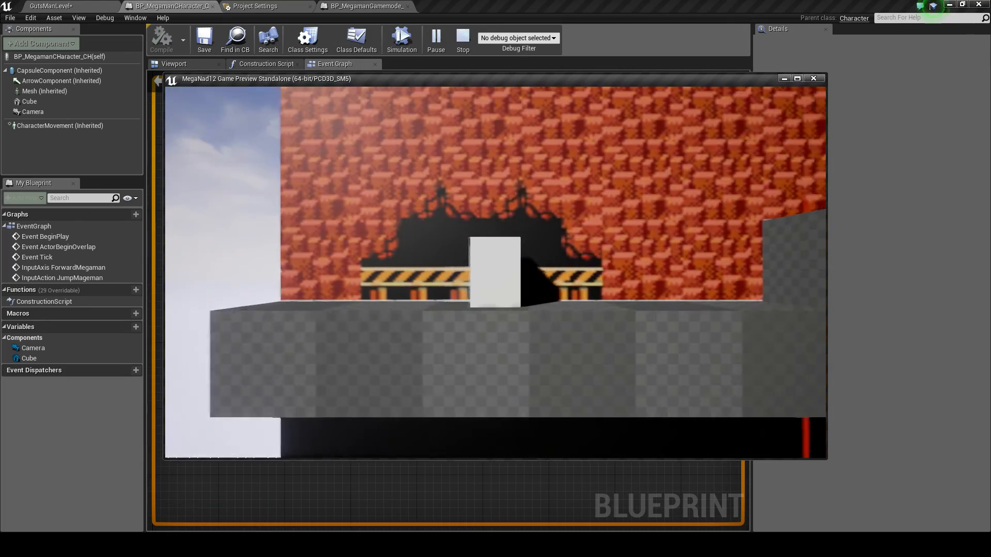
{"action": "key", "text": "d"}
{"action": "key", "text": "space"}
{"action": "key", "text": "space"}
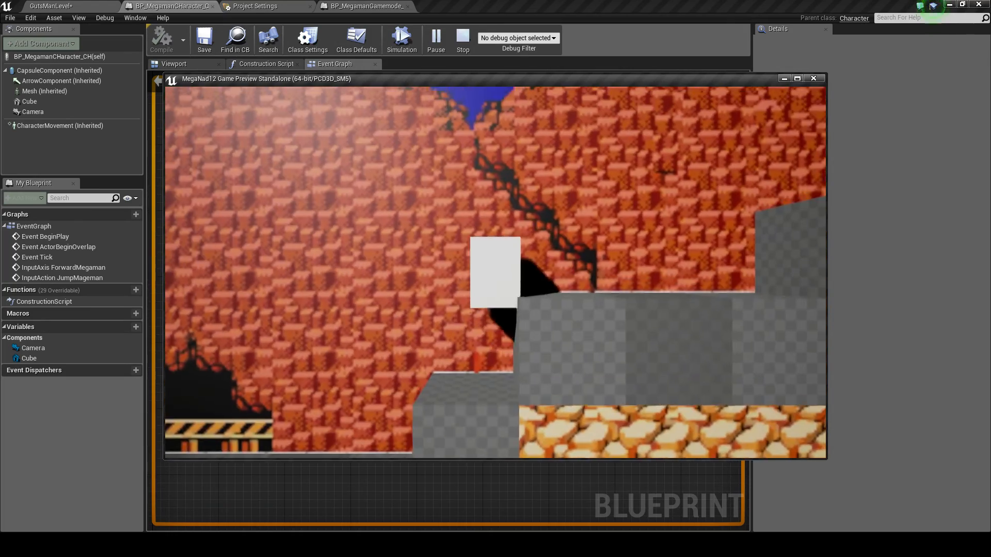
{"action": "key", "text": "space"}
{"action": "key", "text": "space"}
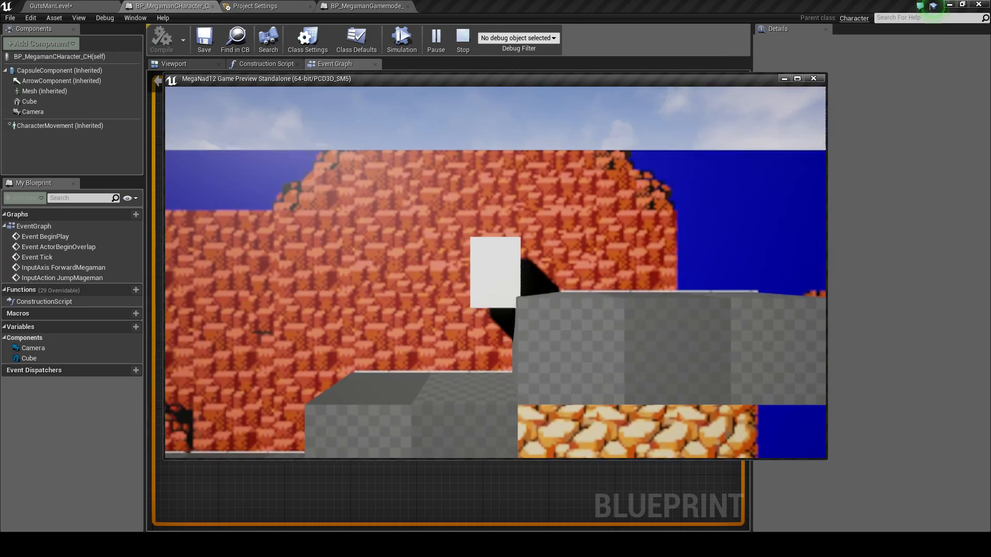
{"action": "key", "text": "space"}
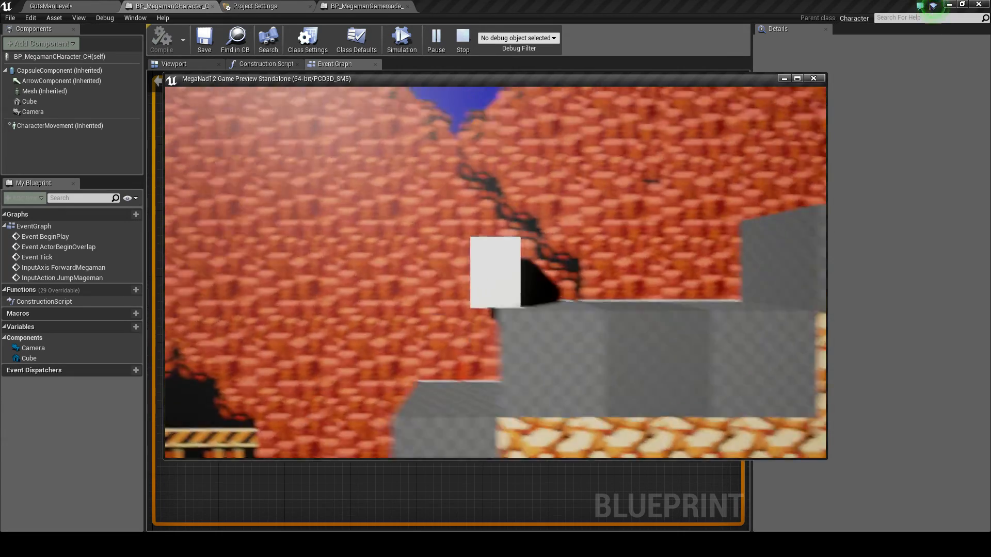
{"action": "key", "text": "d"}
{"action": "key", "text": "a"}
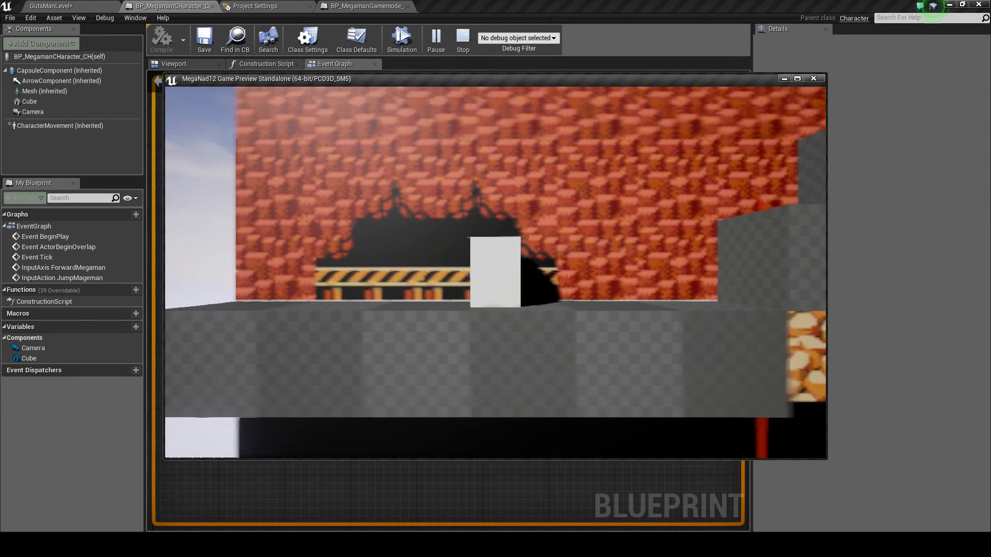
{"action": "key", "text": "d"}
{"action": "key", "text": "a"}
{"action": "key", "text": "Escape"}
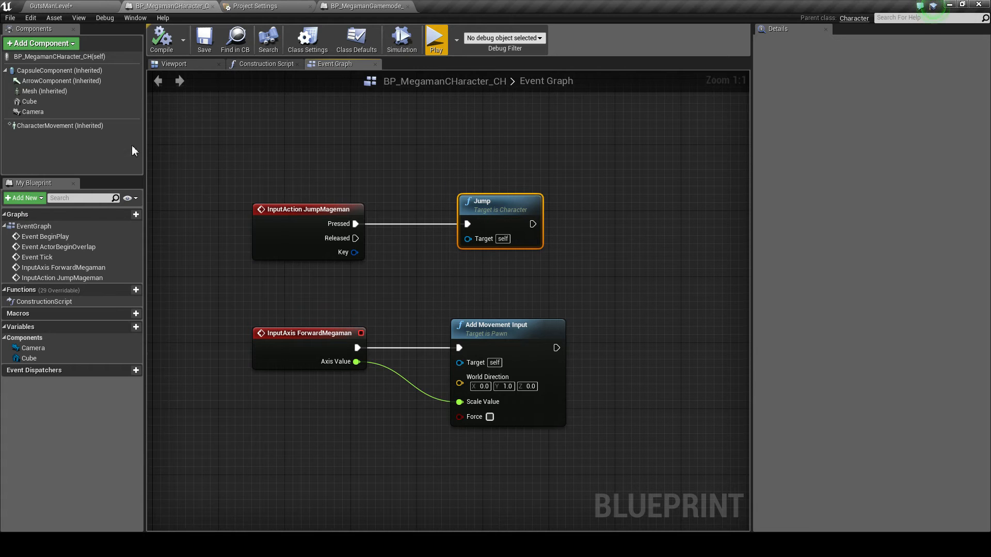
Examine the walking and jumping/falling settings of the character's CharacterMovement component.
{"action": "left_click", "coordinate": [77, 126]}
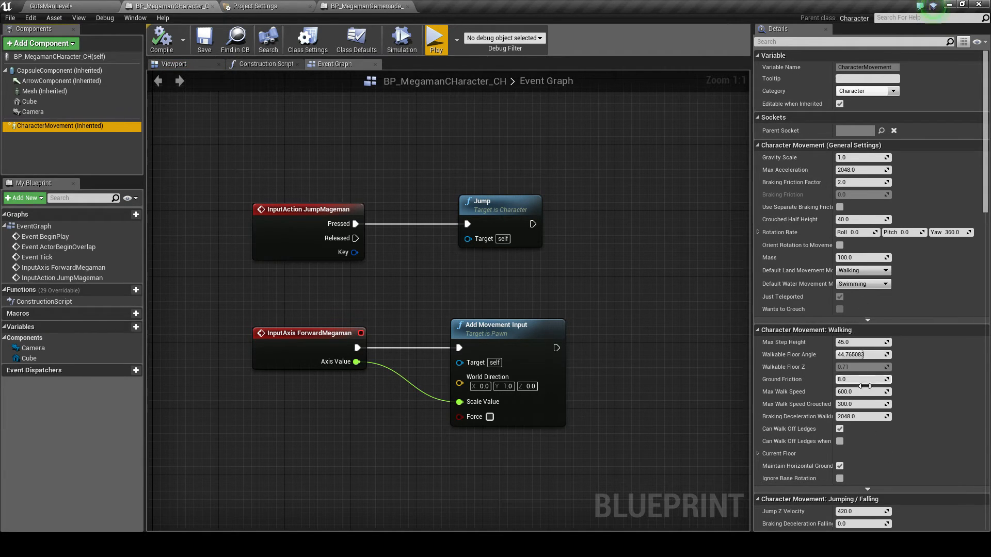
{"action": "scroll", "coordinate": [863, 395], "scroll_direction": "down", "scroll_amount": 2}
{"action": "scroll", "coordinate": [861, 338], "scroll_direction": "down", "scroll_amount": 2}
{"action": "scroll", "coordinate": [861, 342], "scroll_direction": "up", "scroll_amount": 3}
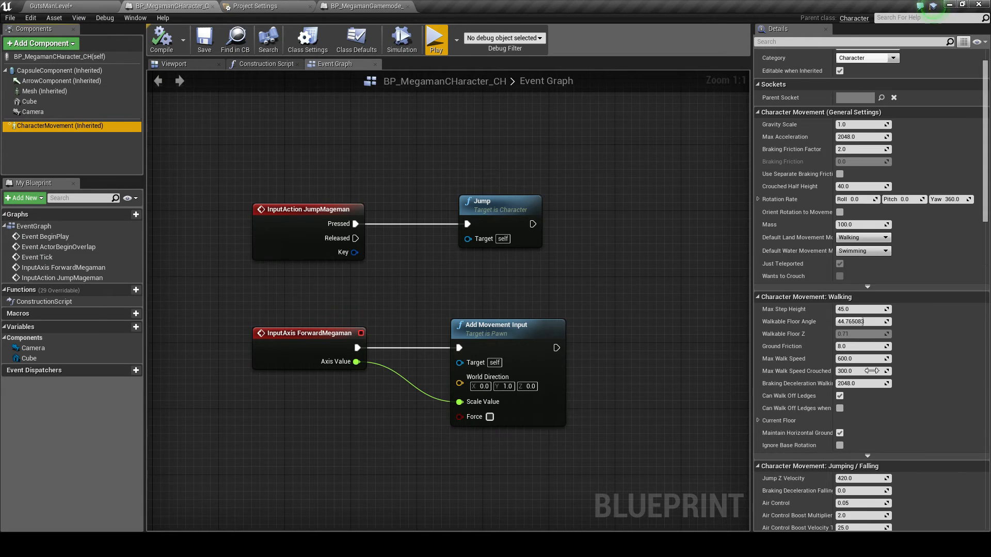
{"action": "scroll", "coordinate": [862, 314], "scroll_direction": "down", "scroll_amount": 1}
{"action": "scroll", "coordinate": [862, 314], "scroll_direction": "down", "scroll_amount": 2}
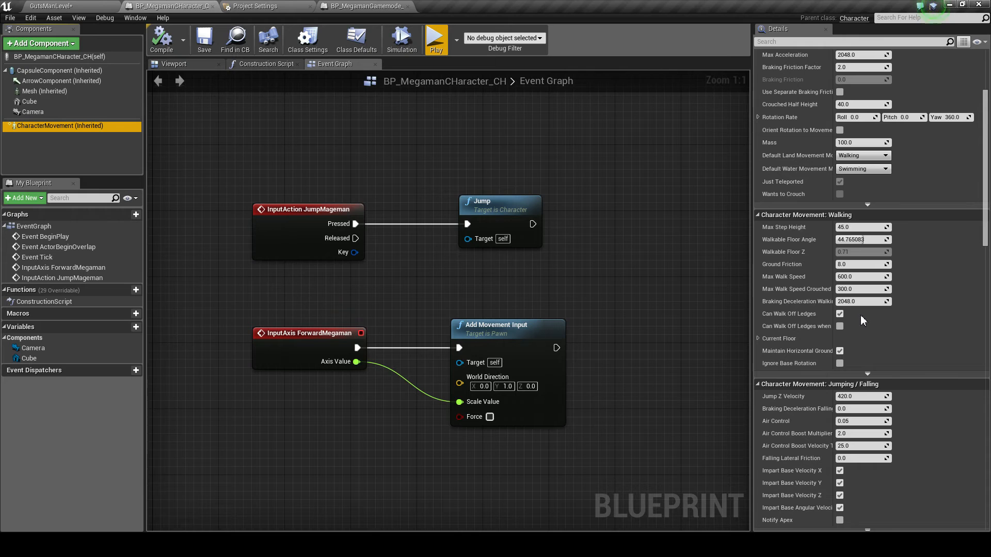
{"action": "scroll", "coordinate": [861, 316], "scroll_direction": "down", "scroll_amount": 2}
{"action": "scroll", "coordinate": [861, 316], "scroll_direction": "down", "scroll_amount": 2}
{"action": "scroll", "coordinate": [861, 316], "scroll_direction": "down", "scroll_amount": 2}
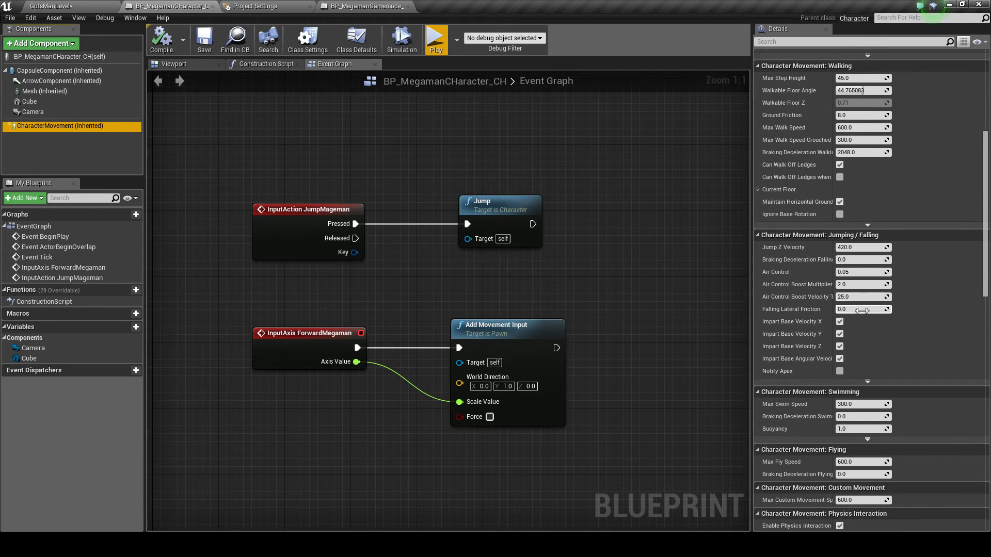
{"action": "scroll", "coordinate": [928, 343], "scroll_direction": "up", "scroll_amount": 2}
{"action": "scroll", "coordinate": [928, 344], "scroll_direction": "up", "scroll_amount": 2}
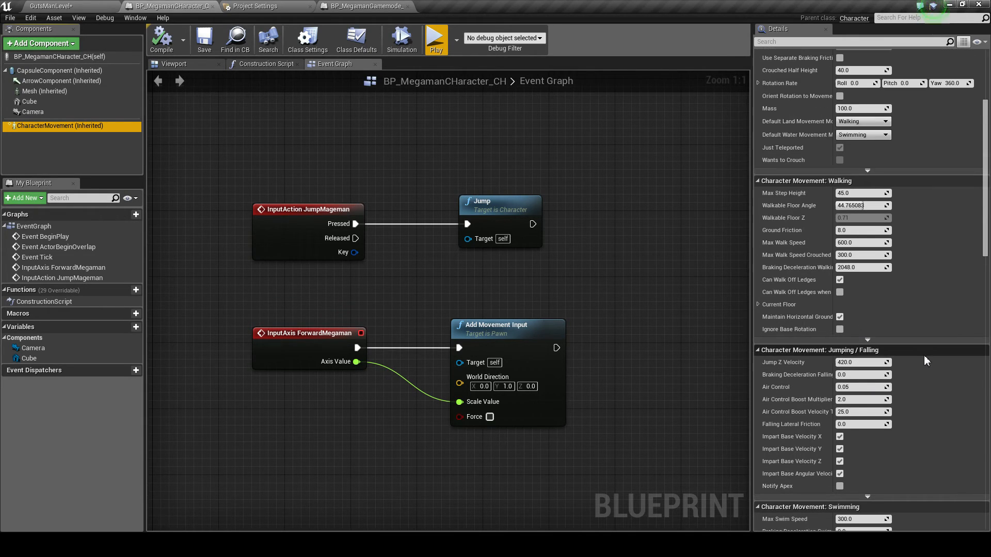
{"action": "scroll", "coordinate": [923, 356], "scroll_direction": "up", "scroll_amount": 3}
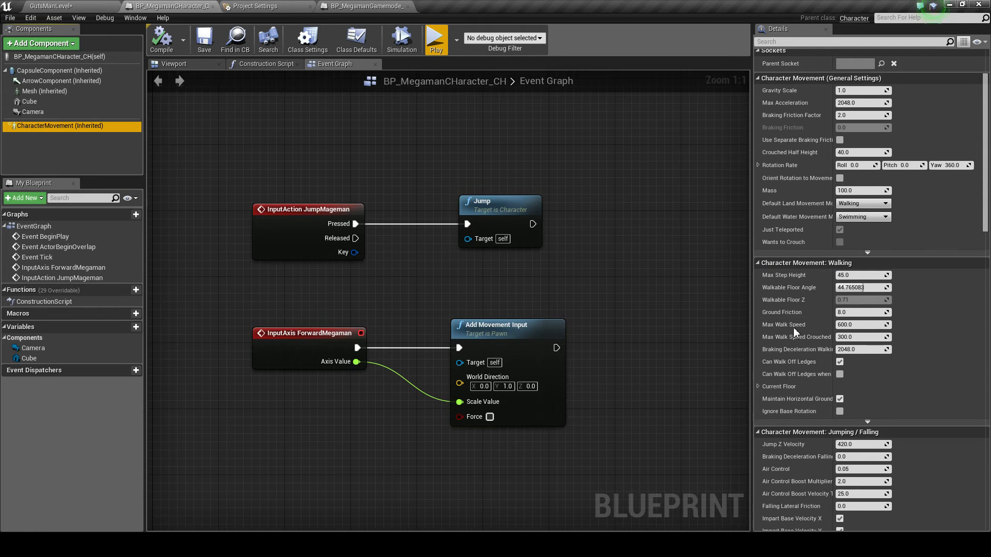
Set the CharacterMovement component's Max Walk Speed to 250.
{"action": "left_click", "coordinate": [858, 324]}
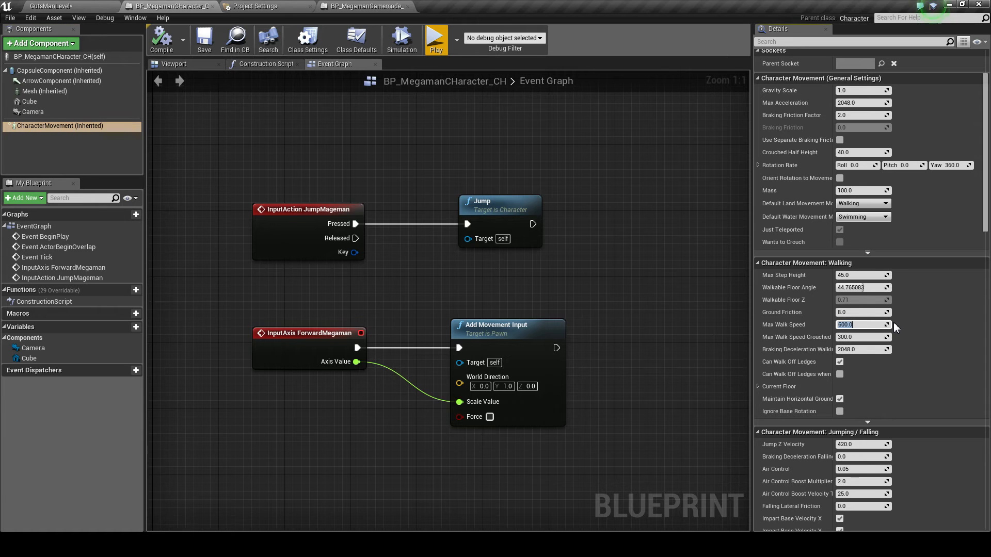
{"action": "type", "text": "250"}
{"action": "key", "text": "Return"}
Play-test the character's walking speed by moving it back and forth on the starting platform, and end the session.
{"action": "left_click", "coordinate": [438, 40]}
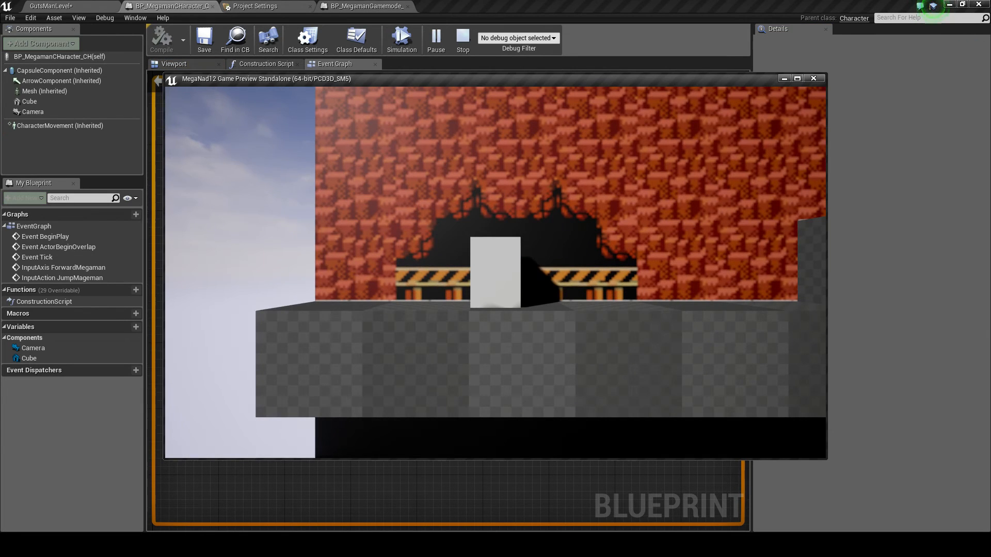
{"action": "key", "text": "d"}
{"action": "key", "text": "a"}
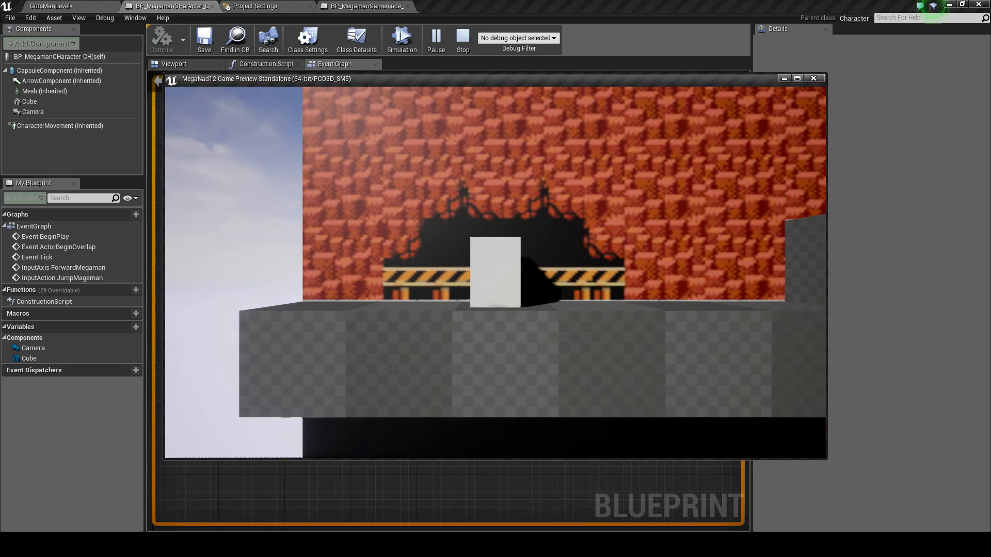
{"action": "key", "text": "d"}
{"action": "key", "text": "a"}
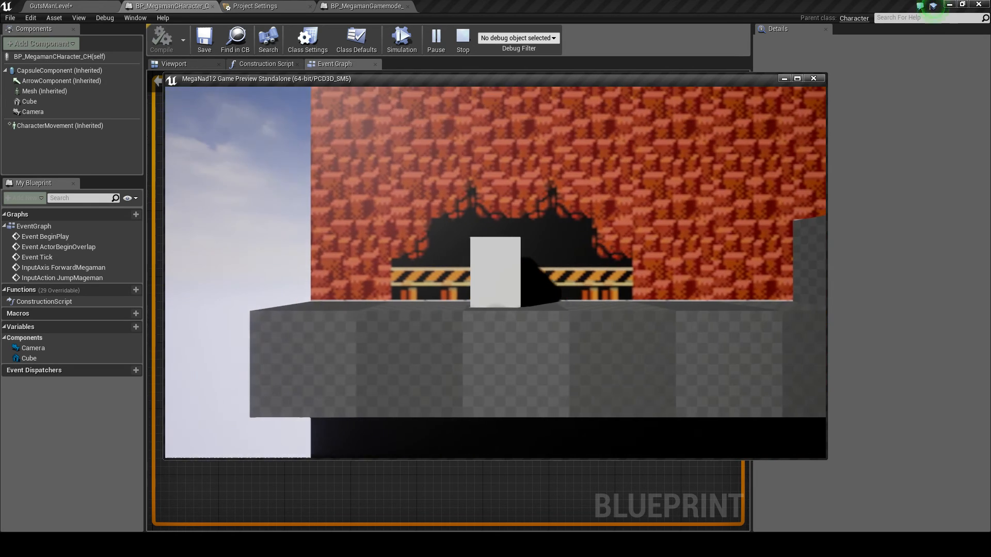
{"action": "key", "text": "d"}
{"action": "key", "text": "a"}
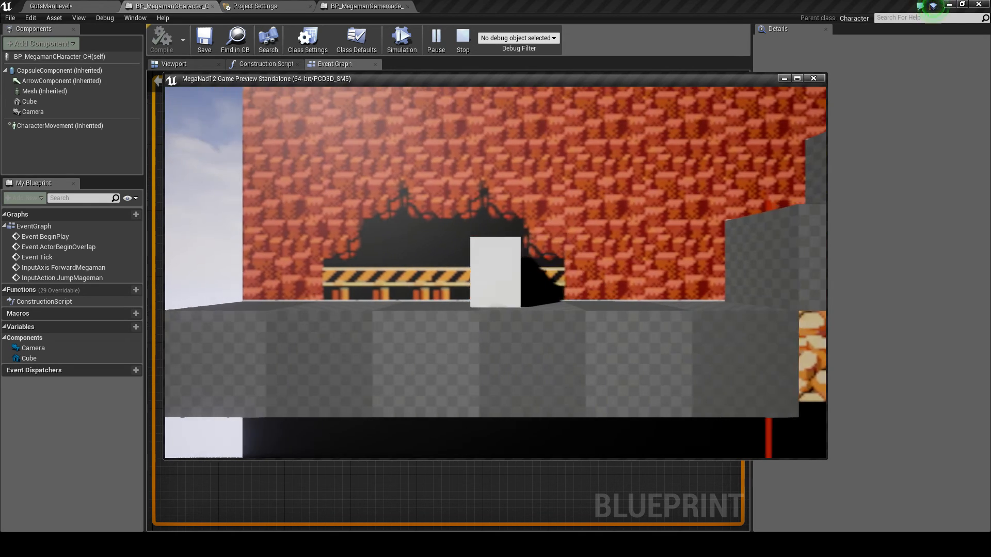
{"action": "key", "text": "d"}
{"action": "key", "text": "a"}
{"action": "key", "text": "Escape"}
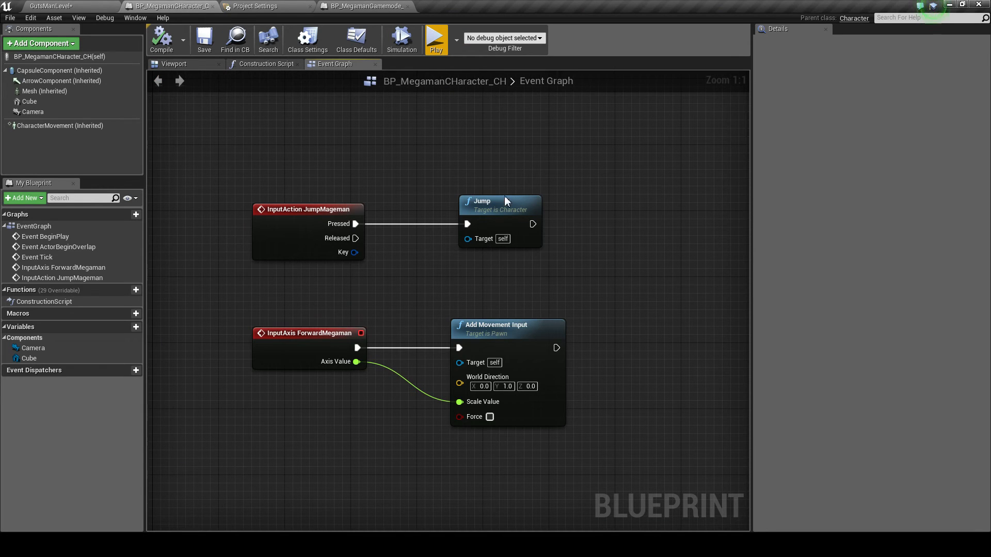
Set the CharacterMovement component's Jump Z Velocity to 700.
{"action": "left_click", "coordinate": [54, 126]}
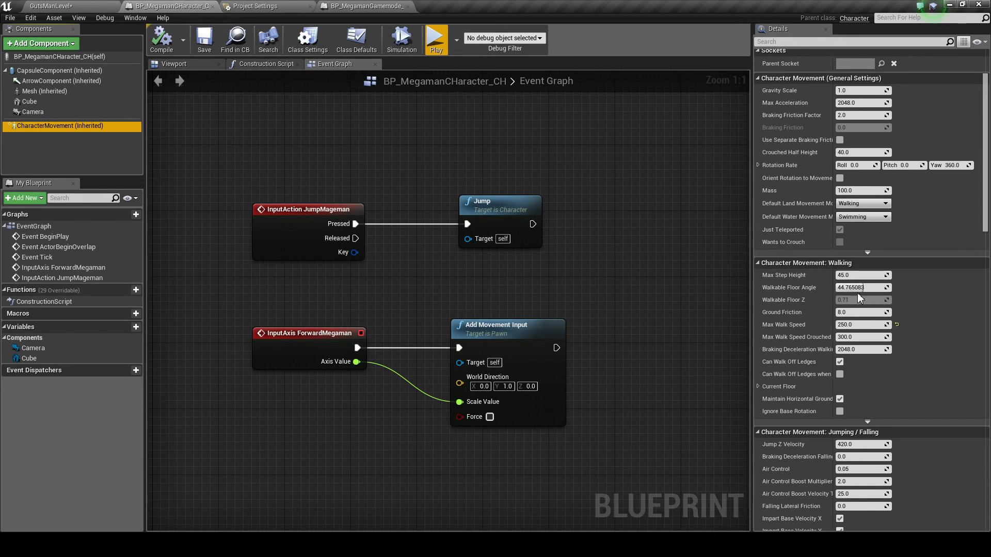
{"action": "scroll", "coordinate": [851, 286], "scroll_direction": "up", "scroll_amount": 2}
{"action": "scroll", "coordinate": [851, 285], "scroll_direction": "down", "scroll_amount": 4}
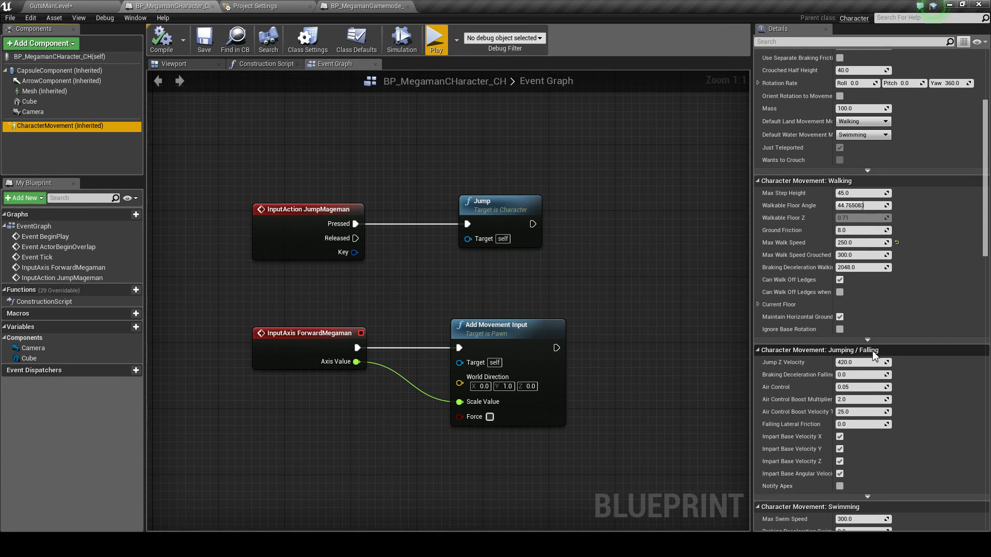
{"action": "left_click", "coordinate": [871, 364]}
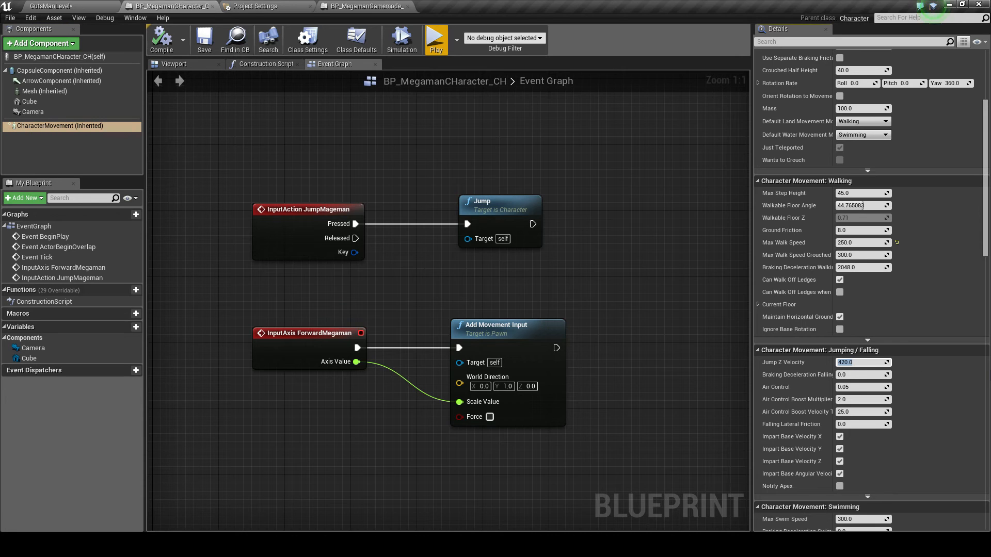
{"action": "type", "text": "700"}
{"action": "key", "text": "Return"}
Set the CharacterMovement component's Gravity Scale to 2.
{"action": "scroll", "coordinate": [877, 378], "scroll_direction": "up", "scroll_amount": 5}
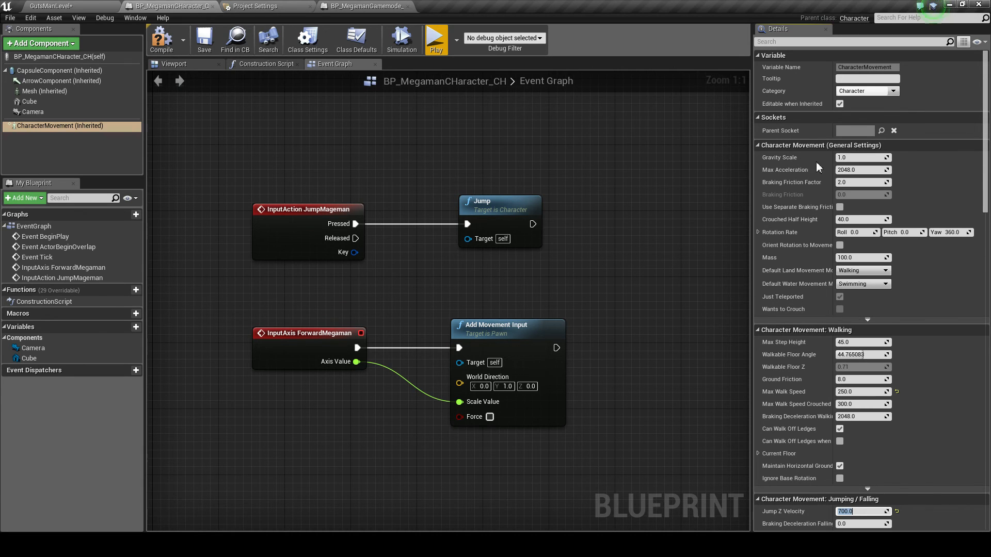
{"action": "left_click", "coordinate": [859, 158]}
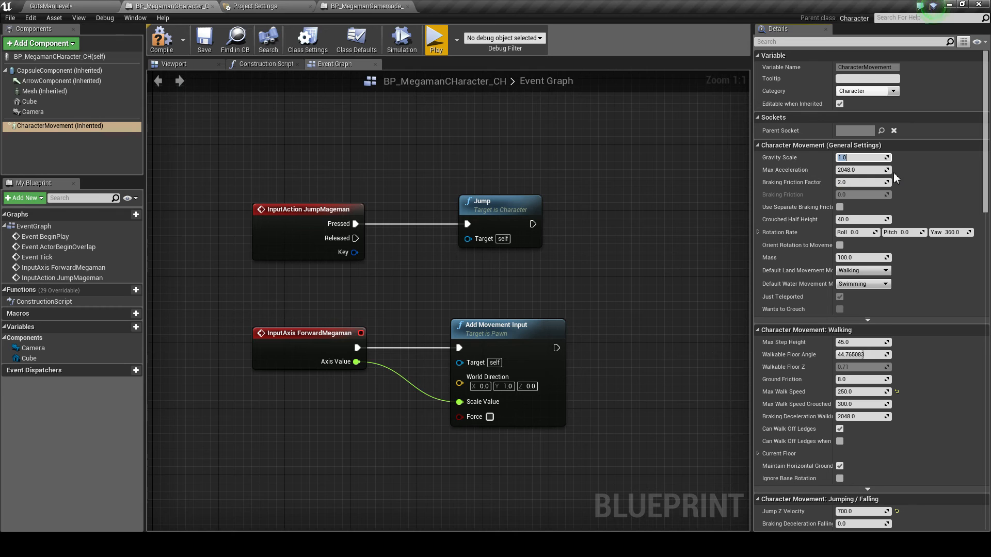
{"action": "type", "text": "2"}
{"action": "key", "text": "Return"}
Play-test the new jump and gravity settings by moving the character up the stepped blocks beyond the starting platform.
{"action": "left_click", "coordinate": [435, 41]}
{"action": "key", "text": "d"}
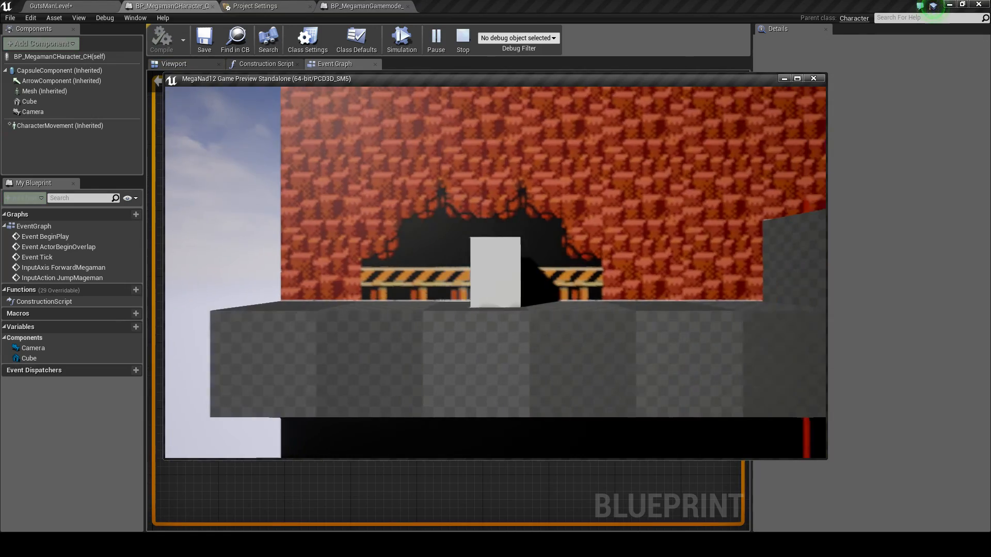
{"action": "key", "text": "space"}
{"action": "key", "text": "space"}
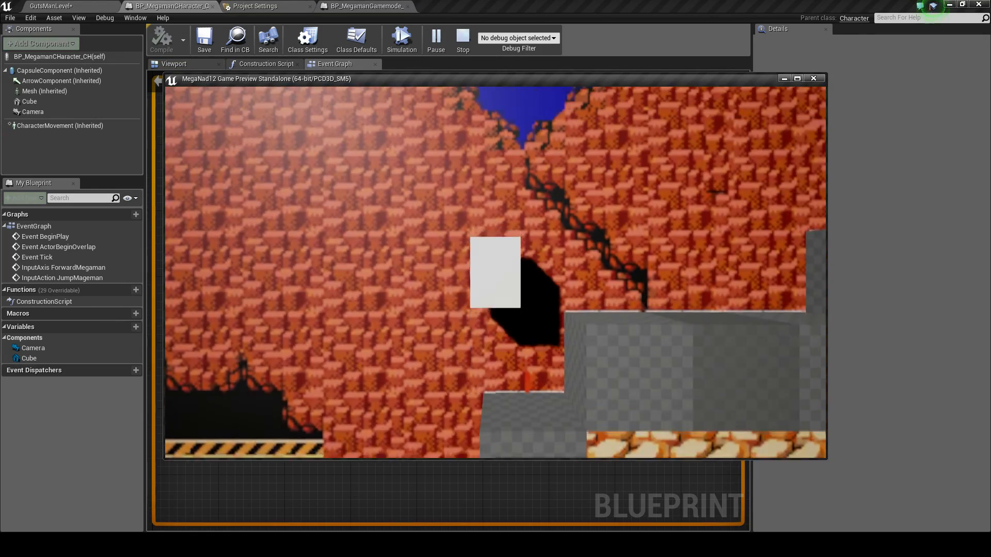
{"action": "key", "text": "d"}
{"action": "key", "text": "space"}
{"action": "key", "text": "space"}
{"action": "key", "text": "d"}
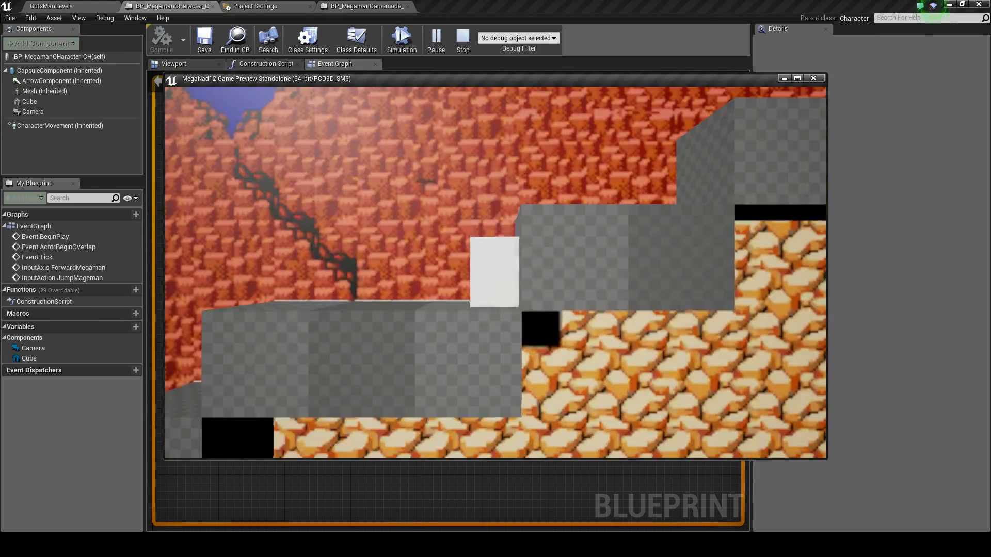
{"action": "key", "text": "space"}
{"action": "key", "text": "space"}
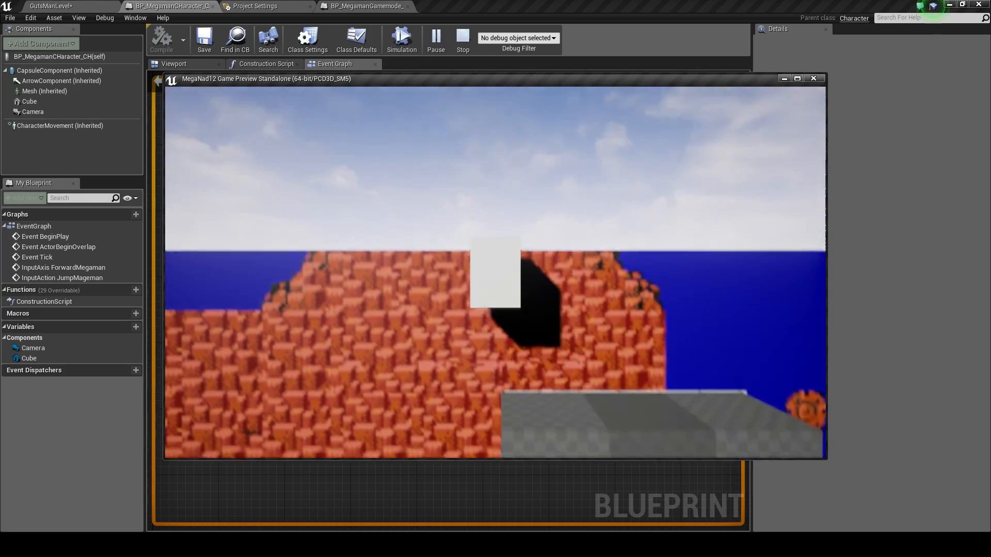
Return to the lower ledge, test changing direction while walking and jumping there, and end the play session.
{"action": "key", "text": "a"}
{"action": "key", "text": "space"}
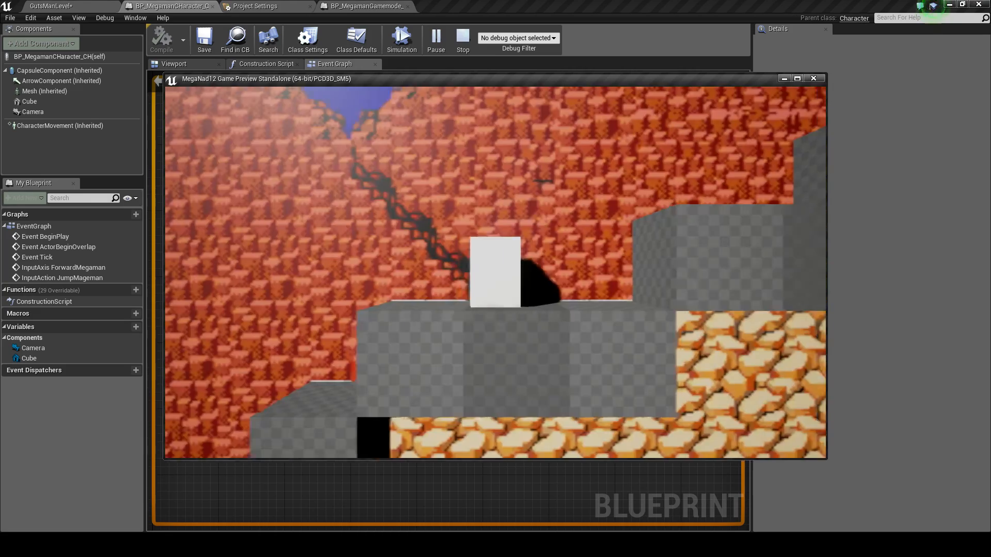
{"action": "key", "text": "d"}
{"action": "key", "text": "space"}
{"action": "key", "text": "space"}
{"action": "key", "text": "a"}
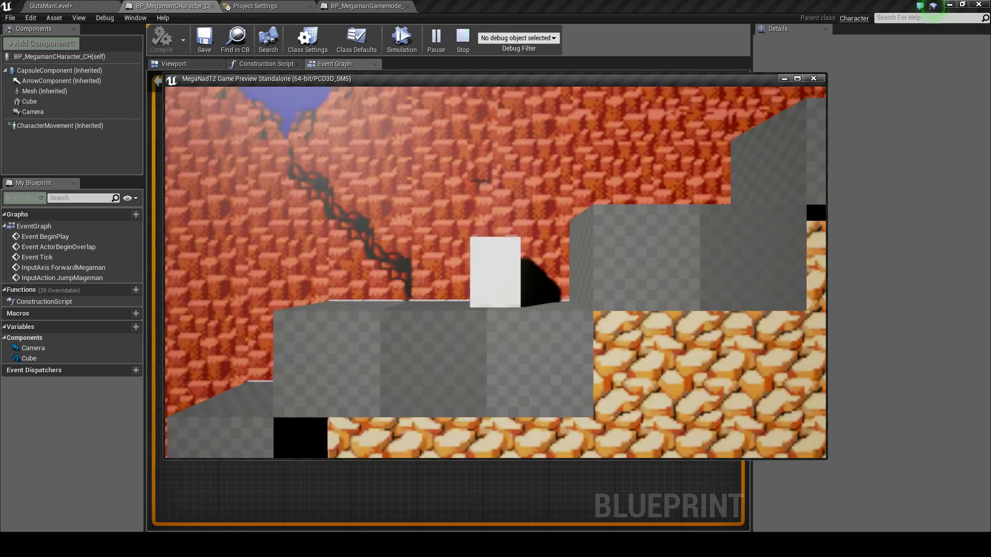
{"action": "key", "text": "d"}
{"action": "key", "text": "space"}
{"action": "key", "text": "a"}
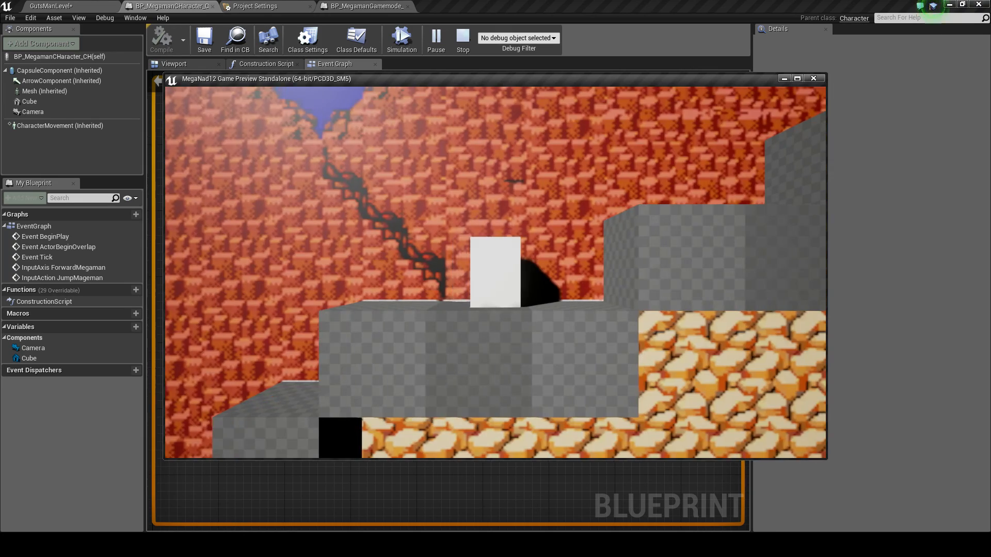
{"action": "key", "text": "a"}
{"action": "key", "text": "d"}
{"action": "key", "text": "a"}
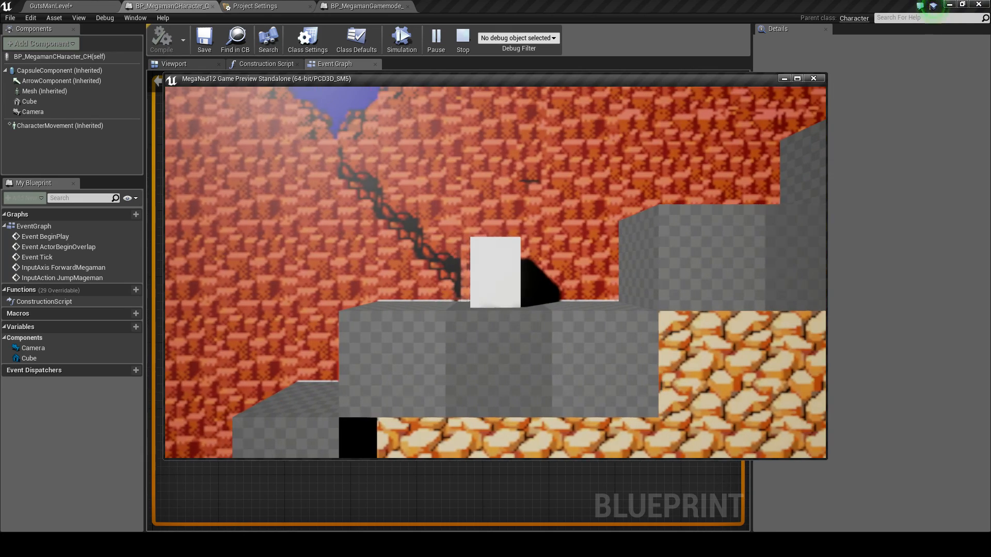
{"action": "key", "text": "d"}
{"action": "key", "text": "space"}
{"action": "key", "text": "space"}
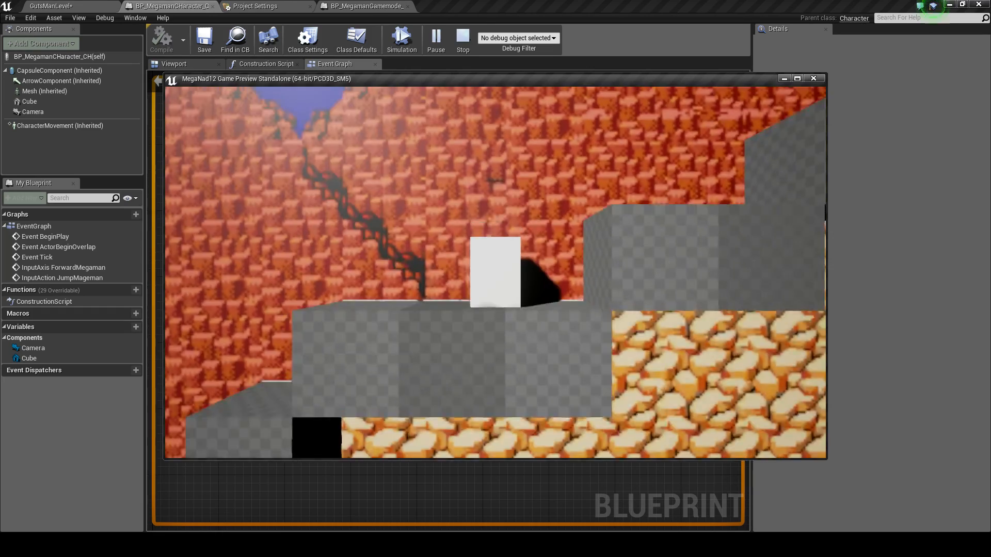
{"action": "key", "text": "space"}
{"action": "key", "text": "space"}
{"action": "key", "text": "a"}
{"action": "key", "text": "space"}
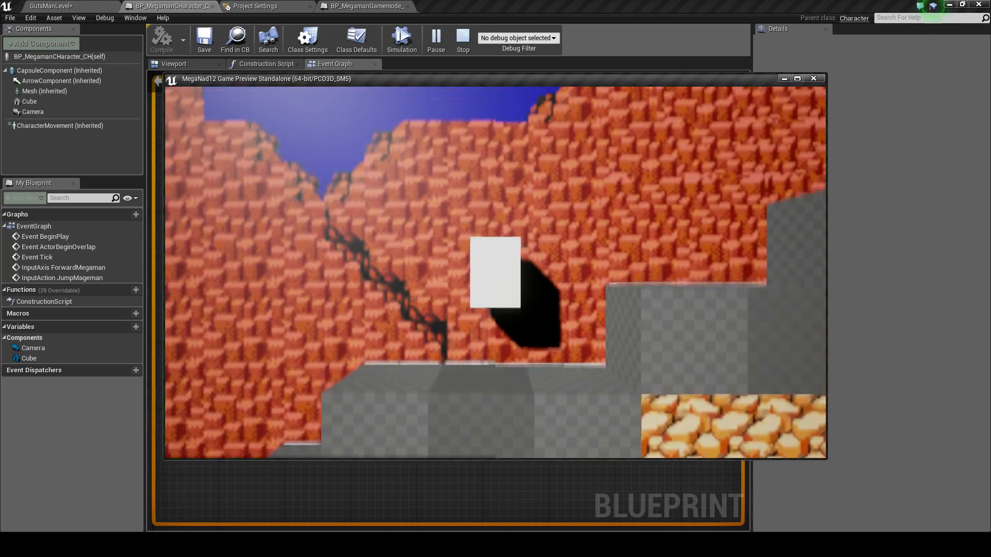
{"action": "key", "text": "Escape"}
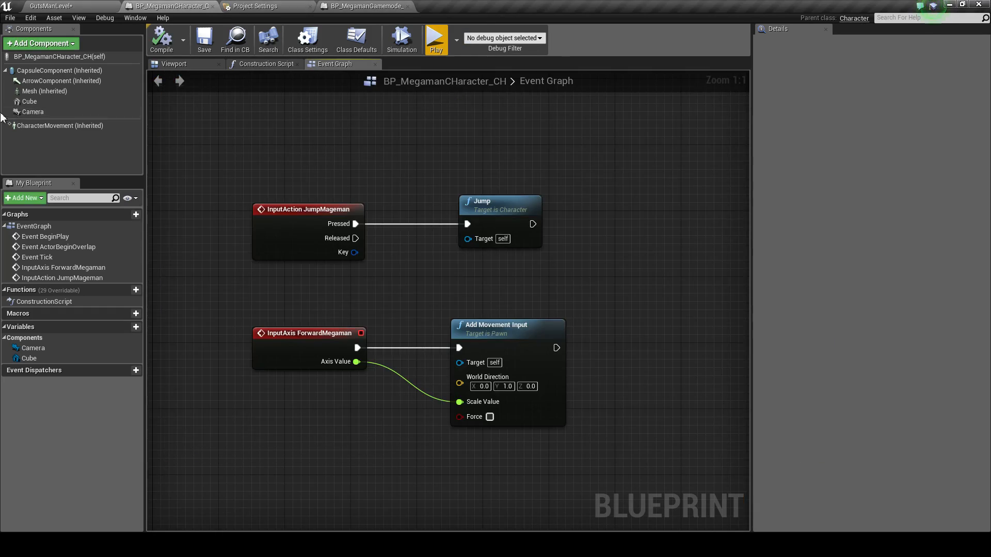
Set the CharacterMovement component's Air Control to 0.9.
{"action": "left_click", "coordinate": [37, 124]}
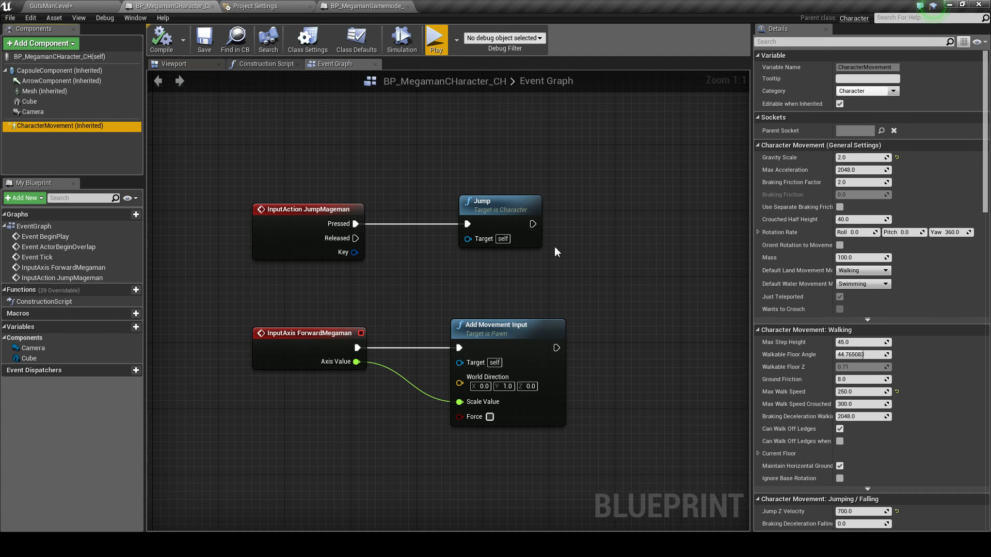
{"action": "scroll", "coordinate": [846, 216], "scroll_direction": "down", "scroll_amount": 5}
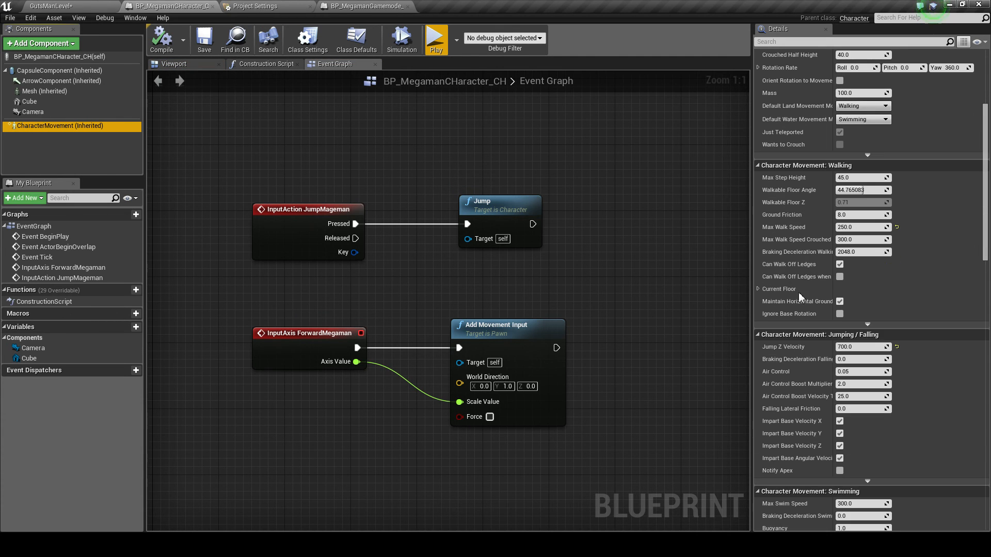
{"action": "left_click", "coordinate": [859, 372]}
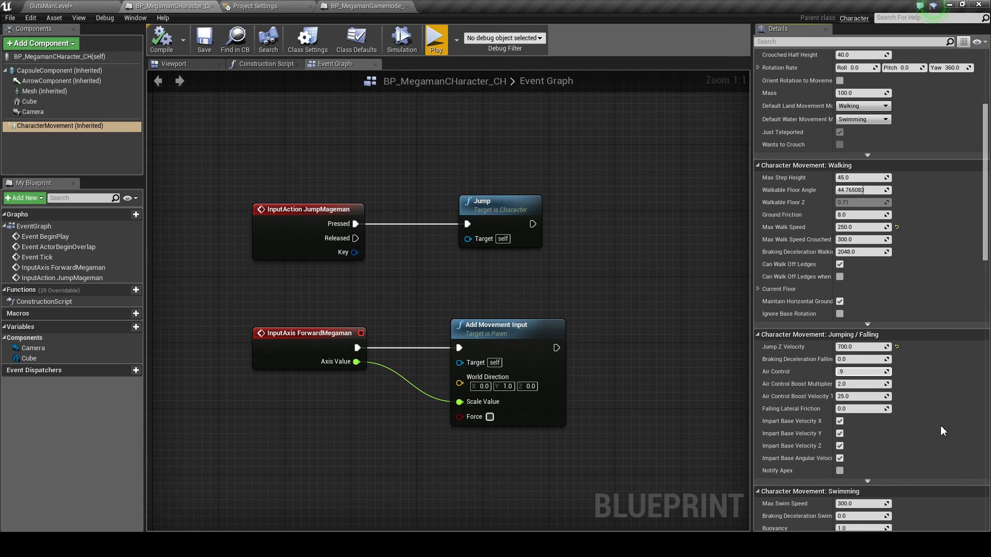
{"action": "key", "text": "Return"}
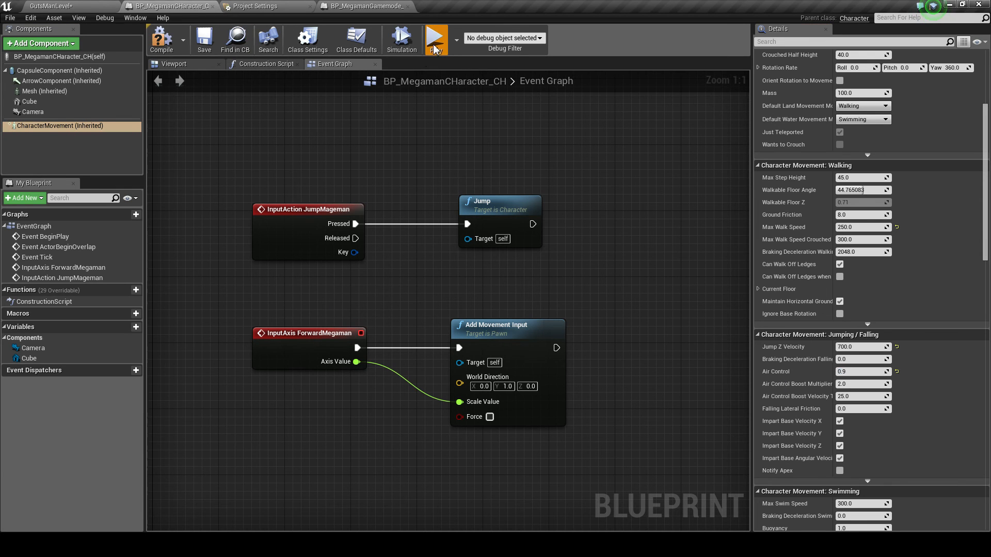
Play-test the air control by jumping and reversing direction in mid-air over the starting platform.
{"action": "left_click", "coordinate": [435, 47]}
{"action": "key", "text": "d"}
{"action": "key", "text": "space"}
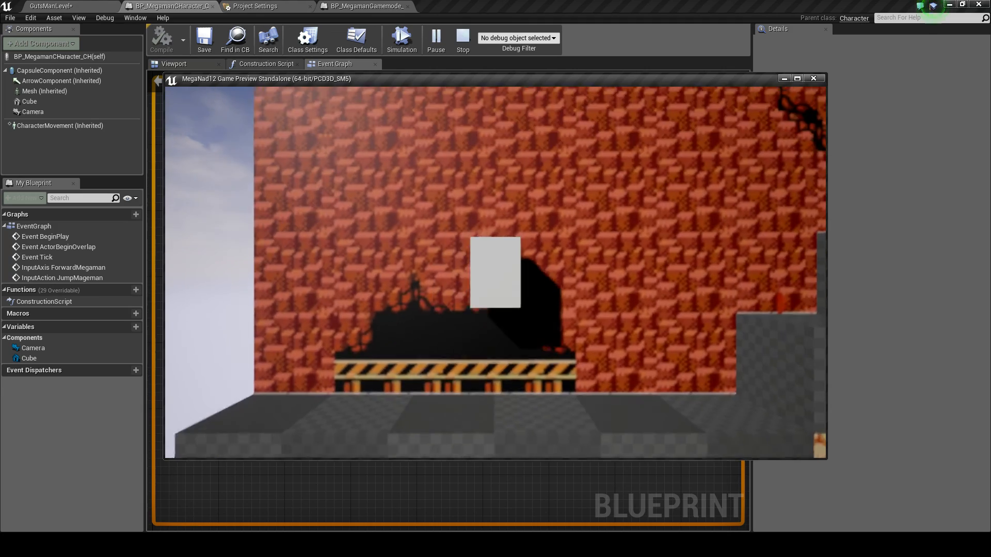
{"action": "key", "text": "a"}
{"action": "key", "text": "d"}
{"action": "key", "text": "space"}
{"action": "key", "text": "a"}
{"action": "key", "text": "d"}
{"action": "key", "text": "a"}
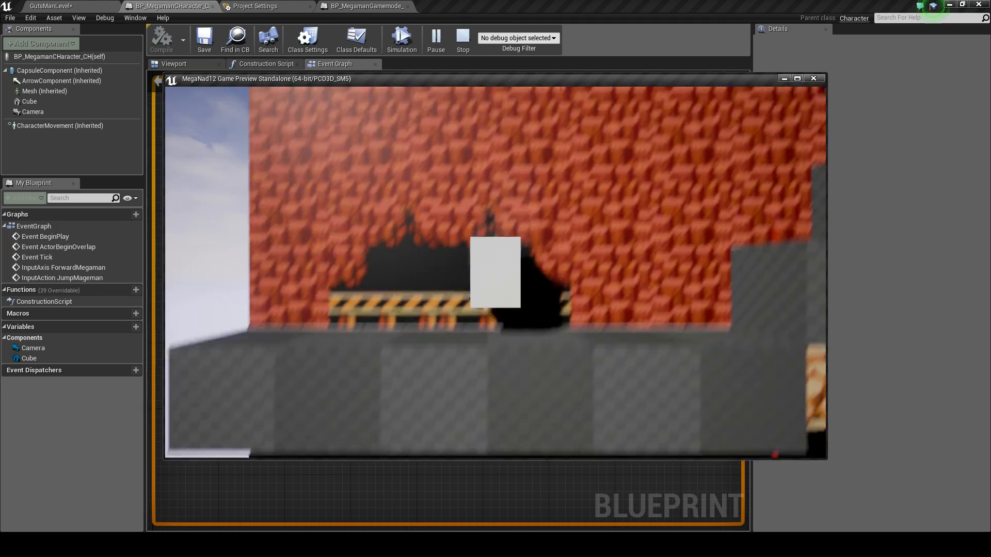
{"action": "key", "text": "space"}
{"action": "key", "text": "d"}
{"action": "key", "text": "space"}
{"action": "key", "text": "a"}
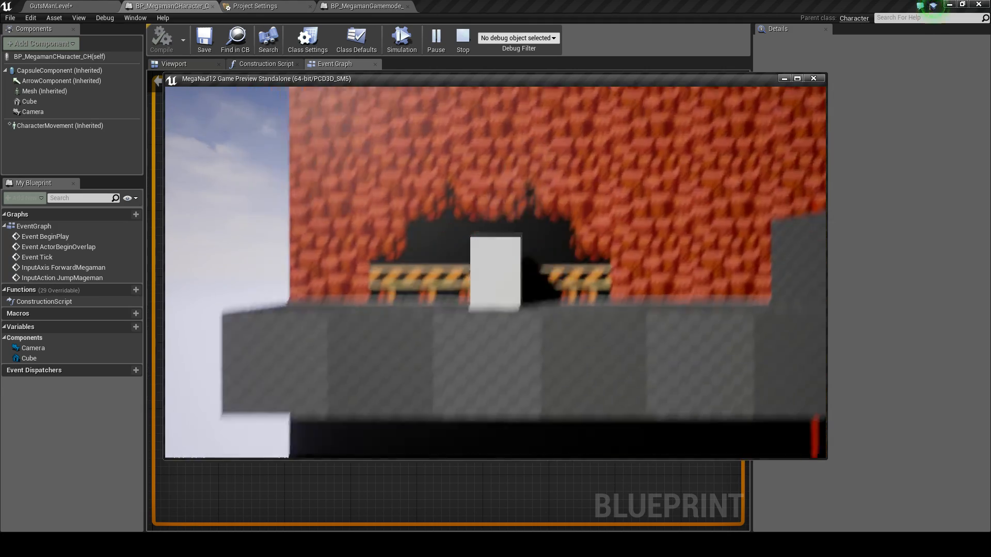
{"action": "key", "text": "space"}
{"action": "key", "text": "d"}
{"action": "key", "text": "space"}
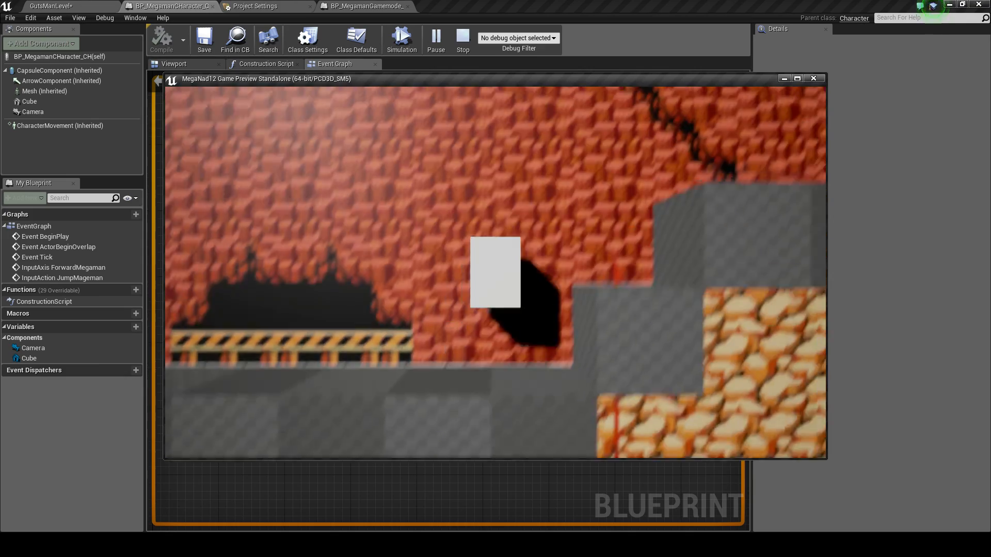
Jump the character up the stepped blocks while steering in mid-air, and end the play session.
{"action": "key", "text": "space"}
{"action": "key", "text": "space"}
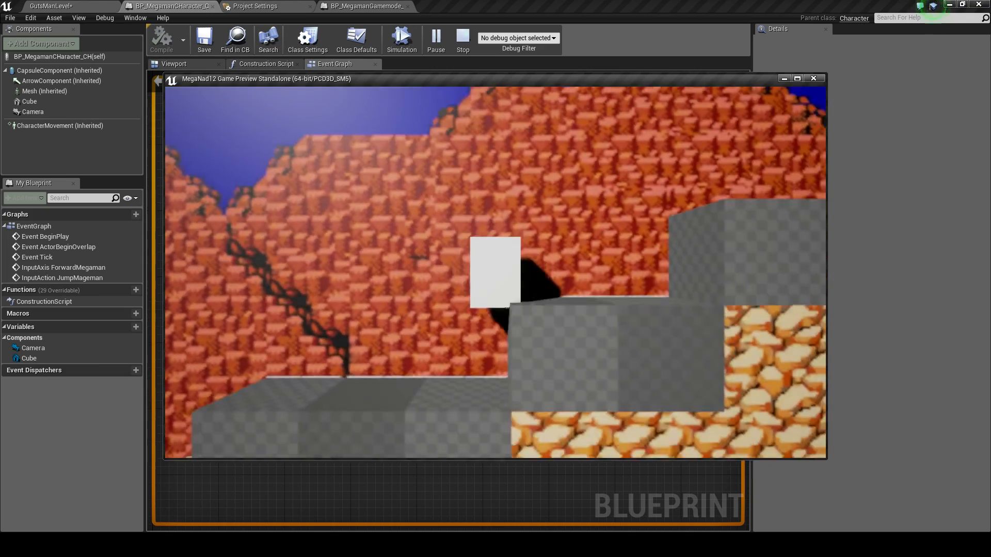
{"action": "key", "text": "a"}
{"action": "key", "text": "d"}
{"action": "key", "text": "space"}
{"action": "key", "text": "a"}
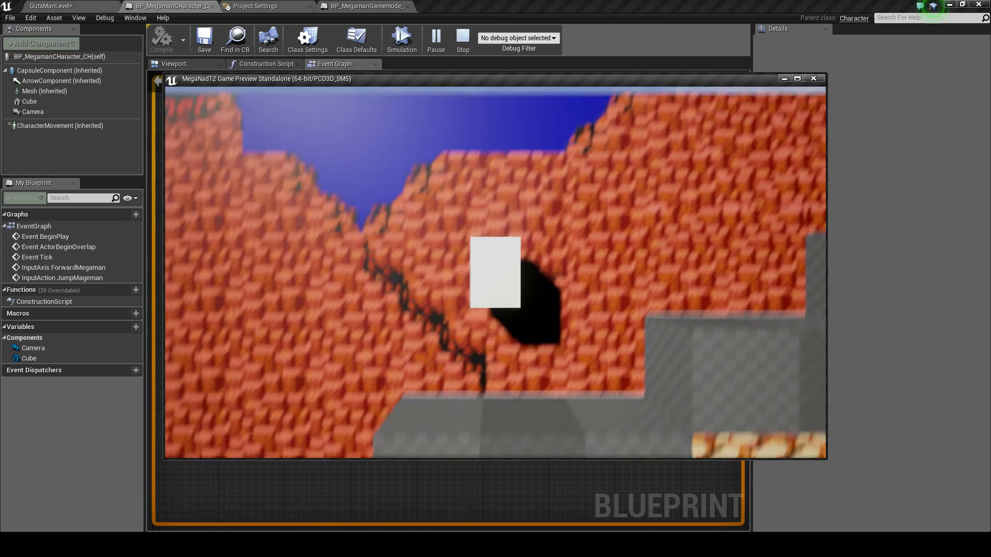
{"action": "key", "text": "d"}
{"action": "key", "text": "a"}
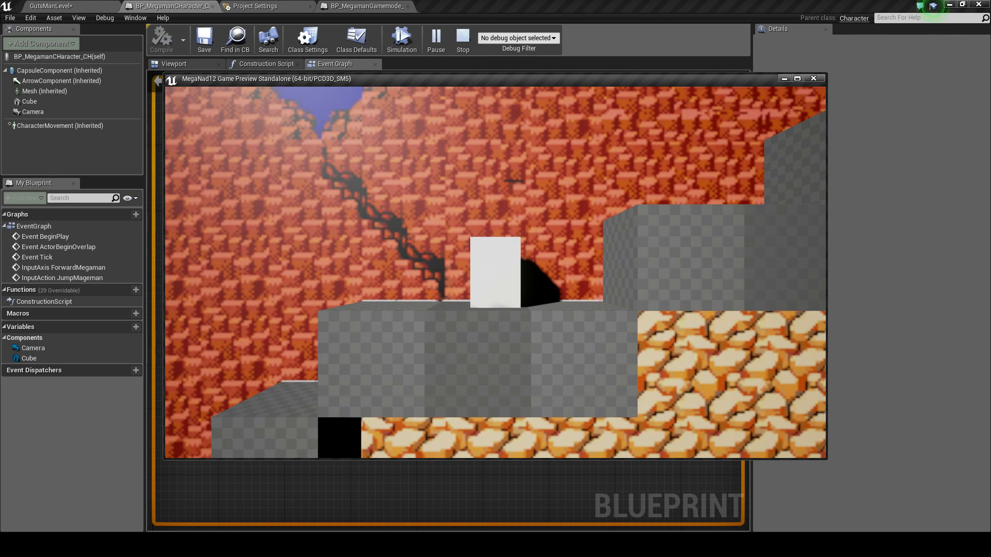
{"action": "key", "text": "d"}
{"action": "key", "text": "space"}
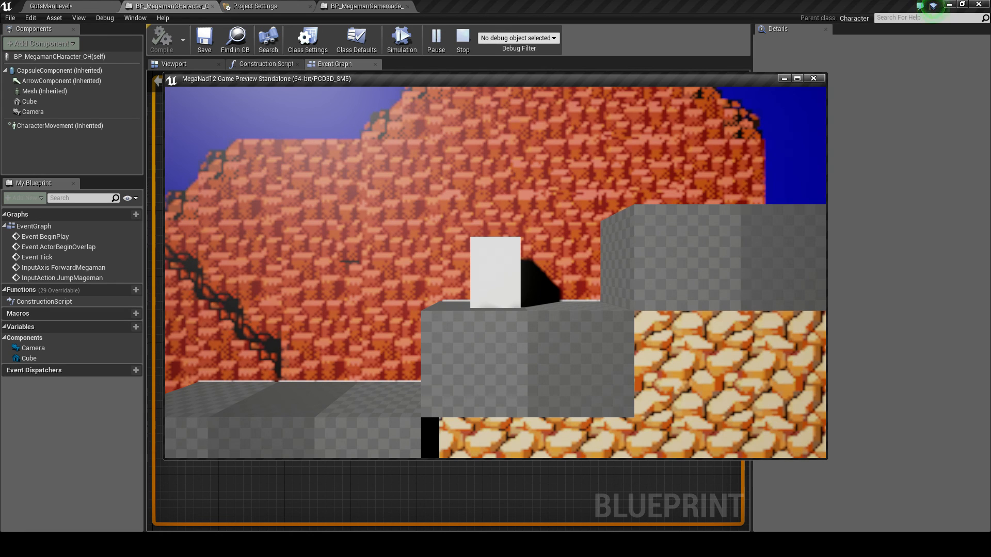
{"action": "key", "text": "Escape"}
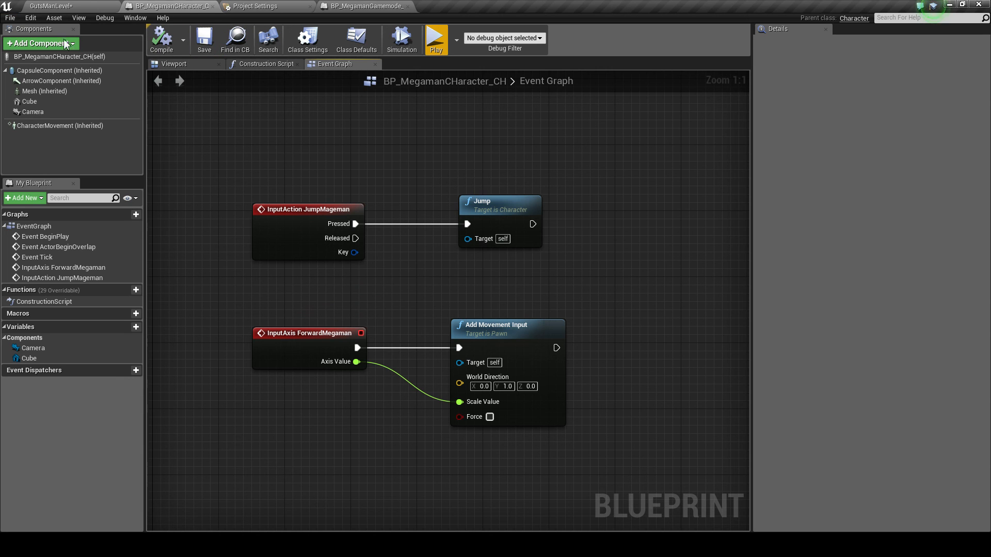
Switch to the GutsManLevel editor and save all modified levels and assets.
{"action": "left_click", "coordinate": [50, 6]}
{"action": "left_click", "coordinate": [11, 17]}
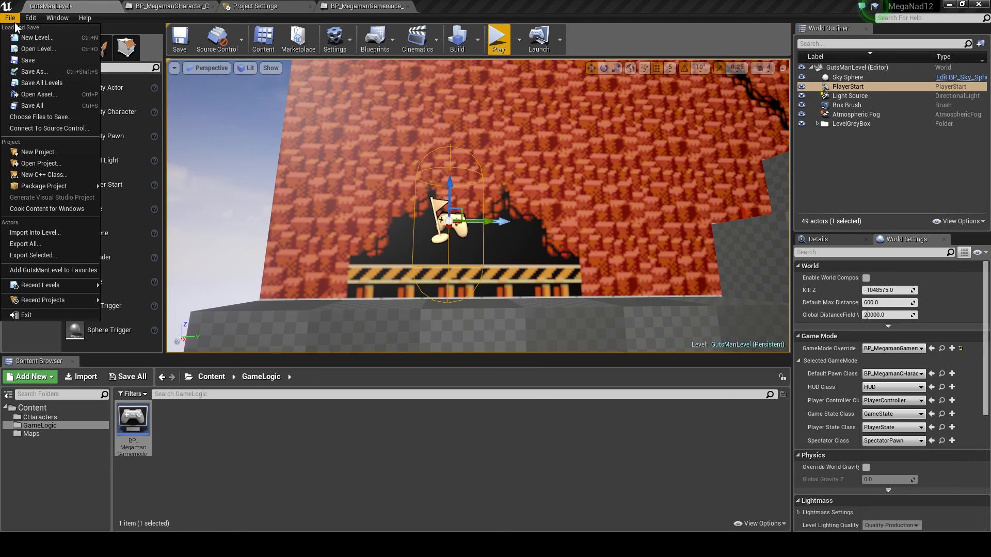
{"action": "left_click", "coordinate": [44, 107]}
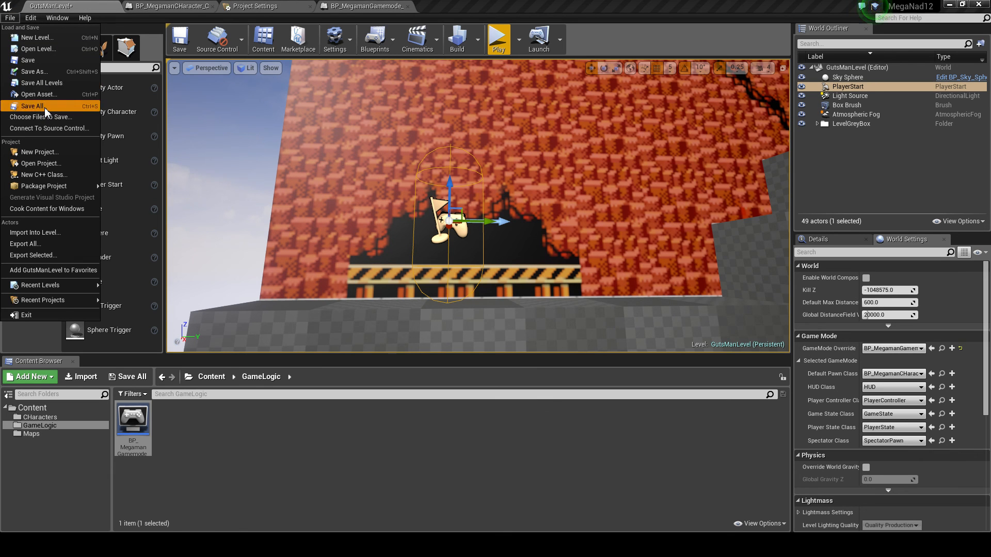